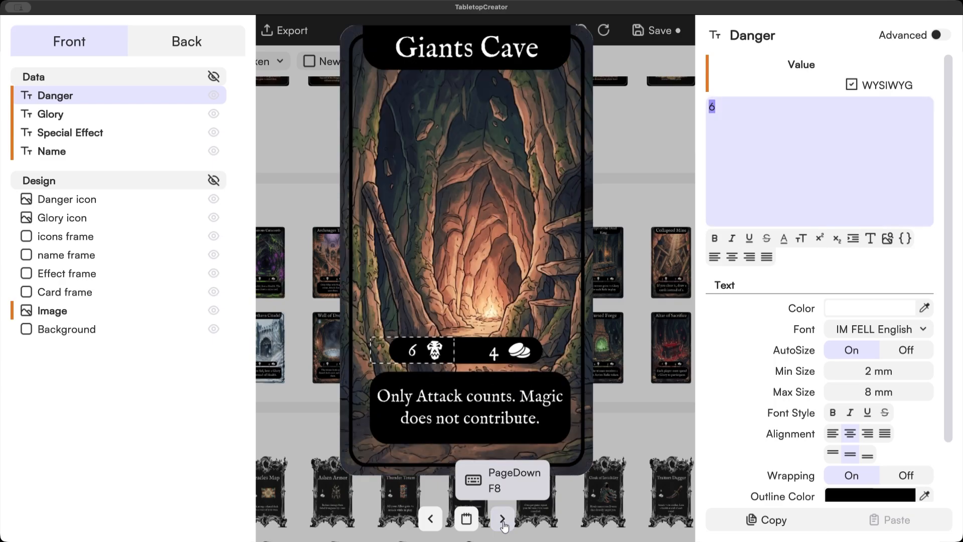
Step: Look through the finished dungeon cards and the Aethor component sets, from Allies and Heroes down to Relics, Events, Glory and HP
{"action": "left_click", "coordinate": [502, 519]}
{"action": "left_click", "coordinate": [502, 518]}
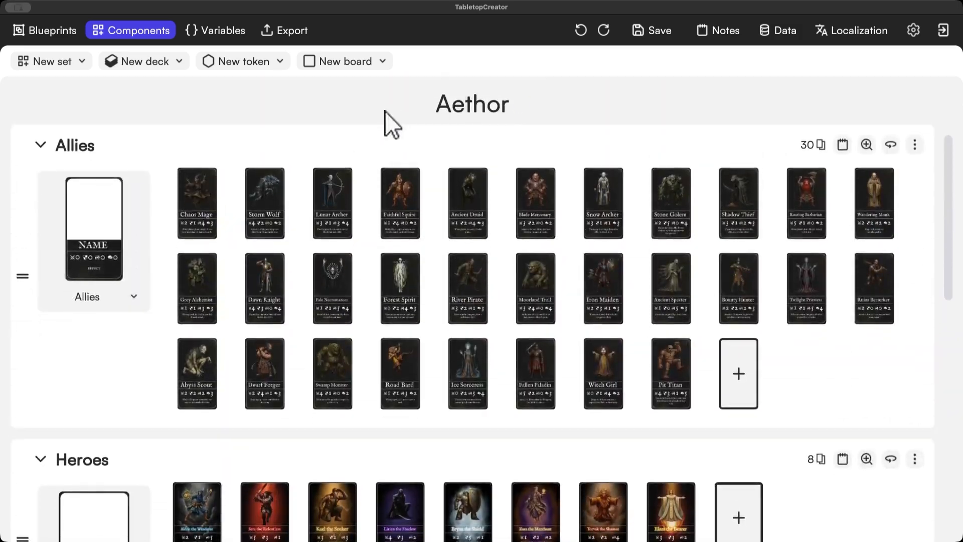
{"action": "scroll", "coordinate": [387, 161], "scroll_direction": "down", "scroll_amount": 9}
{"action": "scroll", "coordinate": [384, 296], "scroll_direction": "up", "scroll_amount": 9}
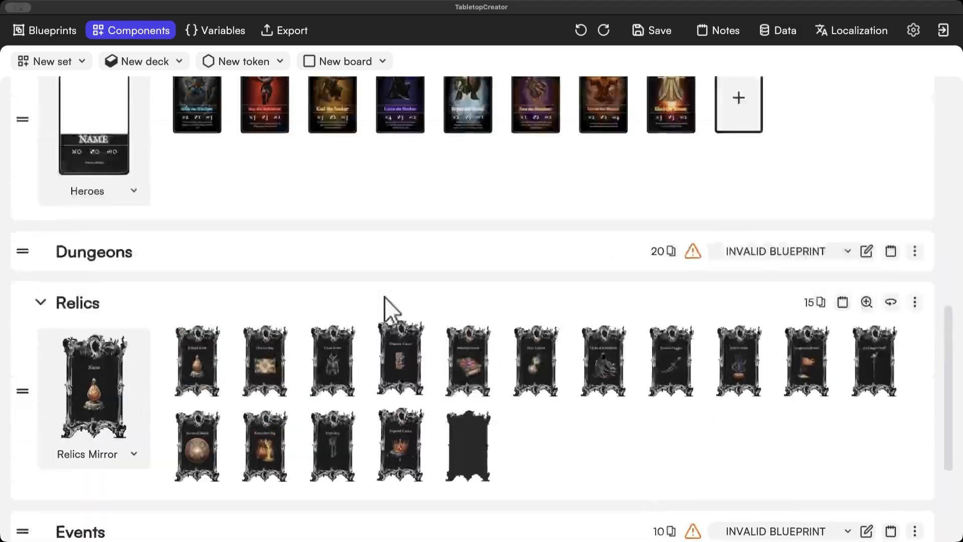
{"action": "scroll", "coordinate": [266, 221], "scroll_direction": "down", "scroll_amount": 10}
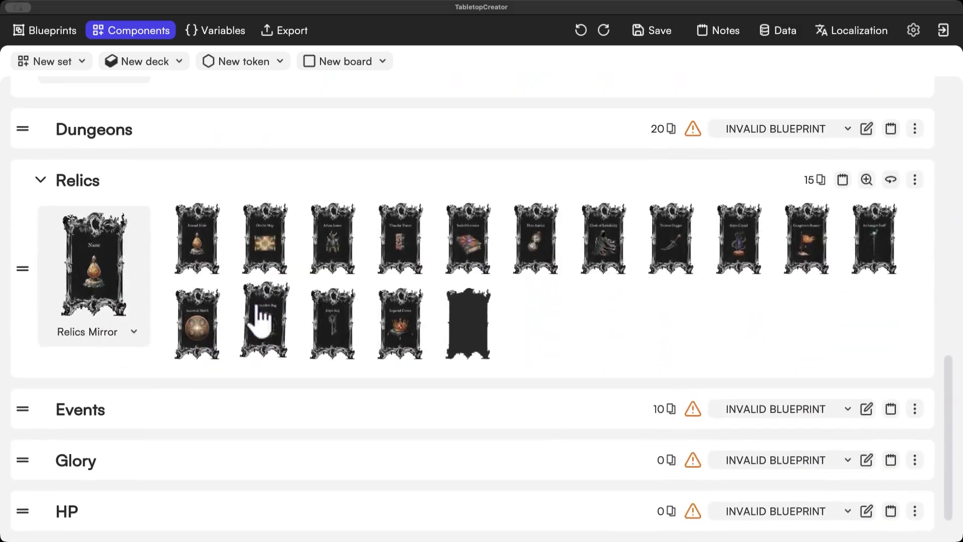
{"action": "scroll", "coordinate": [258, 318], "scroll_direction": "up", "scroll_amount": 4}
{"action": "scroll", "coordinate": [120, 353], "scroll_direction": "up", "scroll_amount": 5}
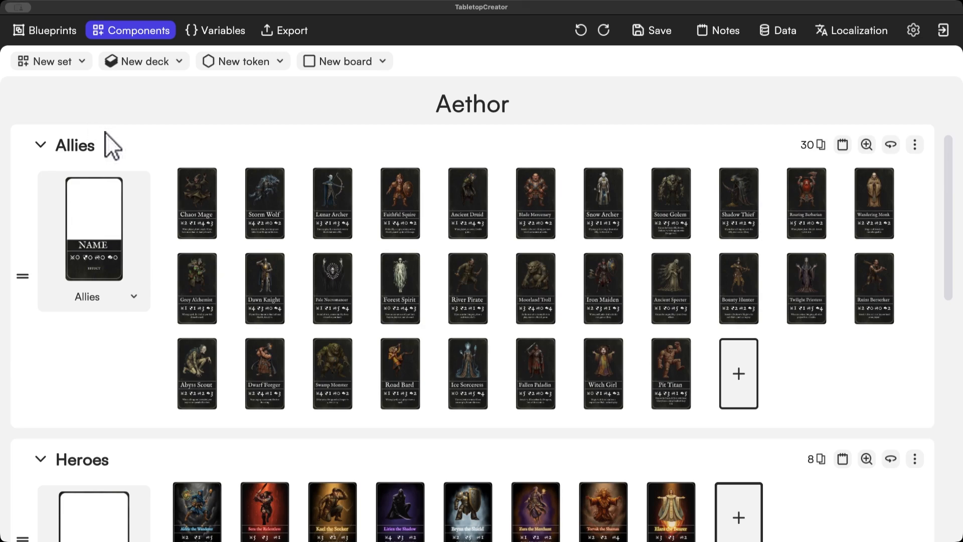
{"action": "scroll", "coordinate": [366, 171], "scroll_direction": "down", "scroll_amount": 5}
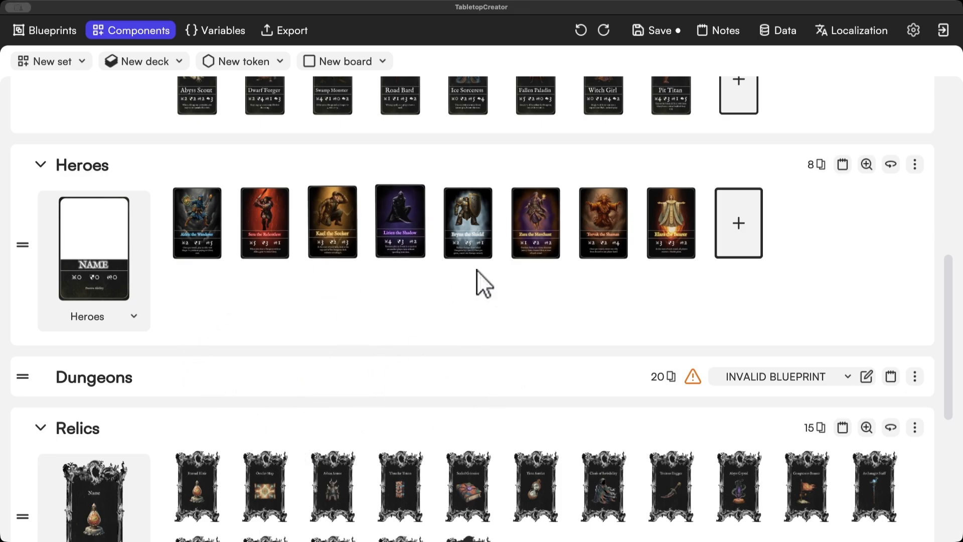
Step: Create a new deck blueprint in the 70 x 121 mm Tarot Card size
{"action": "left_click", "coordinate": [54, 31]}
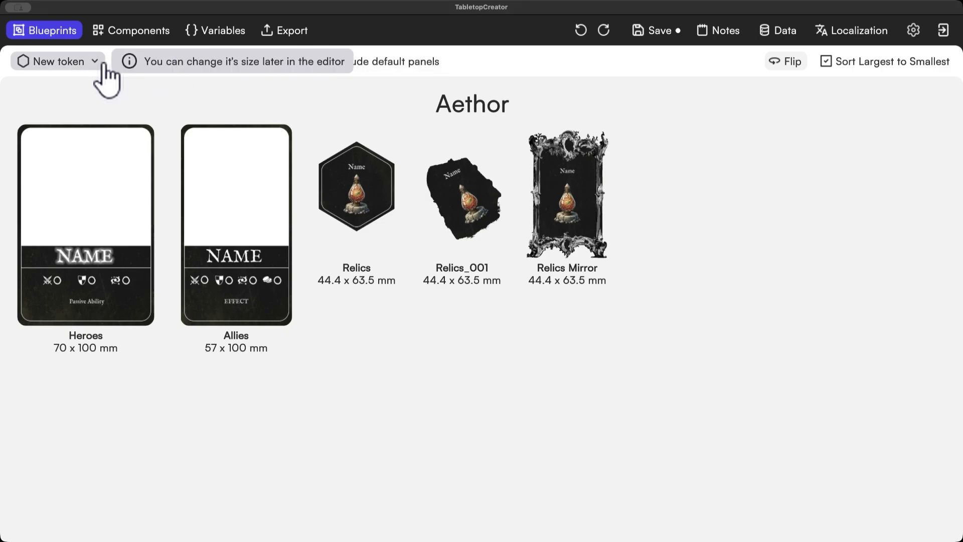
{"action": "left_click", "coordinate": [157, 61]}
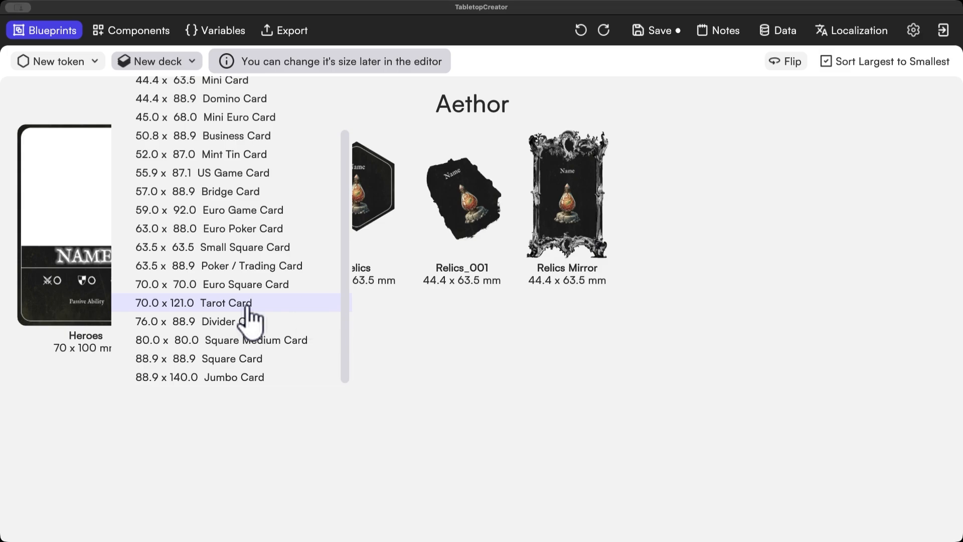
{"action": "left_click", "coordinate": [222, 304]}
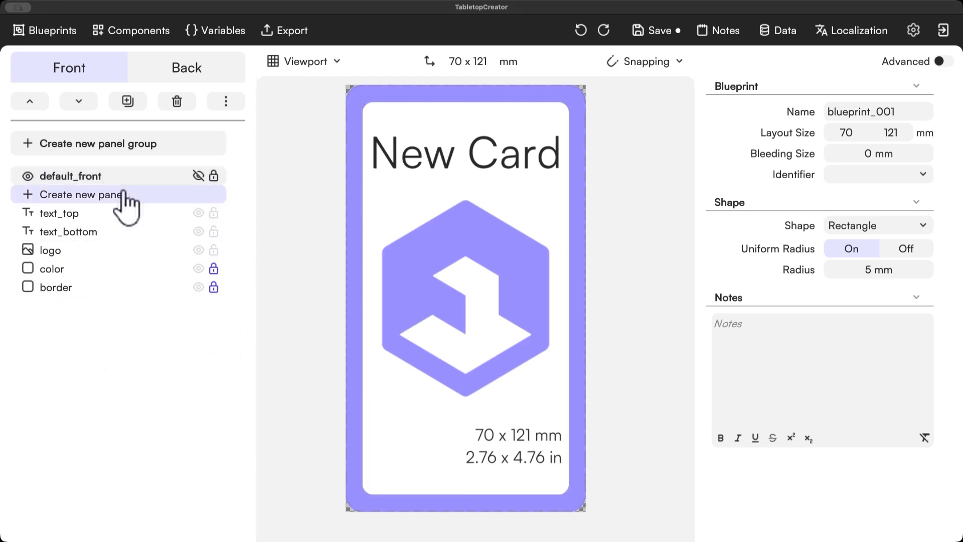
Step: Delete all default panels from the card front: text_top, text_bottom, logo, color and border
{"action": "left_click", "coordinate": [92, 213]}
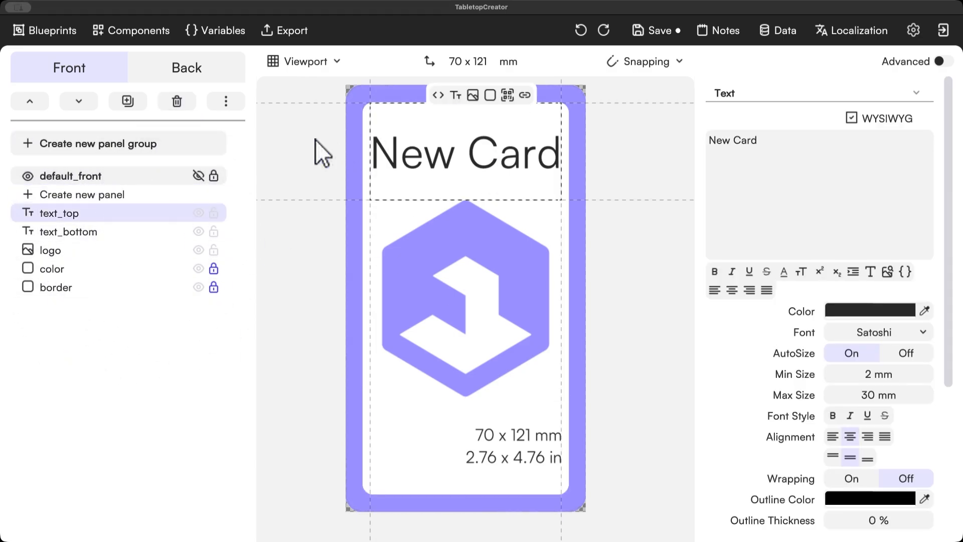
{"action": "left_click", "coordinate": [188, 103]}
{"action": "left_click", "coordinate": [181, 100]}
{"action": "left_click", "coordinate": [181, 101]}
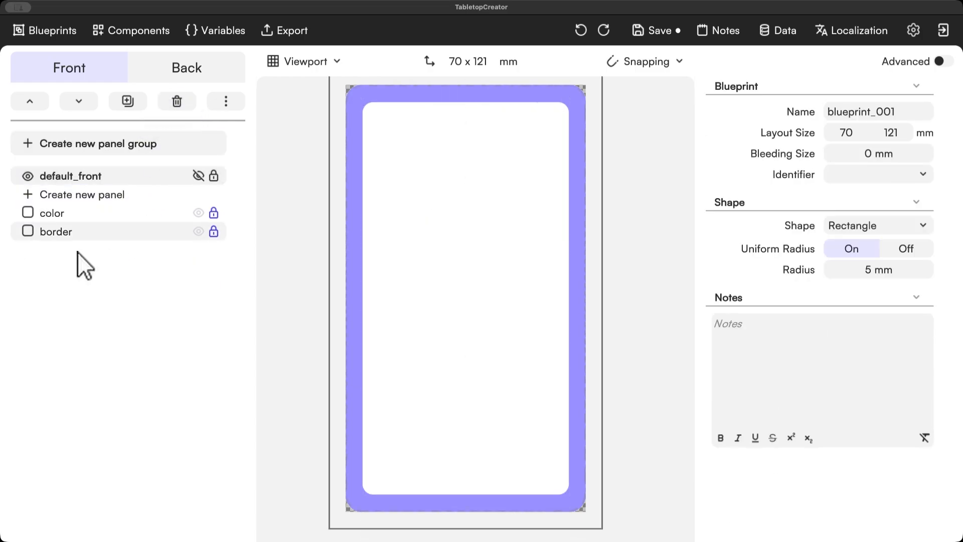
{"action": "left_click", "coordinate": [165, 213]}
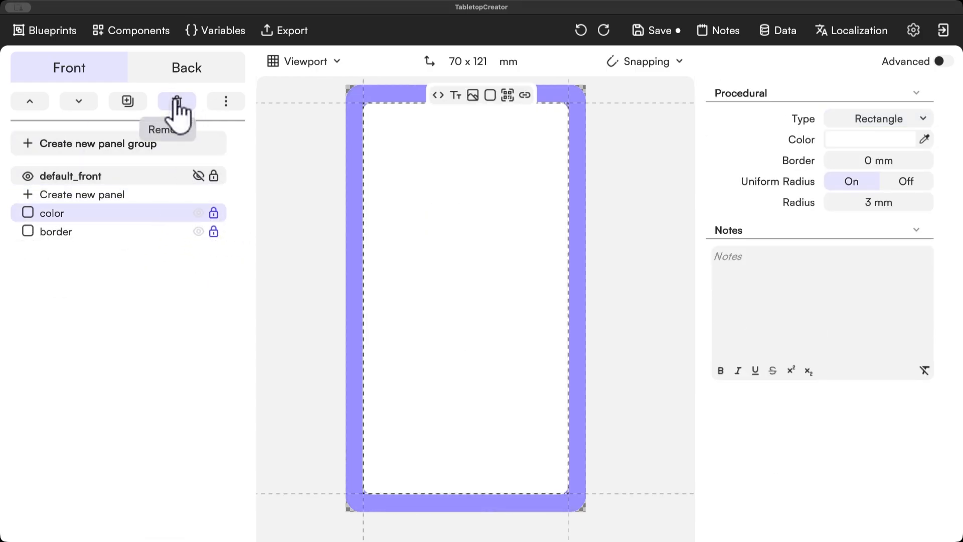
{"action": "left_click", "coordinate": [176, 101]}
{"action": "left_click", "coordinate": [158, 212]}
{"action": "left_click", "coordinate": [177, 101]}
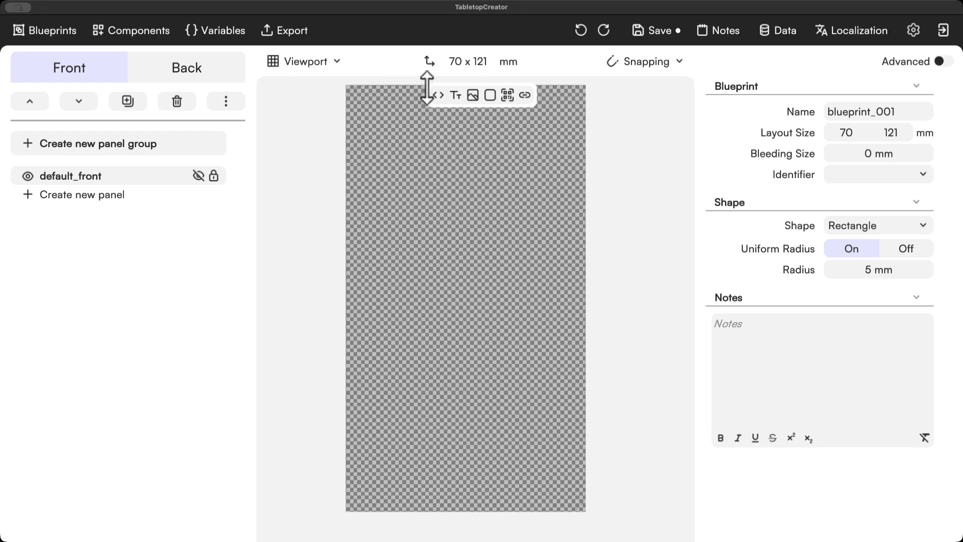
Step: Add a procedural rectangle panel to the card front and check the available shape types, keeping Rectangle
{"action": "left_click", "coordinate": [491, 95]}
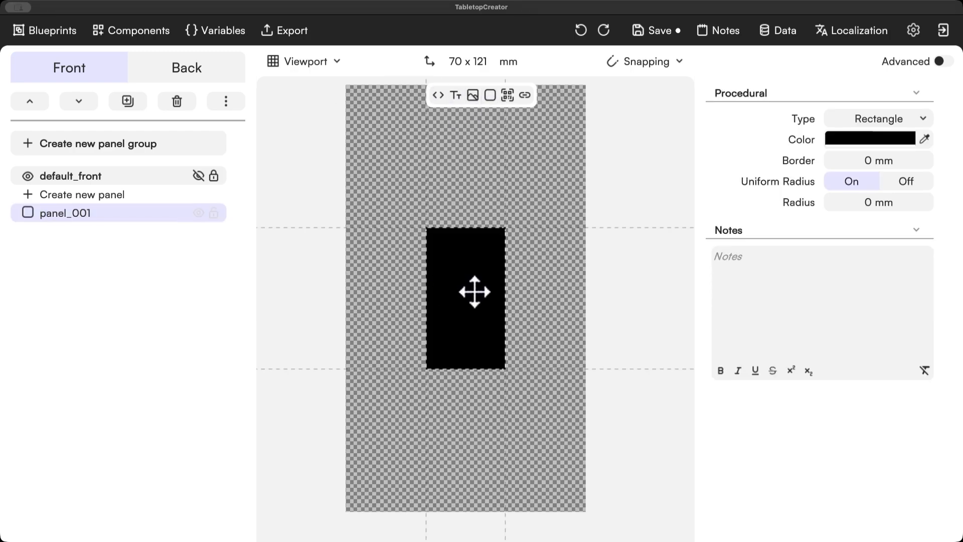
{"action": "mouse_move", "coordinate": [473, 291]}
{"action": "left_mouse_down"}
{"action": "mouse_move", "coordinate": [436, 275]}
{"action": "mouse_move", "coordinate": [498, 275]}
{"action": "mouse_move", "coordinate": [468, 275]}
{"action": "mouse_move", "coordinate": [473, 314]}
{"action": "mouse_move", "coordinate": [473, 275]}
{"action": "mouse_move", "coordinate": [475, 294]}
{"action": "left_mouse_up"}
{"action": "left_click", "coordinate": [890, 120]}
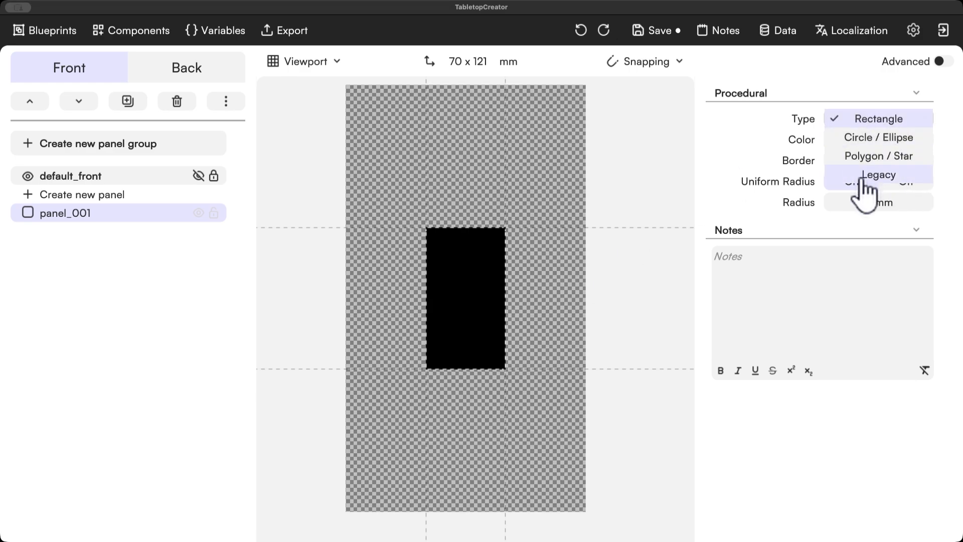
{"action": "mouse_move", "coordinate": [506, 73]}
{"action": "left_click", "coordinate": [362, 153]}
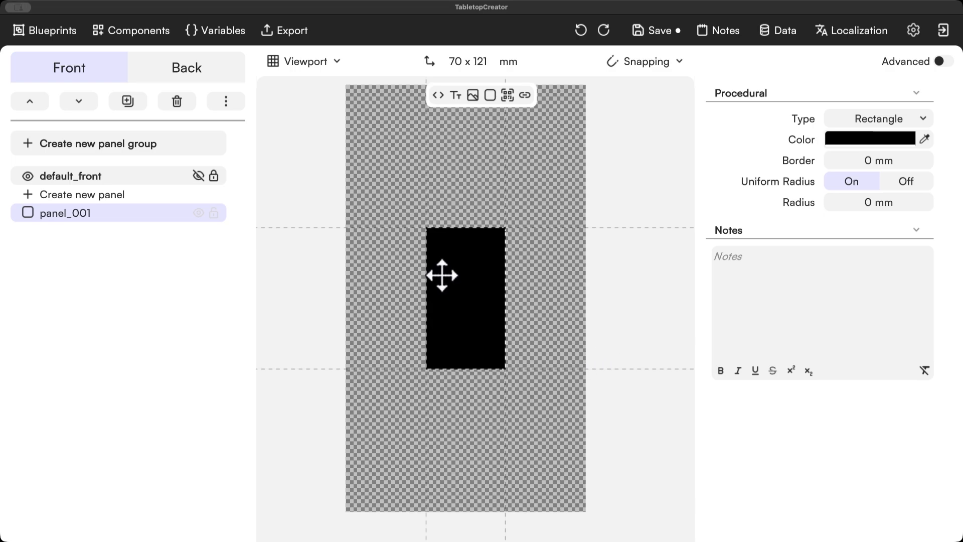
Step: Move the black rectangle into the card's upper-left corner and stretch it to cover the full 70 x 121 mm card
{"action": "left_click_drag", "start_coordinate": [441, 275], "coordinate": [354, 97]}
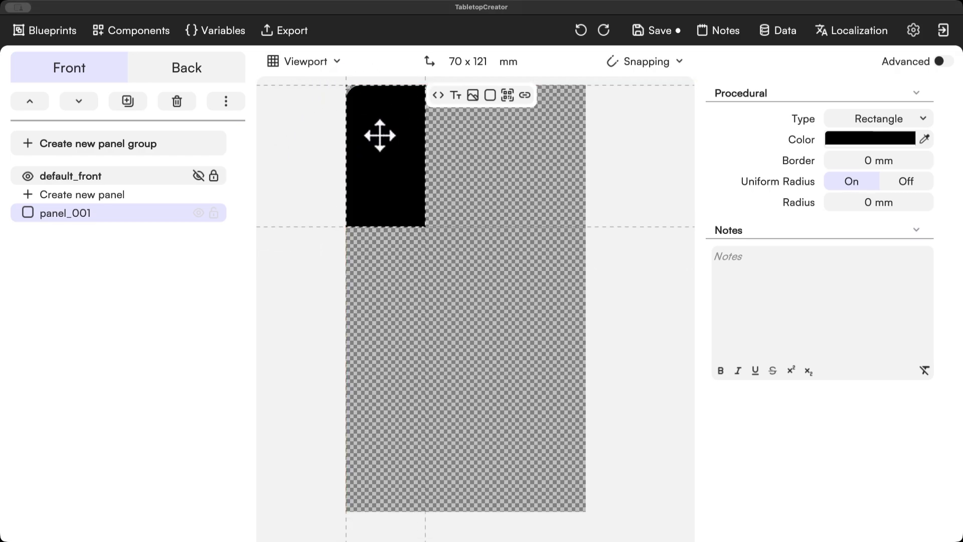
{"action": "left_click_drag", "start_coordinate": [378, 135], "coordinate": [391, 185]}
{"action": "left_click_drag", "start_coordinate": [426, 228], "coordinate": [591, 518]}
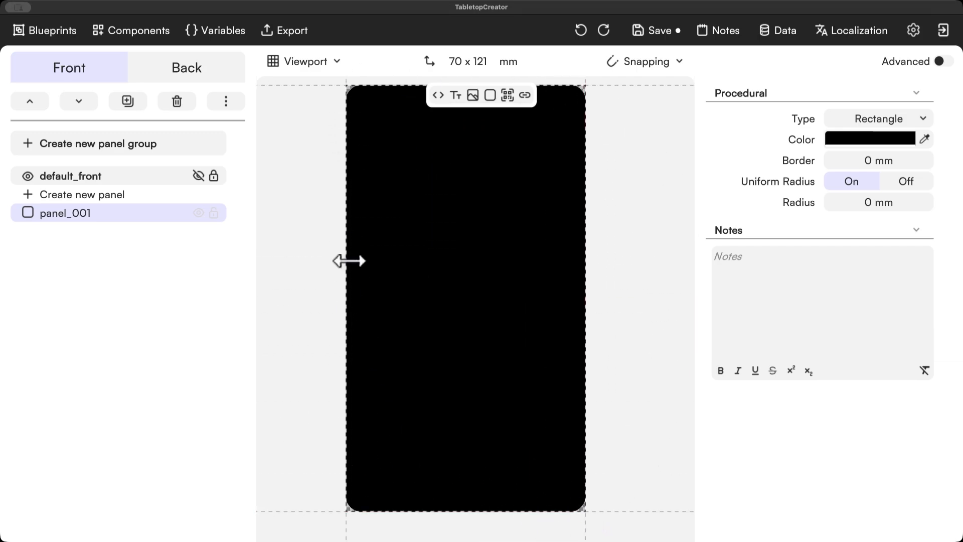
{"action": "left_click", "coordinate": [635, 162]}
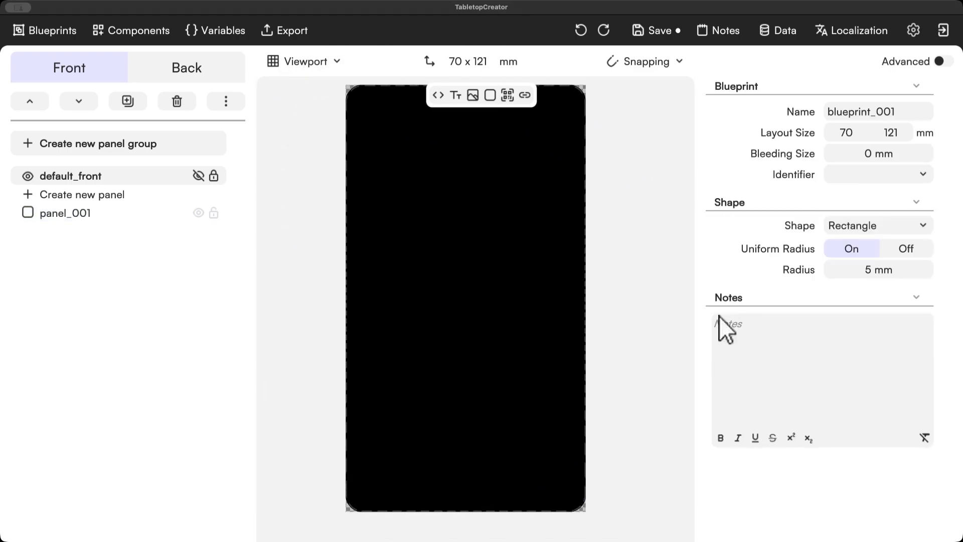
Step: Rename the rectangle panel panel_001 as Background
{"action": "left_click", "coordinate": [87, 212]}
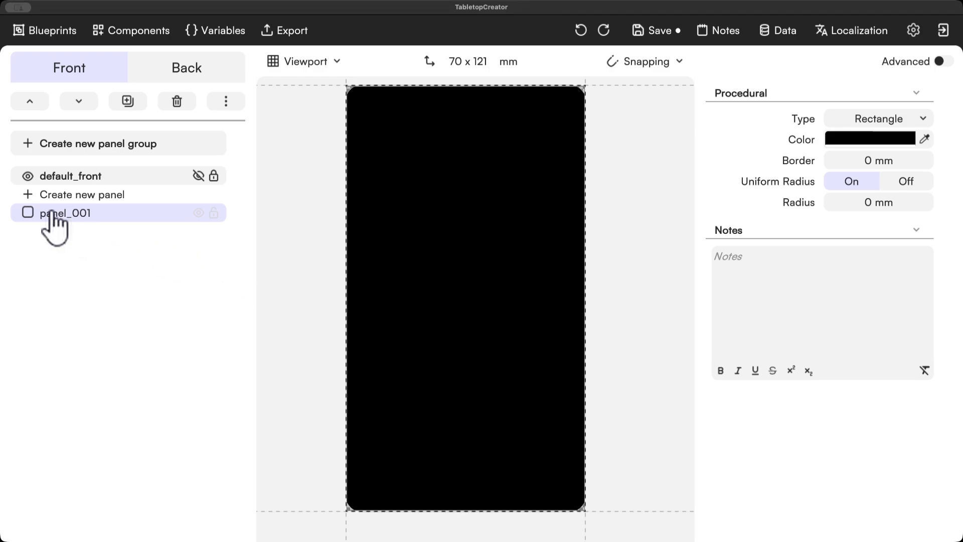
{"action": "double_click", "coordinate": [78, 213]}
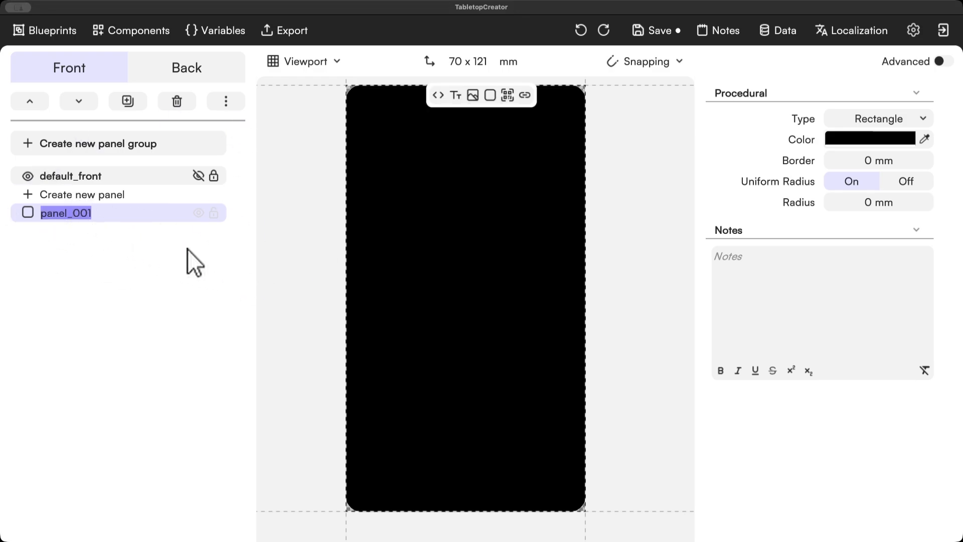
{"action": "key", "text": "BackSpace"}
{"action": "type", "text": "Backg"}
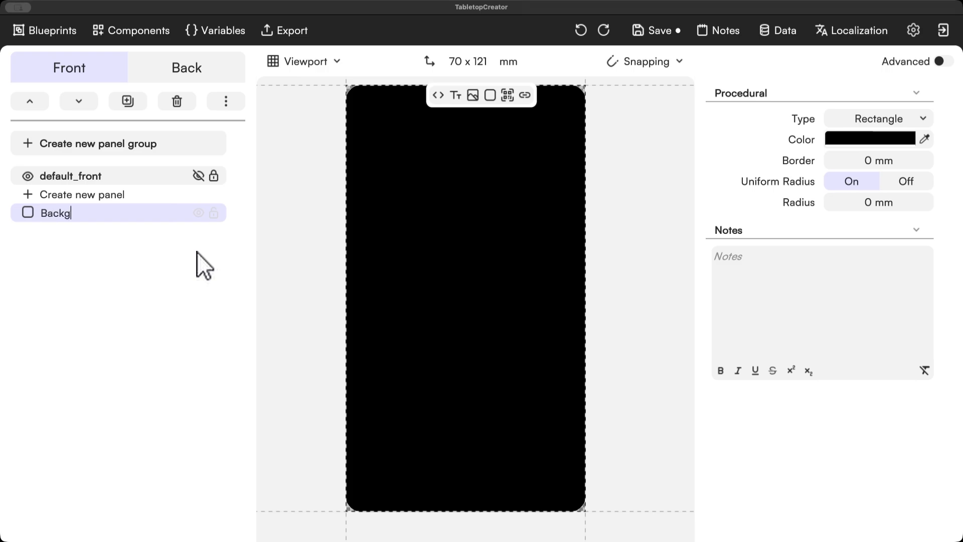
{"action": "type", "text": "raound"}
{"action": "left_click", "coordinate": [621, 275]}
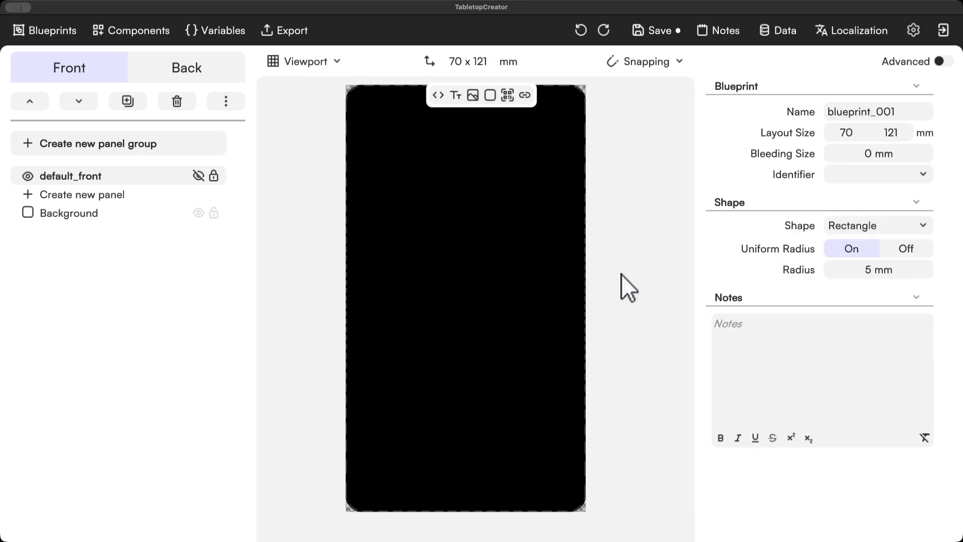
Step: Try a 5.6 mm border on the Background rectangle
{"action": "left_click", "coordinate": [94, 213]}
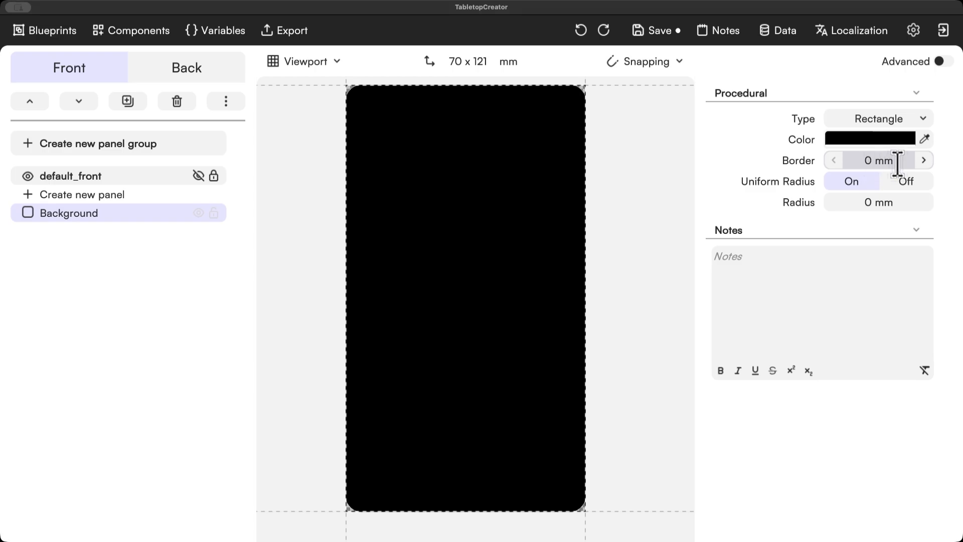
{"action": "left_click", "coordinate": [924, 161]}
{"action": "left_click", "coordinate": [924, 161]}
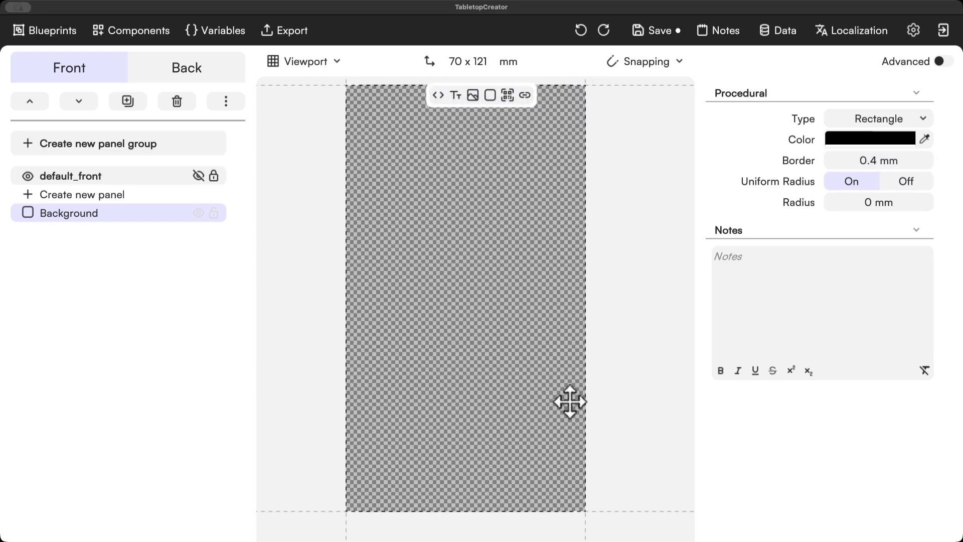
{"action": "left_click", "coordinate": [924, 161]}
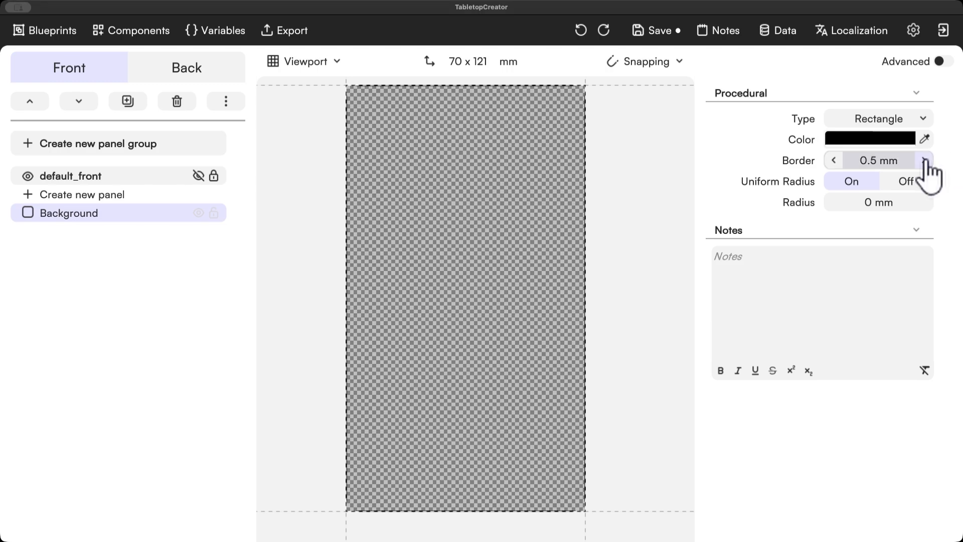
{"action": "left_click", "coordinate": [924, 160]}
{"action": "left_click", "coordinate": [924, 160]}
{"action": "left_click", "coordinate": [925, 161]}
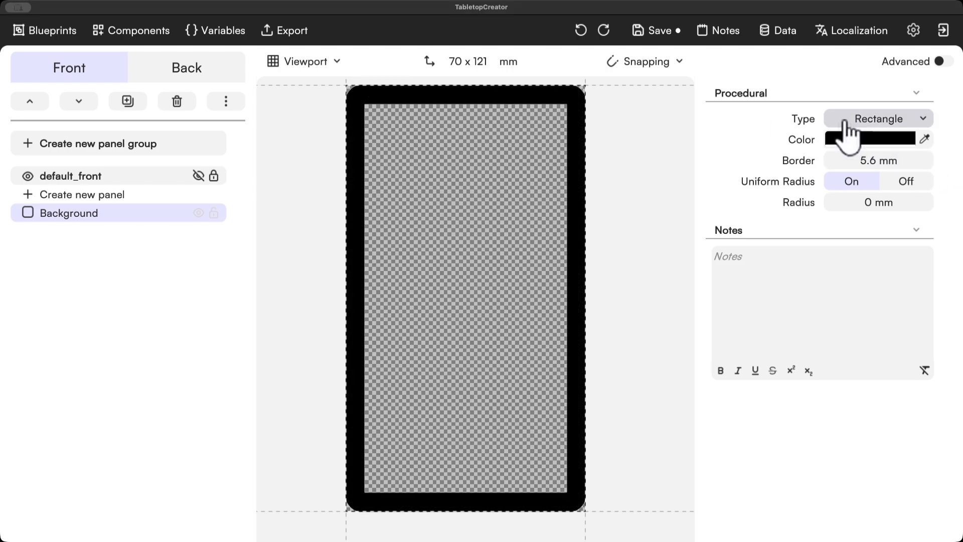
Step: Reduce the Background rectangle's border back to 0 mm
{"action": "left_click", "coordinate": [835, 159]}
{"action": "left_click", "coordinate": [835, 158]}
{"action": "left_click", "coordinate": [835, 158]}
{"action": "left_click", "coordinate": [835, 159]}
{"action": "left_click", "coordinate": [835, 159]}
{"action": "left_click", "coordinate": [835, 160]}
{"action": "left_click", "coordinate": [835, 159]}
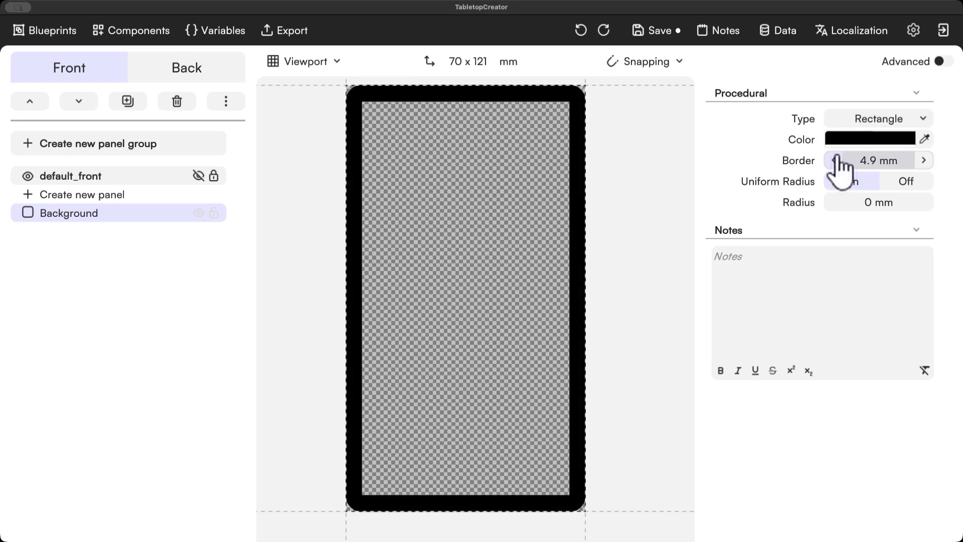
{"action": "left_click", "coordinate": [835, 160]}
{"action": "left_click", "coordinate": [835, 159]}
{"action": "left_click", "coordinate": [835, 159]}
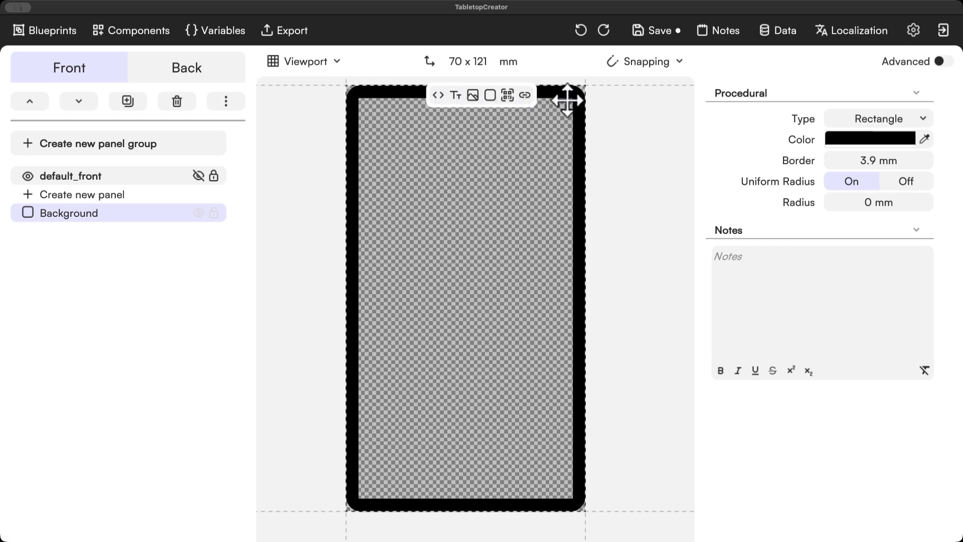
{"action": "left_click", "coordinate": [834, 159]}
{"action": "left_click", "coordinate": [835, 159]}
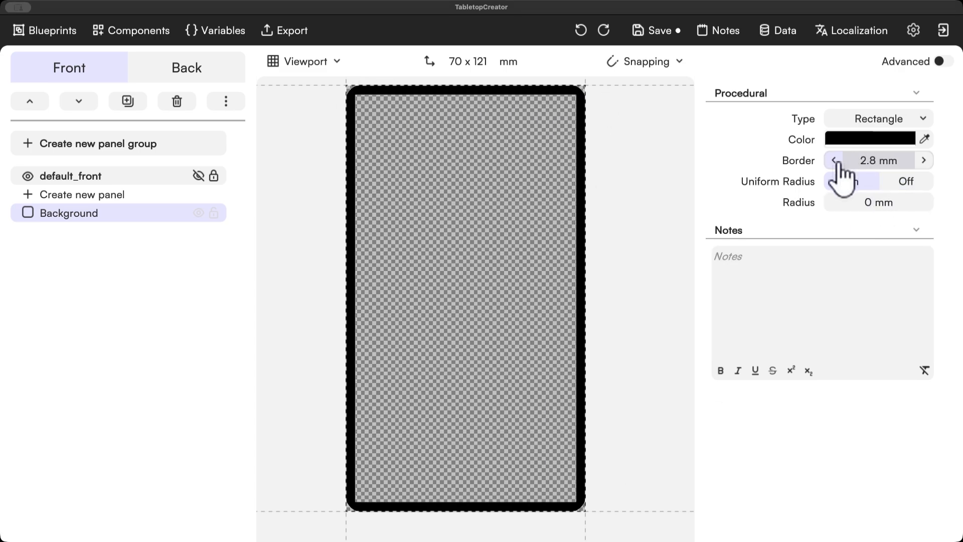
{"action": "left_click", "coordinate": [835, 160]}
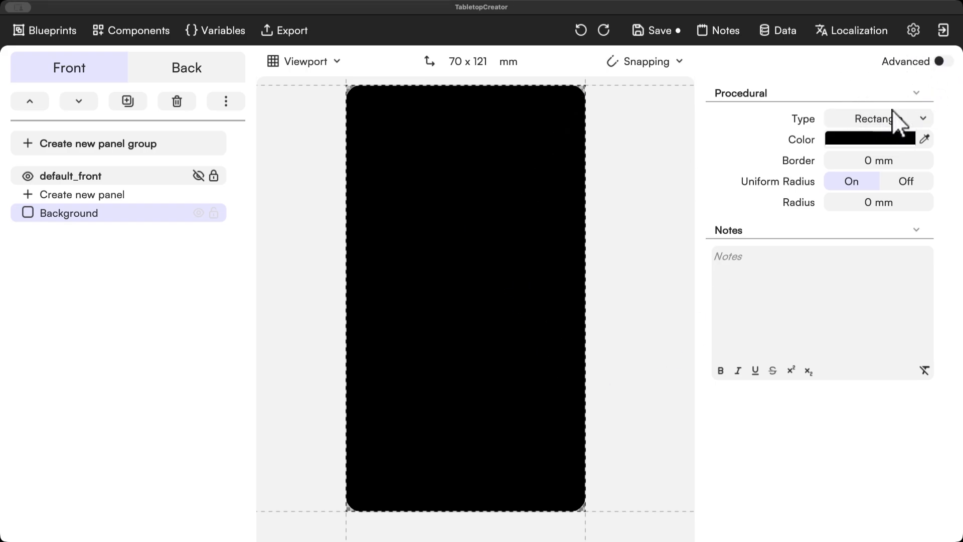
Step: Show the Background panel's advanced properties, expand its Transform settings and review the position, size, rotation, constraint and procedural options
{"action": "left_click", "coordinate": [941, 58]}
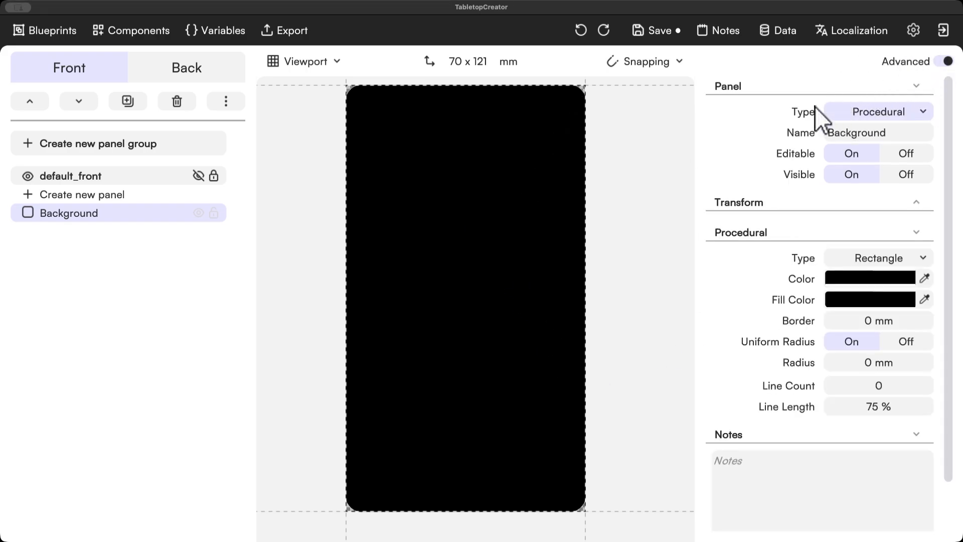
{"action": "scroll", "coordinate": [817, 351], "scroll_direction": "down", "scroll_amount": 2}
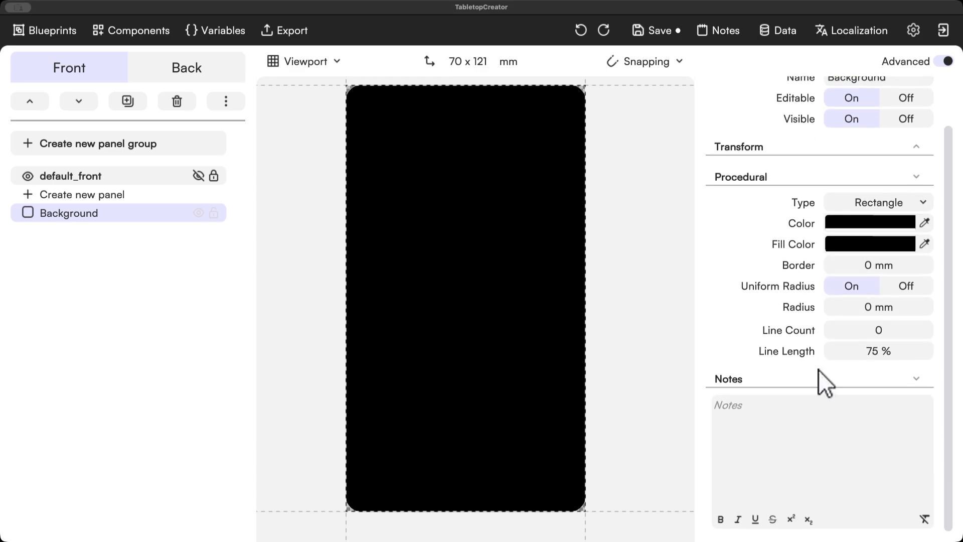
{"action": "scroll", "coordinate": [817, 326], "scroll_direction": "up", "scroll_amount": 2}
{"action": "left_click", "coordinate": [921, 206]}
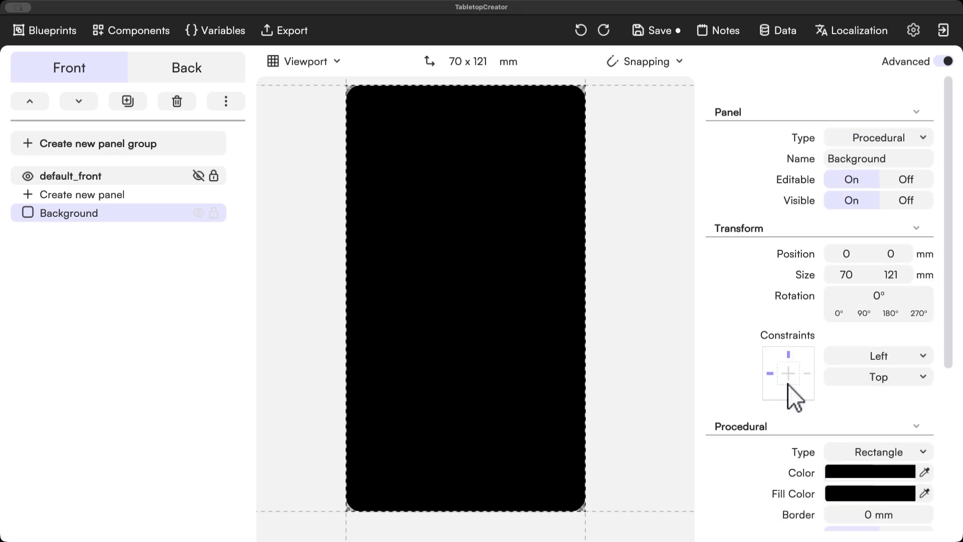
{"action": "scroll", "coordinate": [931, 242], "scroll_direction": "down", "scroll_amount": 5}
{"action": "scroll", "coordinate": [948, 236], "scroll_direction": "up", "scroll_amount": 5}
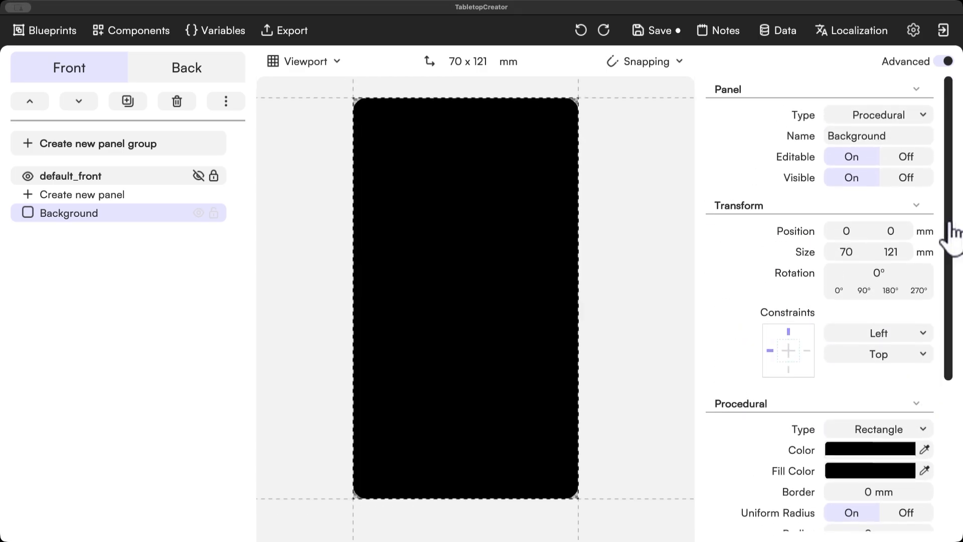
{"action": "left_click_drag", "start_coordinate": [953, 211], "coordinate": [958, 174]}
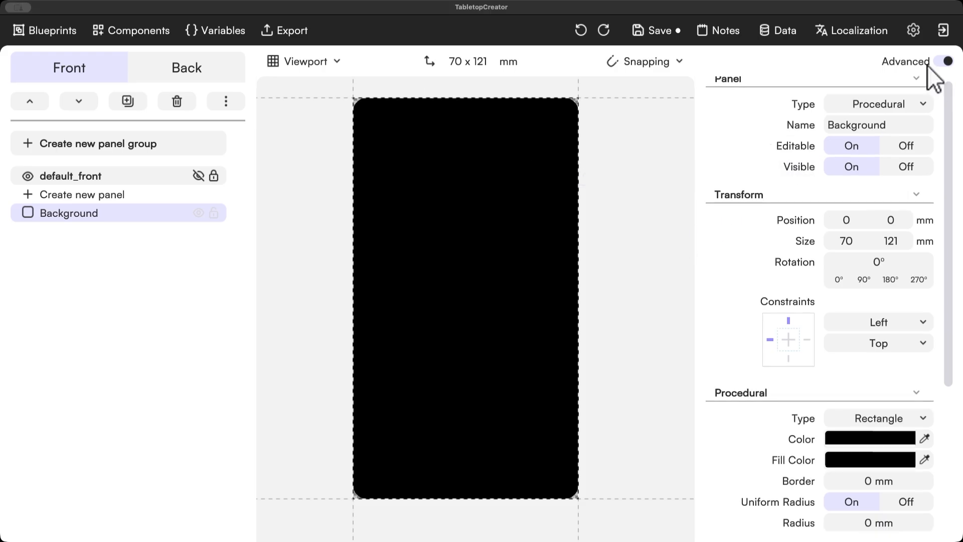
Step: Compare the Background panel's basic and advanced properties, including its transform, procedural and notes settings, and return to the basic view
{"action": "left_click", "coordinate": [944, 61]}
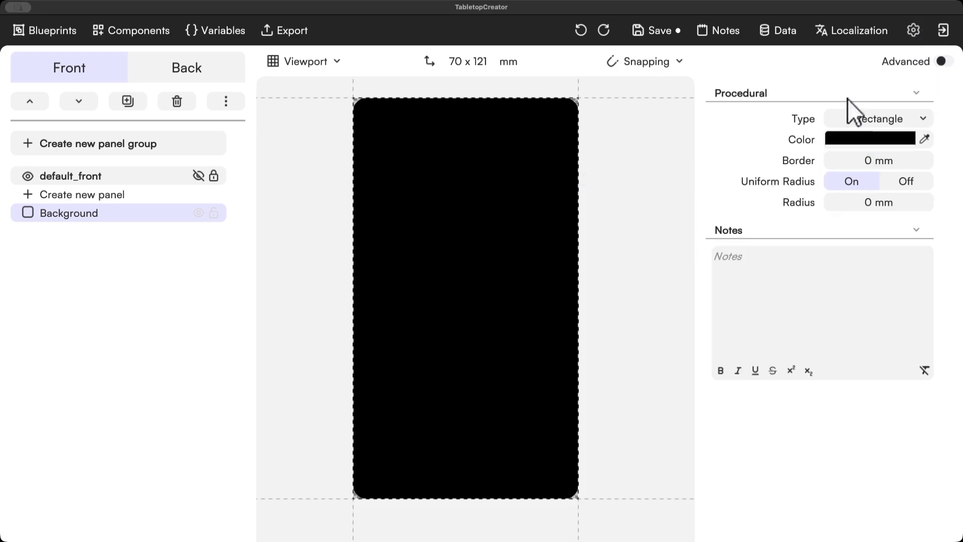
{"action": "left_click", "coordinate": [948, 62]}
{"action": "scroll", "coordinate": [827, 301], "scroll_direction": "down", "scroll_amount": 5}
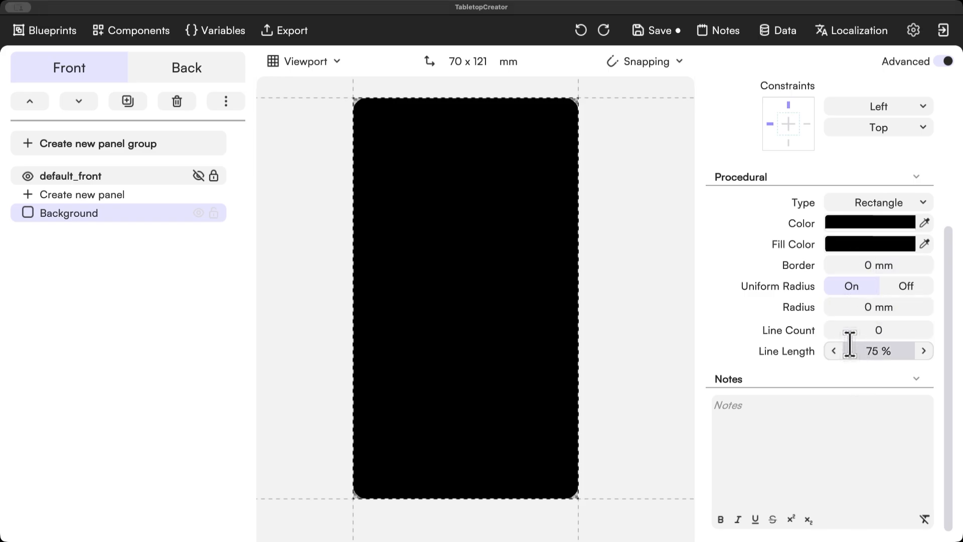
{"action": "scroll", "coordinate": [870, 166], "scroll_direction": "up", "scroll_amount": 5}
{"action": "scroll", "coordinate": [802, 225], "scroll_direction": "down", "scroll_amount": 5}
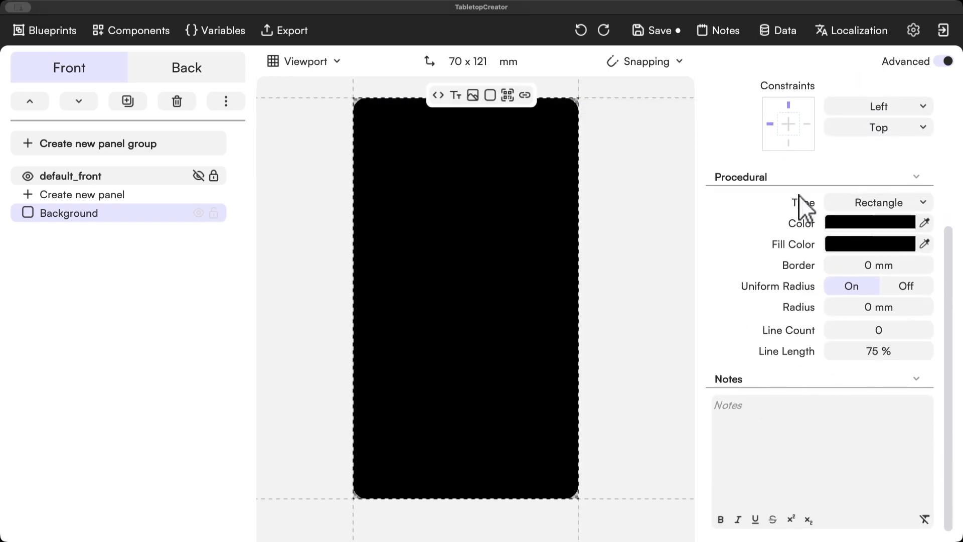
{"action": "left_click_drag", "start_coordinate": [955, 348], "coordinate": [952, 240]}
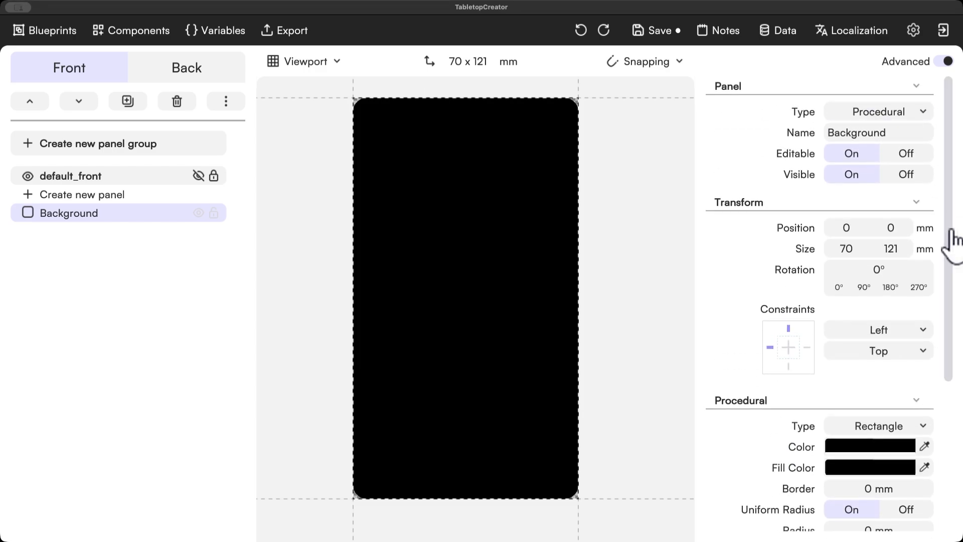
{"action": "left_click_drag", "start_coordinate": [950, 182], "coordinate": [615, 113]}
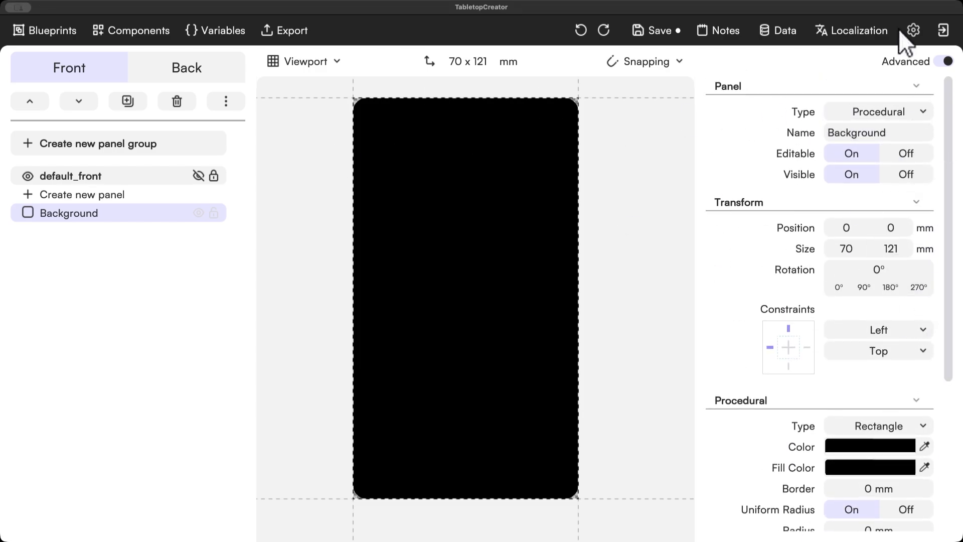
{"action": "left_click", "coordinate": [945, 61]}
{"action": "left_click", "coordinate": [333, 165]}
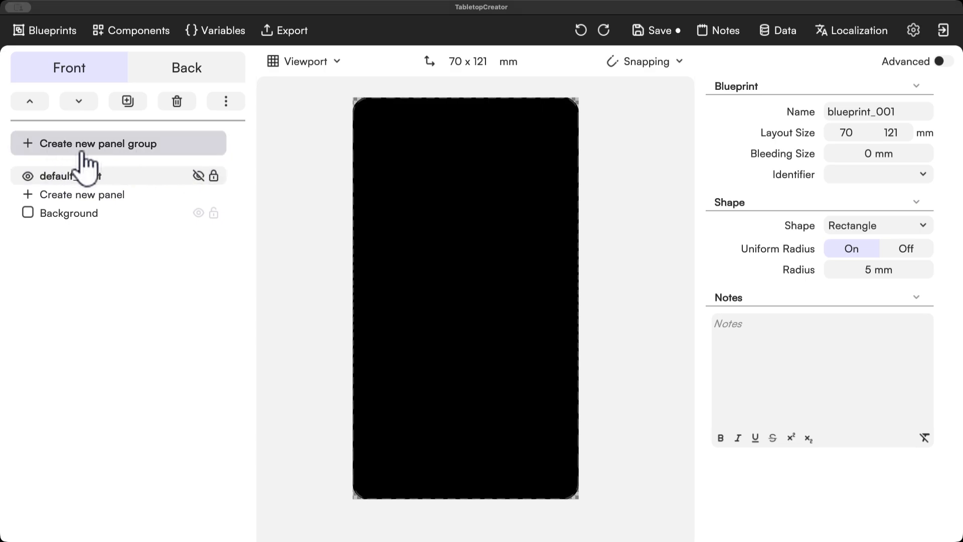
Step: Create a new panel group on the card front and name it Data
{"action": "left_click", "coordinate": [170, 145]}
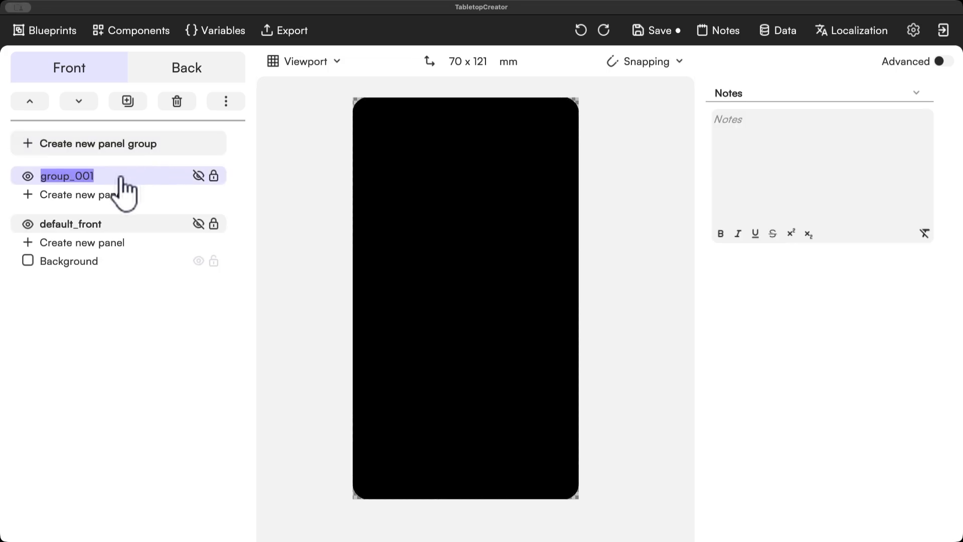
{"action": "type", "text": "Data"}
{"action": "key", "text": "Return"}
{"action": "left_click", "coordinate": [271, 286]}
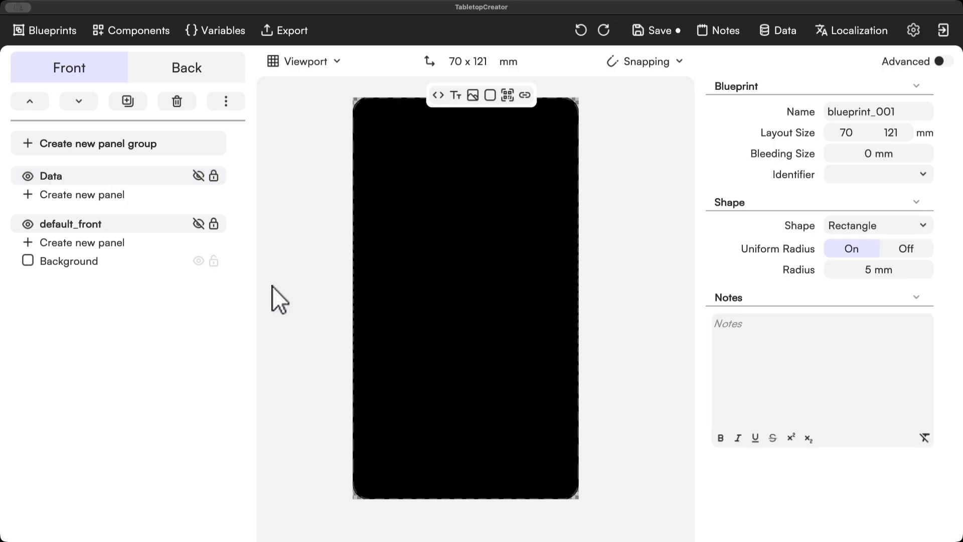
Step: Rename the default_front panel group as Design
{"action": "double_click", "coordinate": [96, 223]}
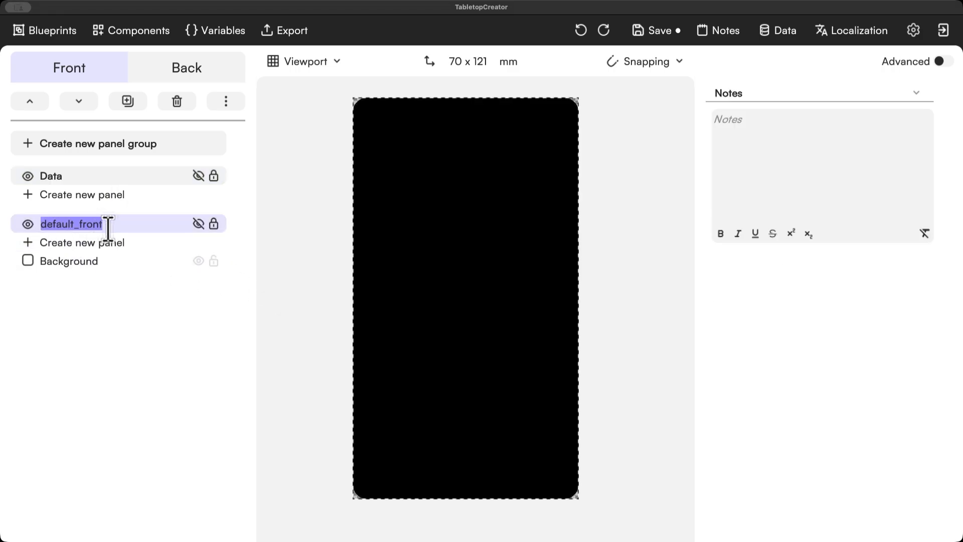
{"action": "type", "text": "Design"}
{"action": "key", "text": "Return"}
Step: Add a text panel to the Data group and name it Name
{"action": "left_click", "coordinate": [90, 177]}
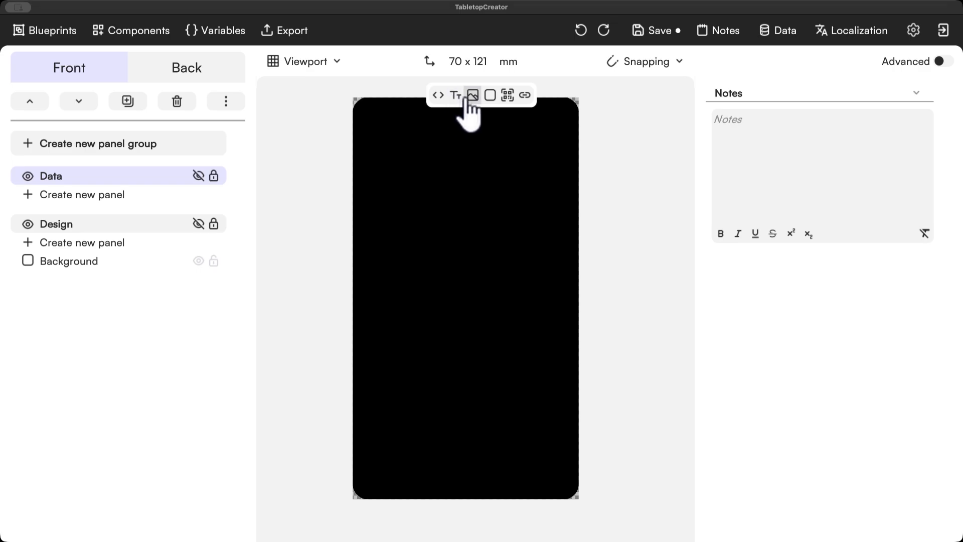
{"action": "left_click", "coordinate": [455, 95]}
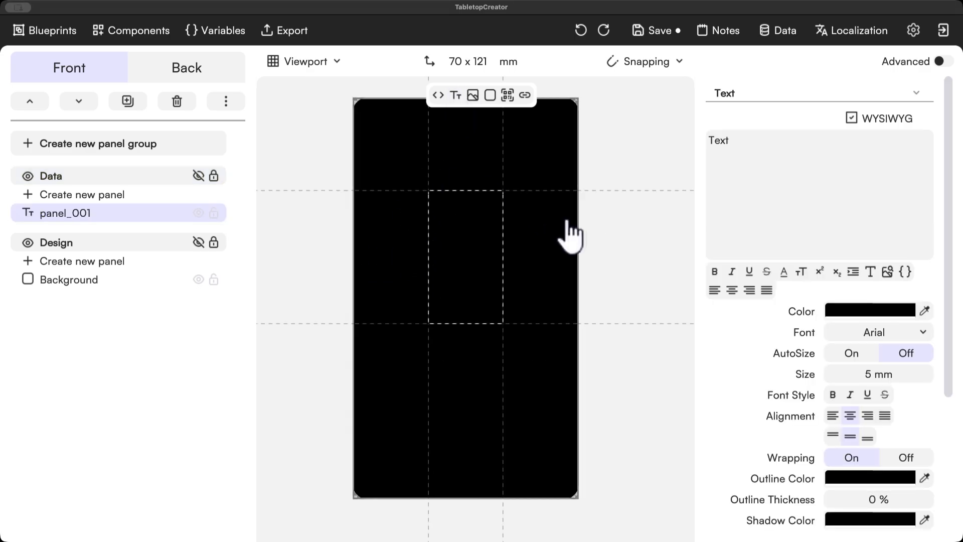
{"action": "double_click", "coordinate": [113, 215]}
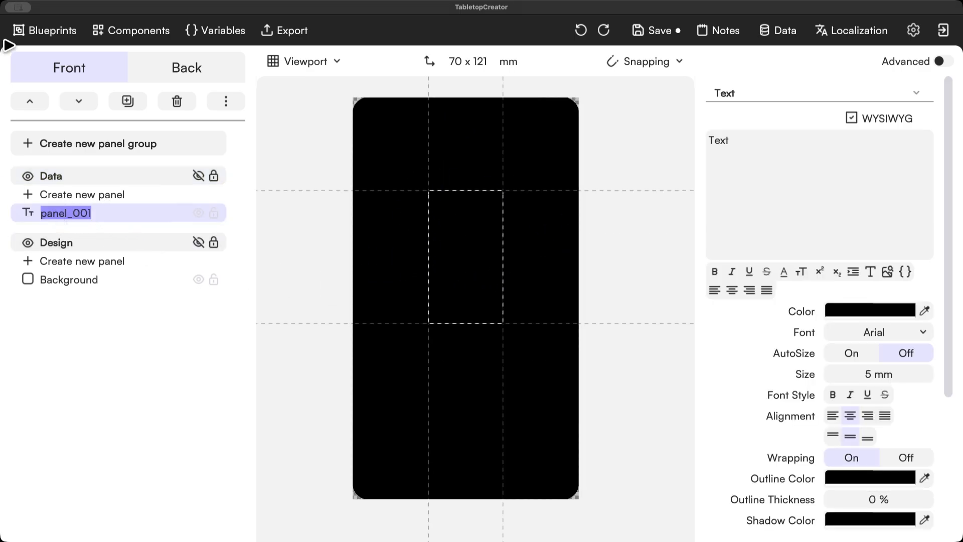
{"action": "key", "text": "Return"}
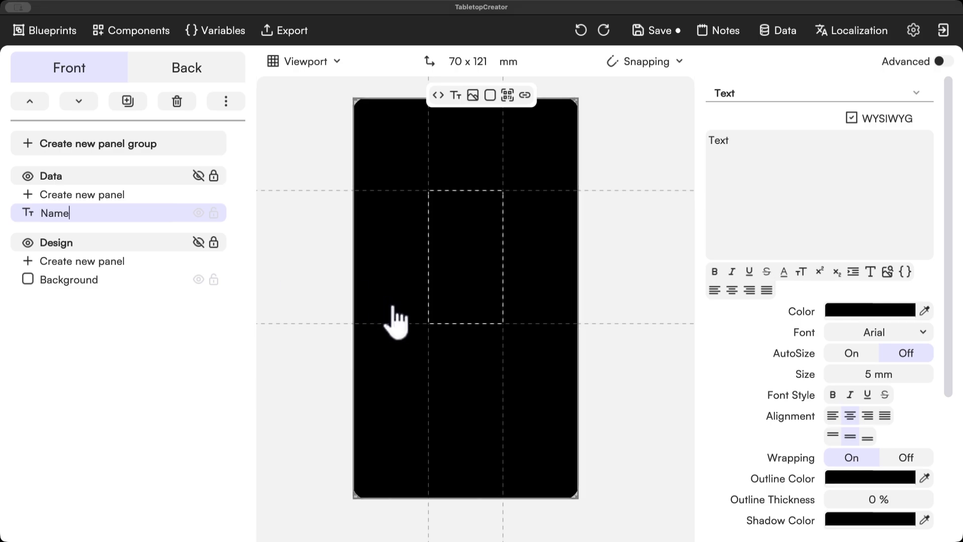
Step: Replace the Name panel's placeholder text with "Dragon's Lair"
{"action": "left_click", "coordinate": [744, 167]}
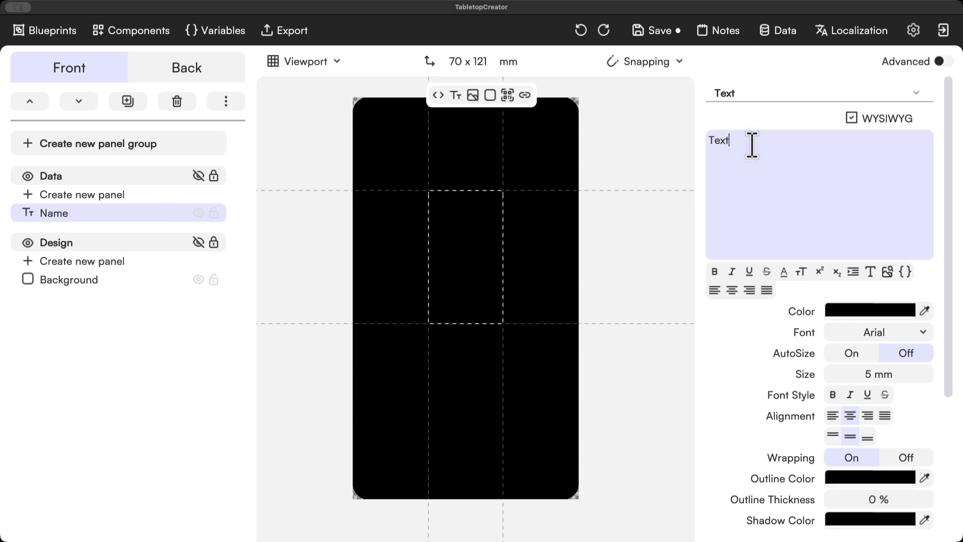
{"action": "key", "text": "ctrl+a"}
{"action": "type", "text": "Drag"}
{"action": "left_click", "coordinate": [451, 247]}
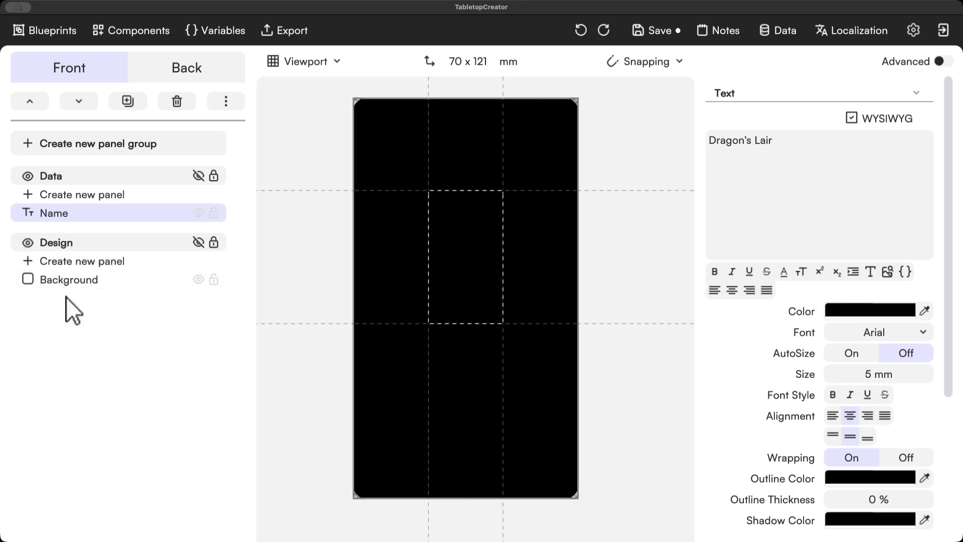
Step: Set the Name panel's text color to white (#FFFFFF)
{"action": "left_click", "coordinate": [877, 311]}
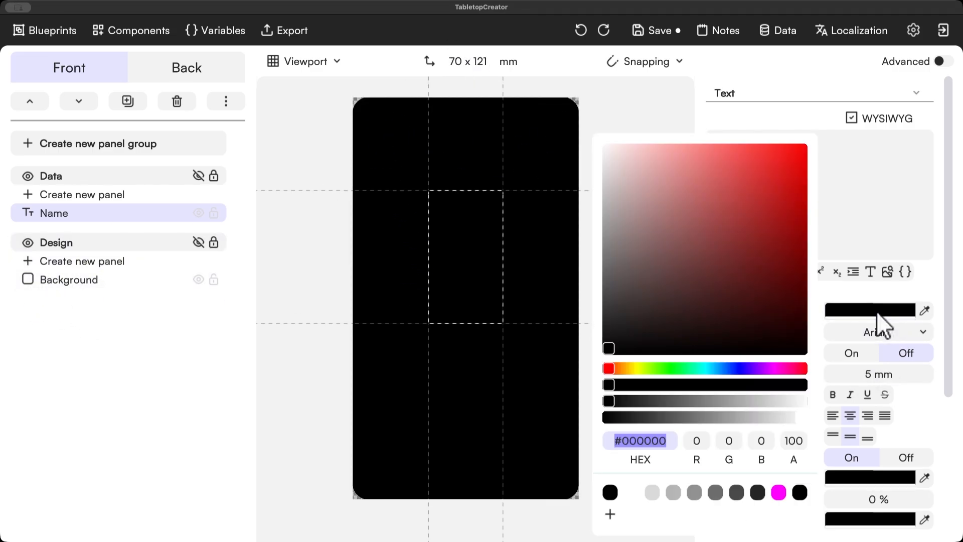
{"action": "left_click_drag", "start_coordinate": [729, 289], "coordinate": [360, 34]}
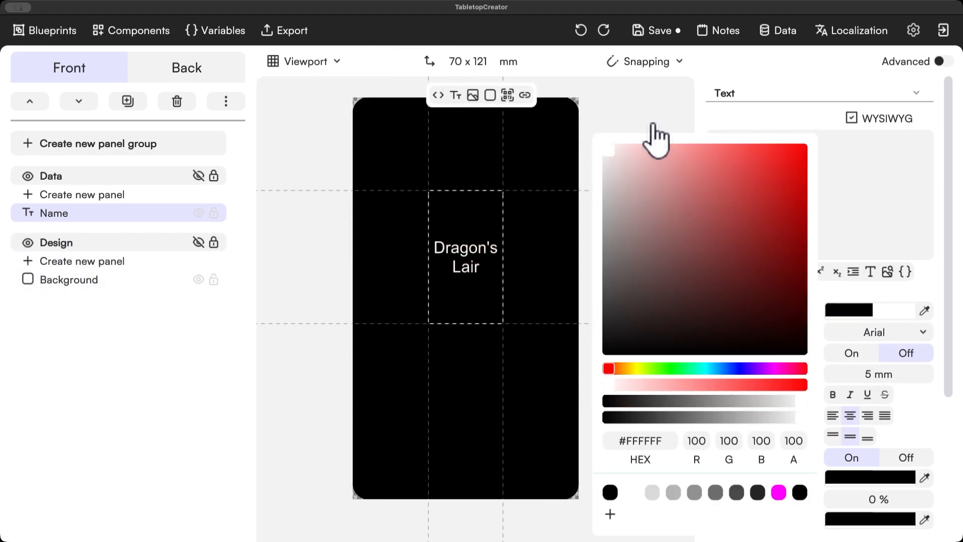
{"action": "left_click", "coordinate": [644, 110]}
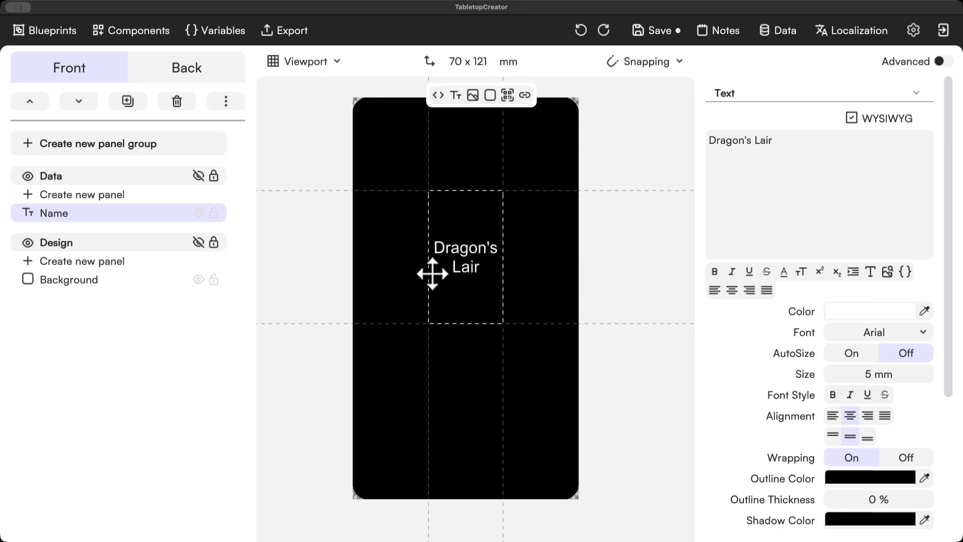
{"action": "left_click", "coordinate": [691, 270]}
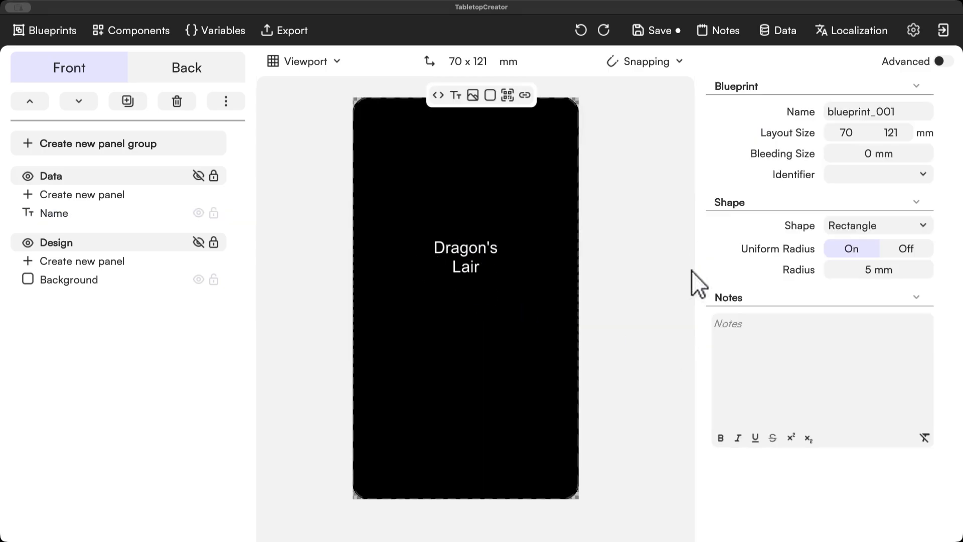
Step: Widen the Name text panel on the card by extending its right edge outward
{"action": "left_click", "coordinate": [467, 258]}
{"action": "scroll", "coordinate": [687, 248], "scroll_direction": "down", "scroll_amount": 2}
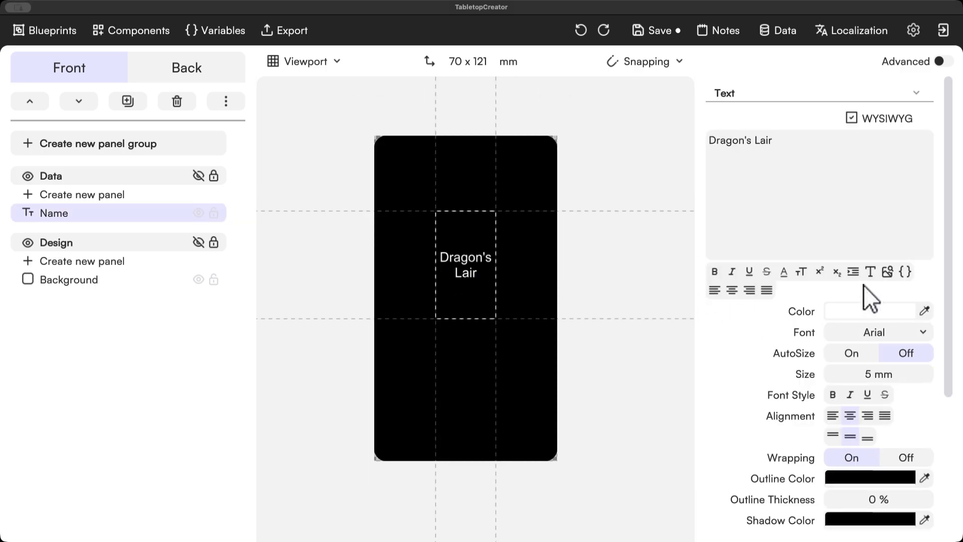
{"action": "left_click_drag", "start_coordinate": [955, 168], "coordinate": [955, 261]}
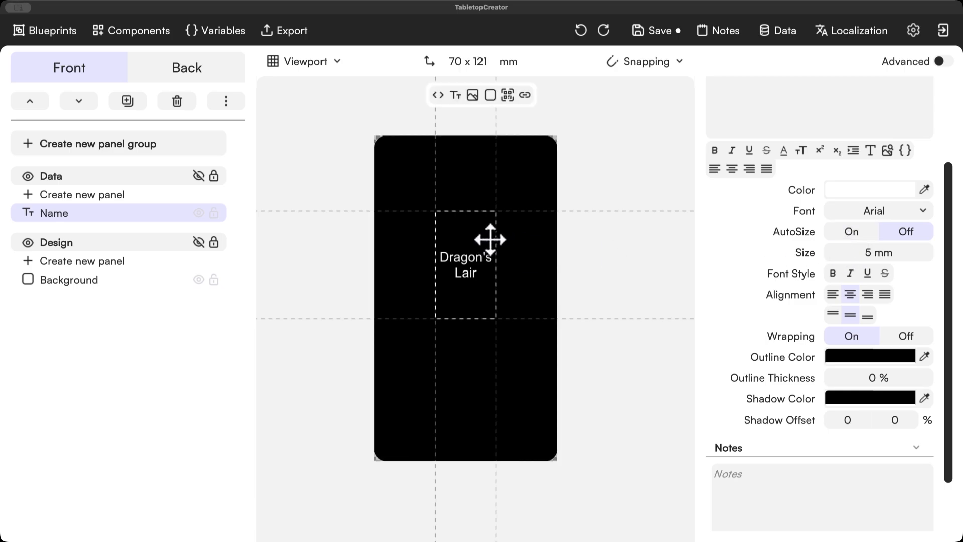
{"action": "left_click_drag", "start_coordinate": [496, 234], "coordinate": [520, 254]}
Step: Try AutoSize on the Name text, switch it back off, and centre the panel horizontally on the card
{"action": "left_click", "coordinate": [836, 234]}
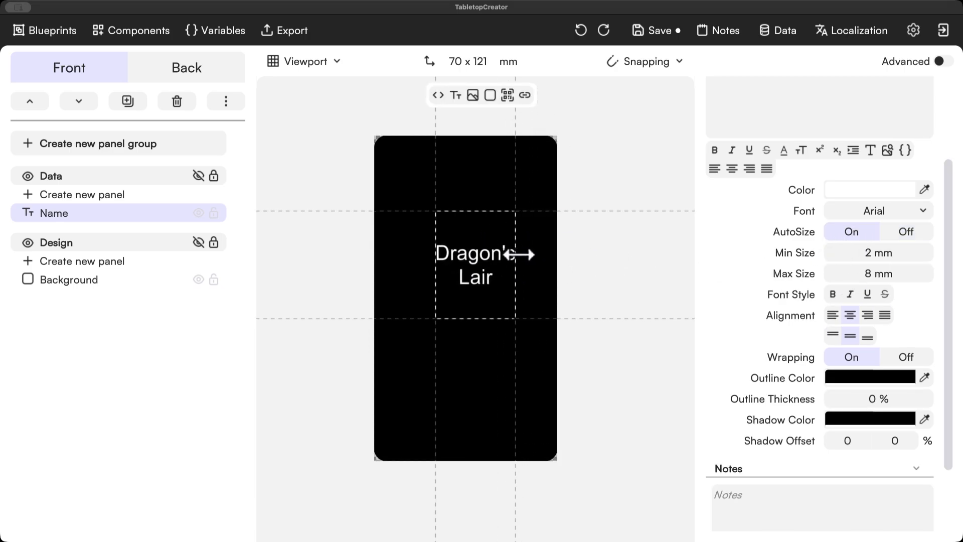
{"action": "left_click", "coordinate": [919, 232]}
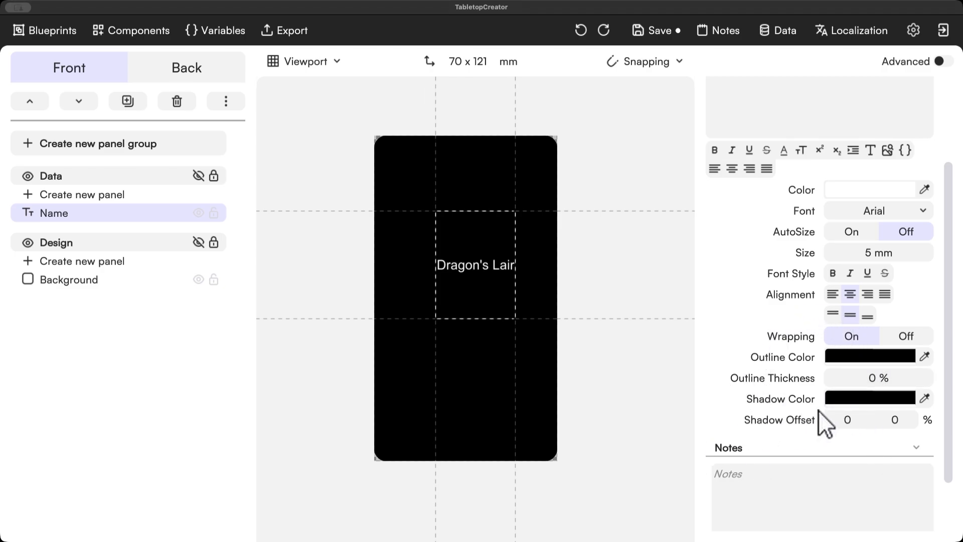
{"action": "scroll", "coordinate": [815, 361], "scroll_direction": "up", "scroll_amount": 3}
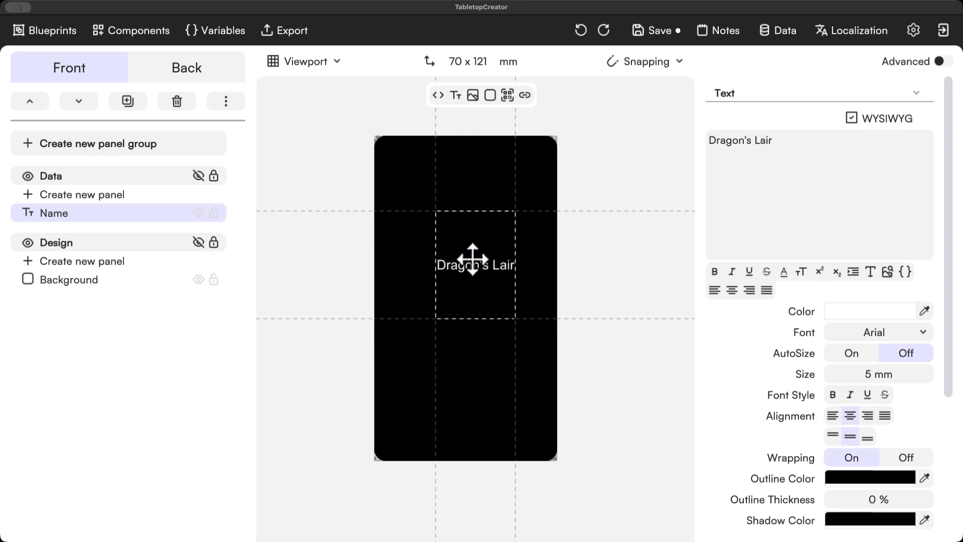
{"action": "mouse_move", "coordinate": [472, 260]}
{"action": "left_mouse_down"}
{"action": "mouse_move", "coordinate": [452, 277]}
{"action": "mouse_move", "coordinate": [464, 286]}
{"action": "mouse_move", "coordinate": [465, 264]}
{"action": "left_mouse_up"}
Step: Color only the word "Lair" in the Name text red (#FF0000)
{"action": "left_click", "coordinate": [758, 200]}
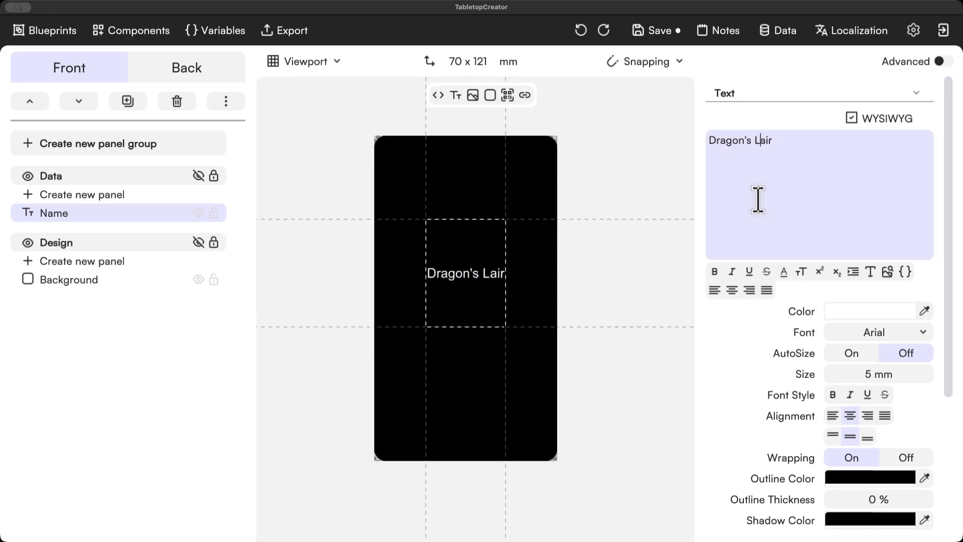
{"action": "left_click", "coordinate": [803, 153]}
{"action": "left_click_drag", "start_coordinate": [785, 142], "coordinate": [765, 141]}
{"action": "left_click_drag", "start_coordinate": [768, 142], "coordinate": [775, 144]}
{"action": "left_click", "coordinate": [784, 273]}
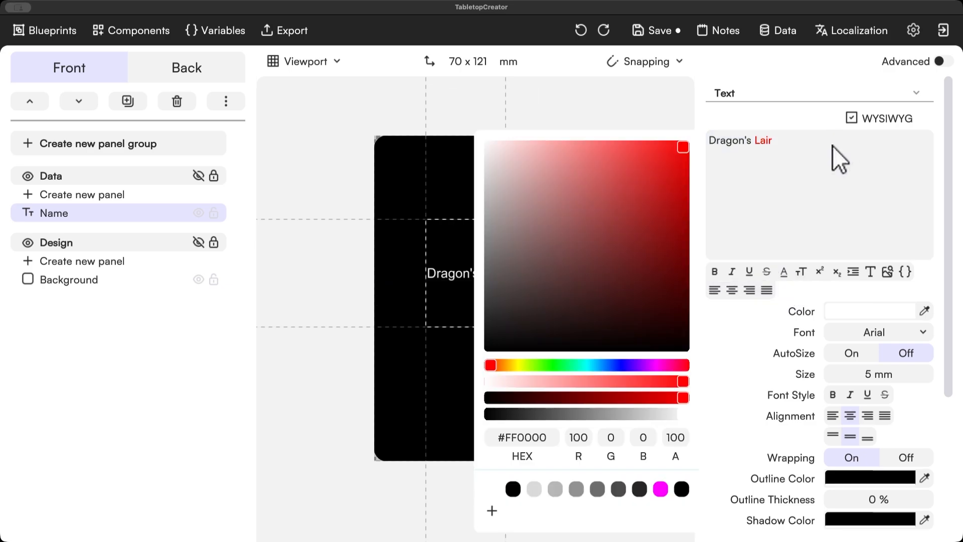
{"action": "left_click", "coordinate": [472, 301]}
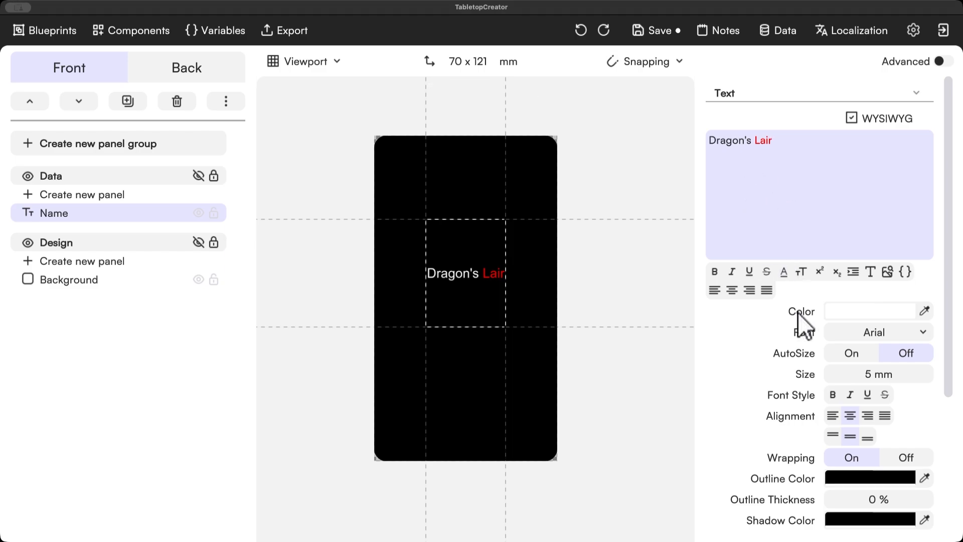
Step: Show the Name text's raw markup, remove its formatting tags, and return to WYSIWYG editing
{"action": "left_click", "coordinate": [851, 118]}
{"action": "left_click", "coordinate": [851, 119]}
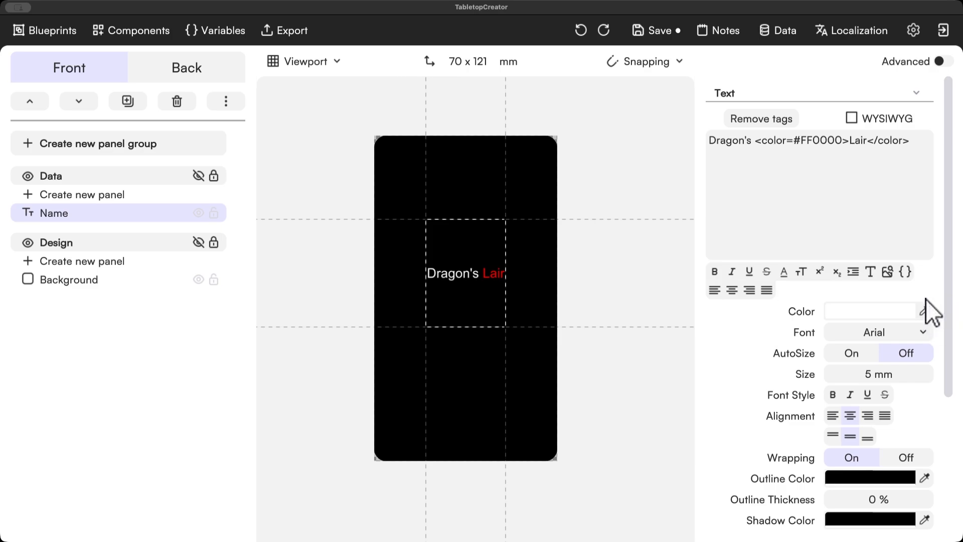
{"action": "left_click", "coordinate": [750, 123]}
{"action": "left_click", "coordinate": [741, 144]}
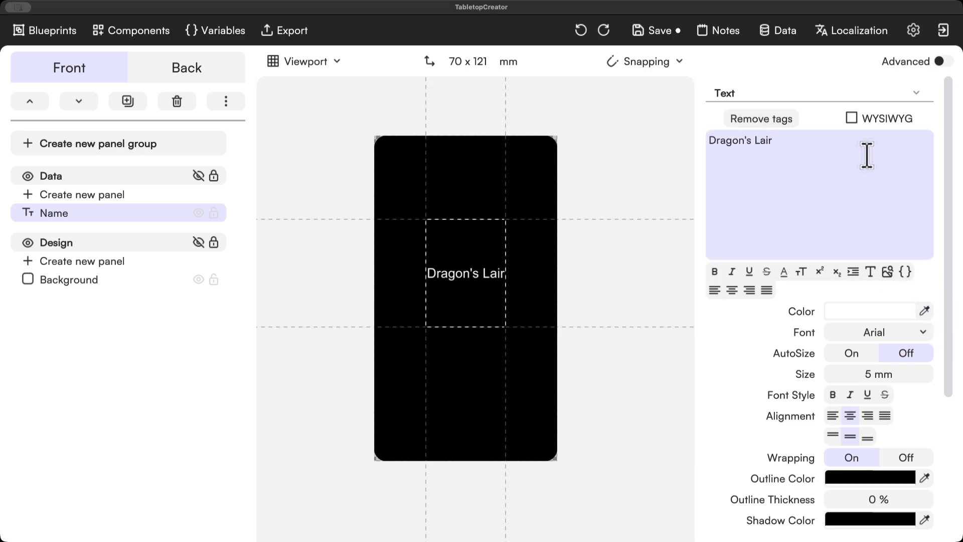
{"action": "left_click", "coordinate": [851, 119]}
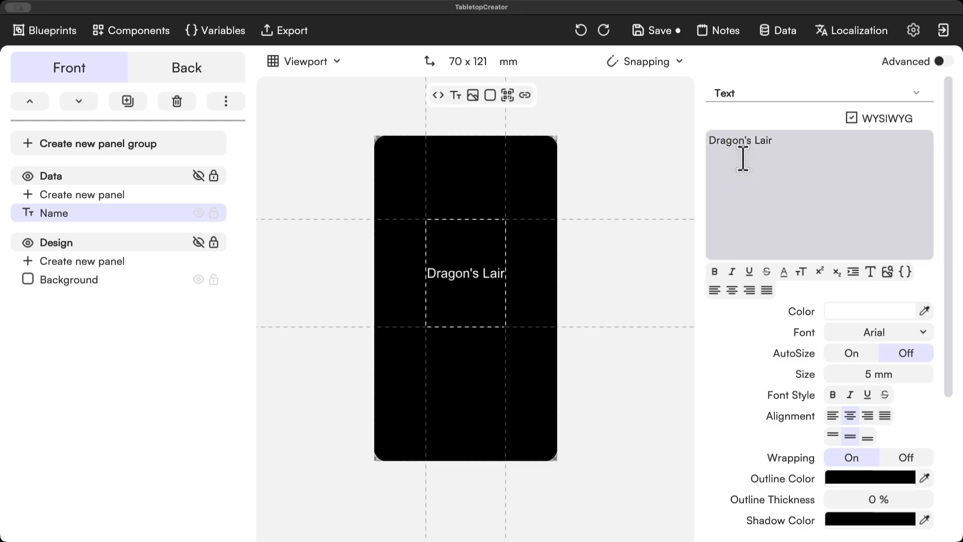
{"action": "left_click", "coordinate": [672, 263]}
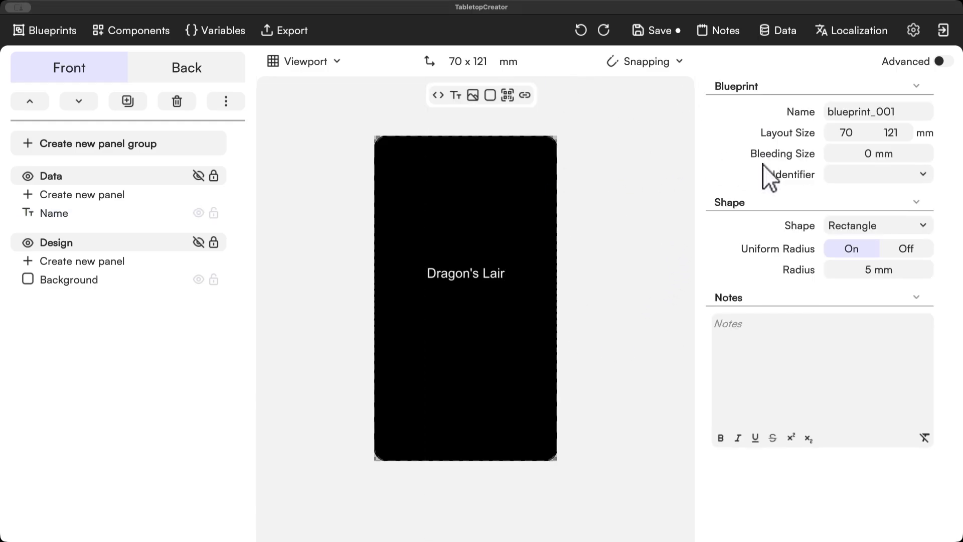
Step: Set the Name panel's font to IM FELL English
{"action": "left_click", "coordinate": [499, 249]}
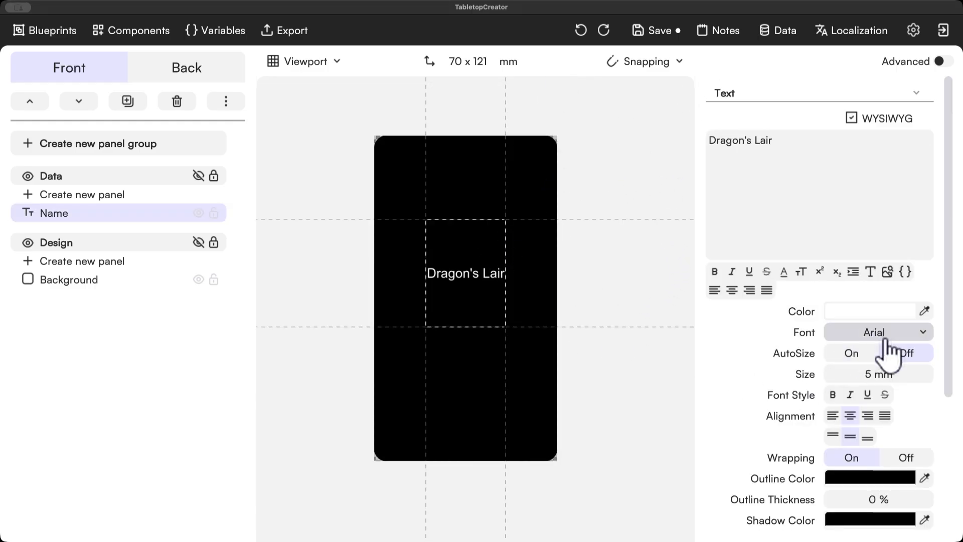
{"action": "left_click", "coordinate": [829, 335]}
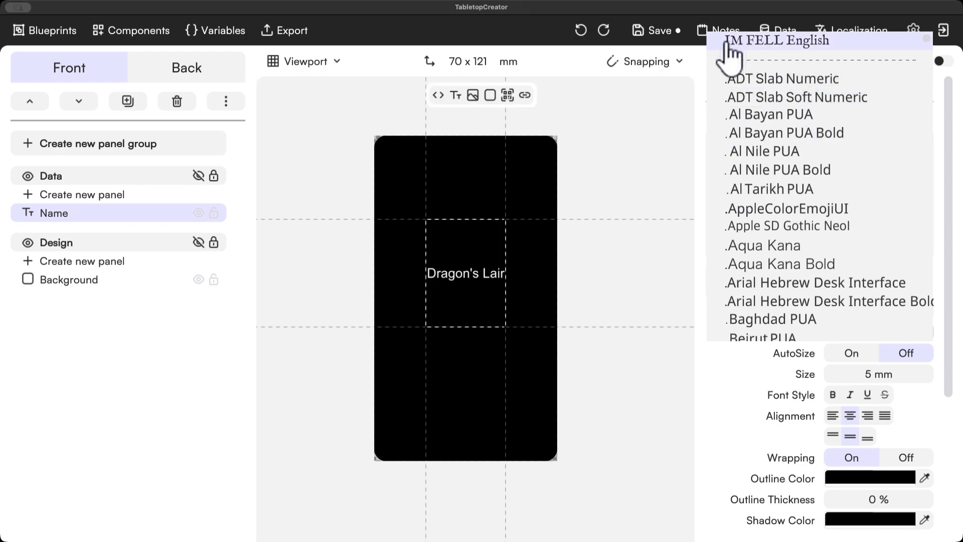
{"action": "left_click", "coordinate": [777, 45]}
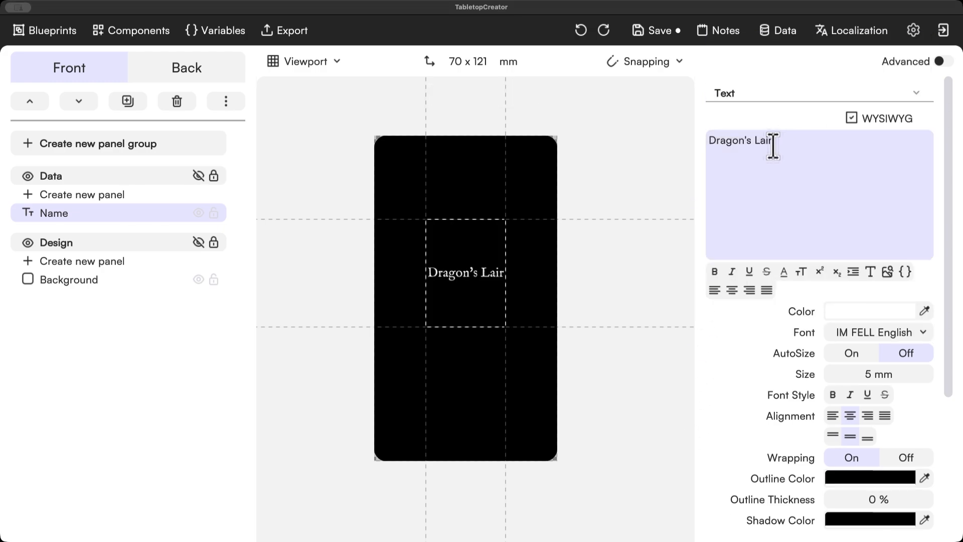
Step: Replace the Name panel's text with "DRAGON'S LAIR" in all capitals
{"action": "left_click_drag", "start_coordinate": [773, 145], "coordinate": [606, 147]}
{"action": "type", "text": "DRAG"}
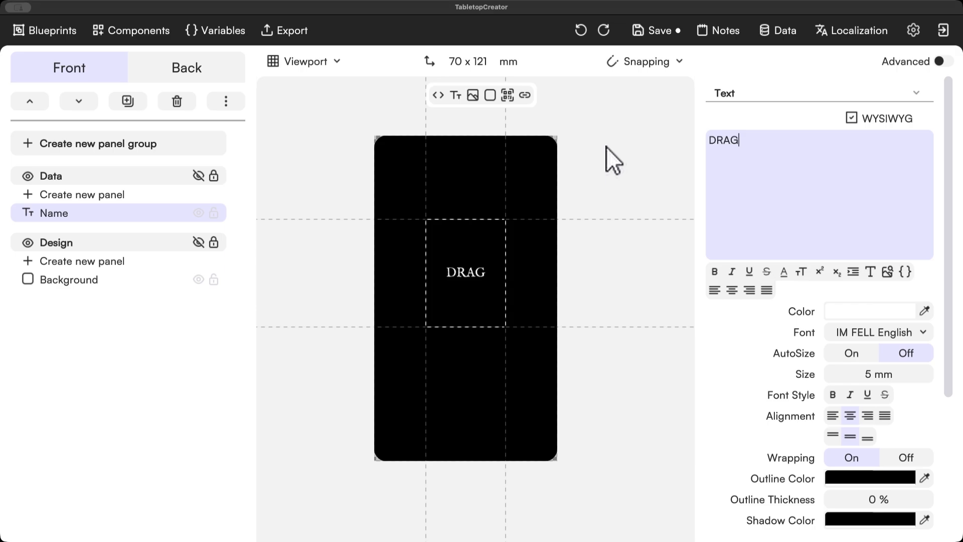
{"action": "type", "text": "ON'S"}
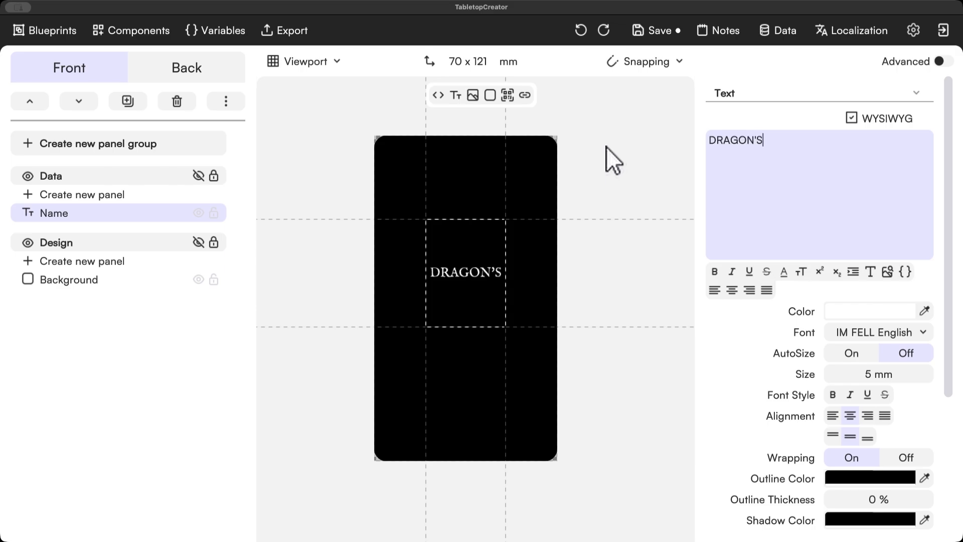
{"action": "type", "text": " LAIR"}
{"action": "left_click", "coordinate": [597, 178]}
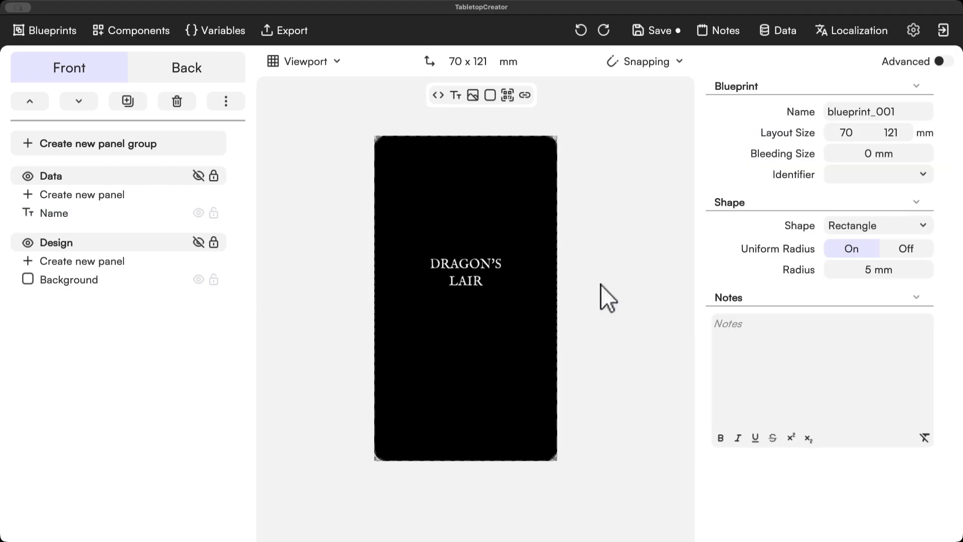
Step: Move the Name panel straight up to the card's upper edge, keeping it centred horizontally
{"action": "left_click", "coordinate": [499, 268]}
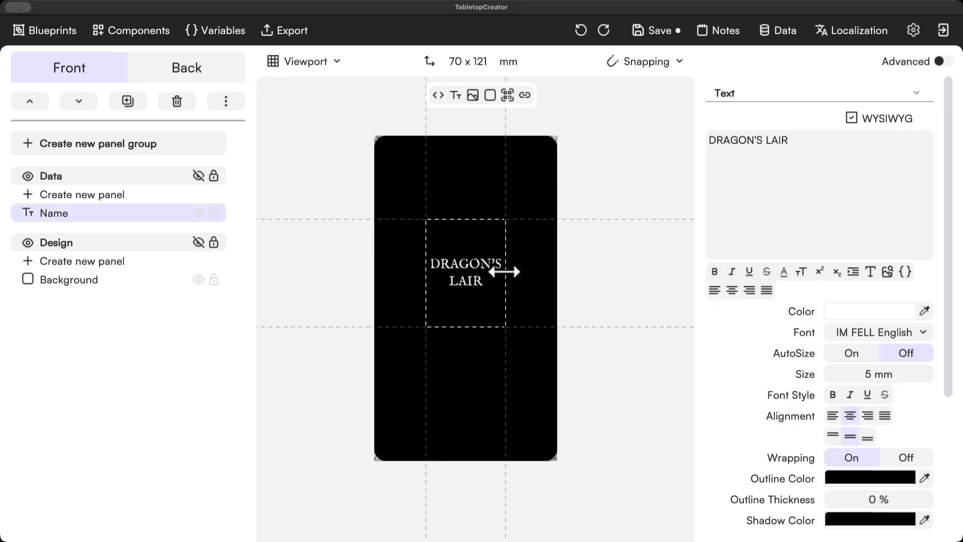
{"action": "left_click_drag", "start_coordinate": [481, 277], "coordinate": [480, 178]}
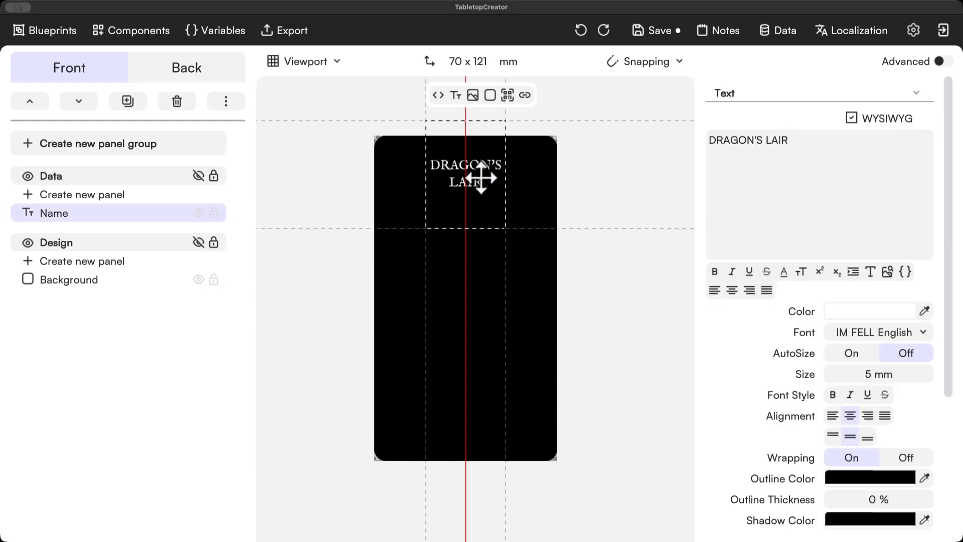
{"action": "left_click", "coordinate": [631, 384]}
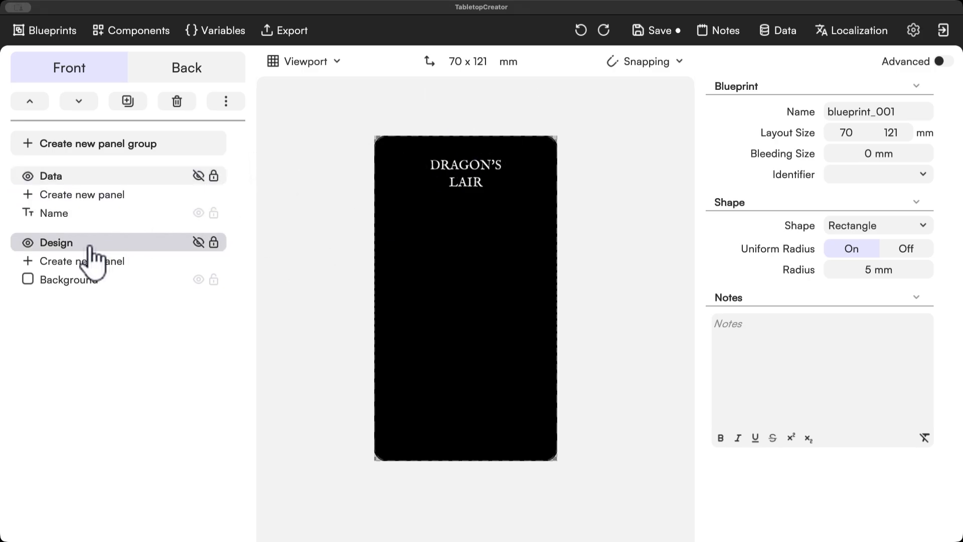
Step: Add an image panel to the Design group and place it at the centre of the card
{"action": "left_click", "coordinate": [35, 246]}
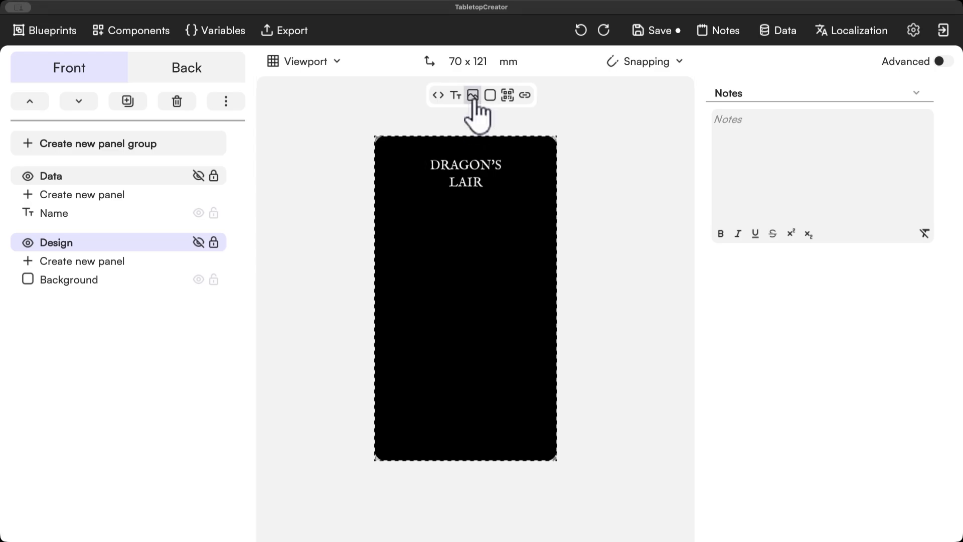
{"action": "left_click", "coordinate": [473, 95]}
{"action": "left_click", "coordinate": [307, 311]}
{"action": "left_click", "coordinate": [464, 286]}
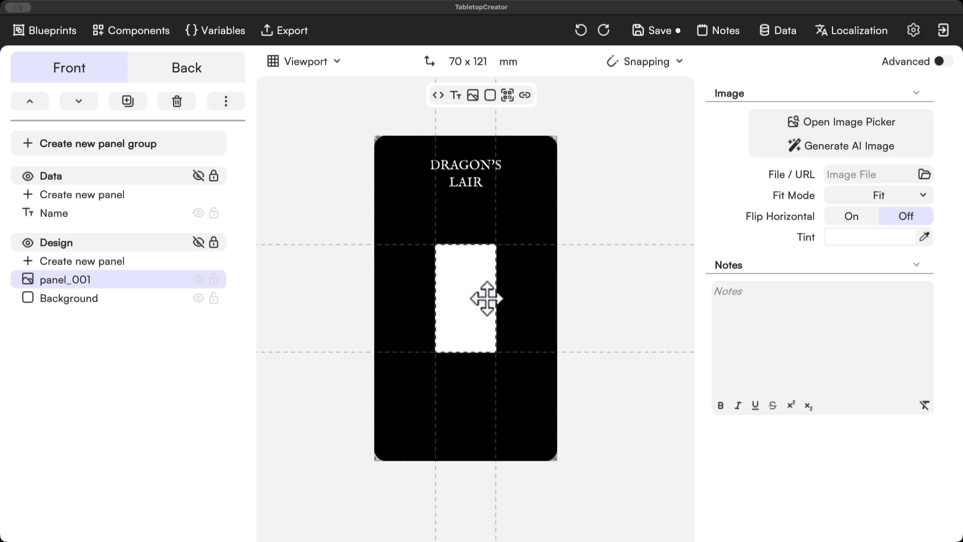
{"action": "mouse_move", "coordinate": [469, 315]}
{"action": "left_mouse_down"}
{"action": "mouse_move", "coordinate": [460, 261]}
{"action": "mouse_move", "coordinate": [452, 318]}
{"action": "mouse_move", "coordinate": [462, 324]}
{"action": "mouse_move", "coordinate": [471, 309]}
{"action": "left_mouse_up"}
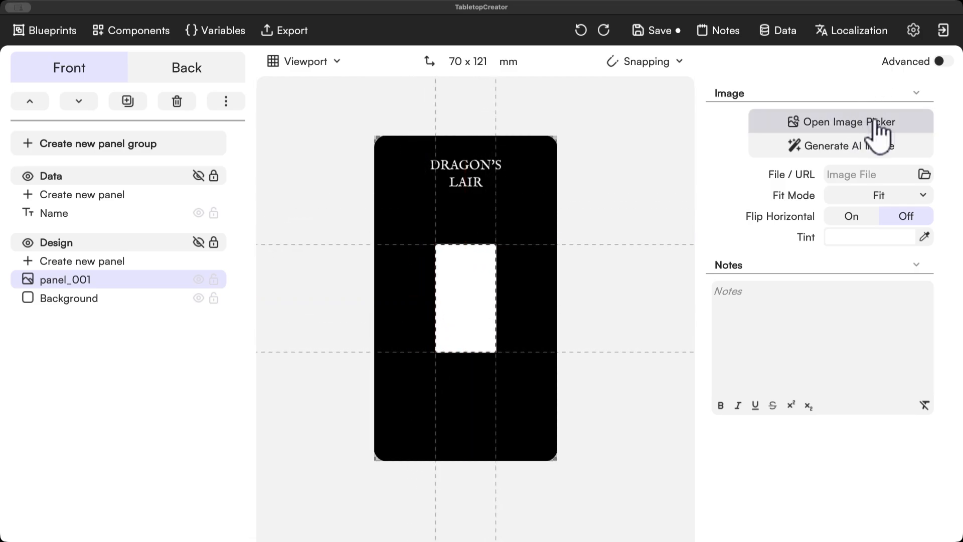
Step: Open the image picker for the new panel and page through the built-in image library
{"action": "left_click", "coordinate": [818, 129]}
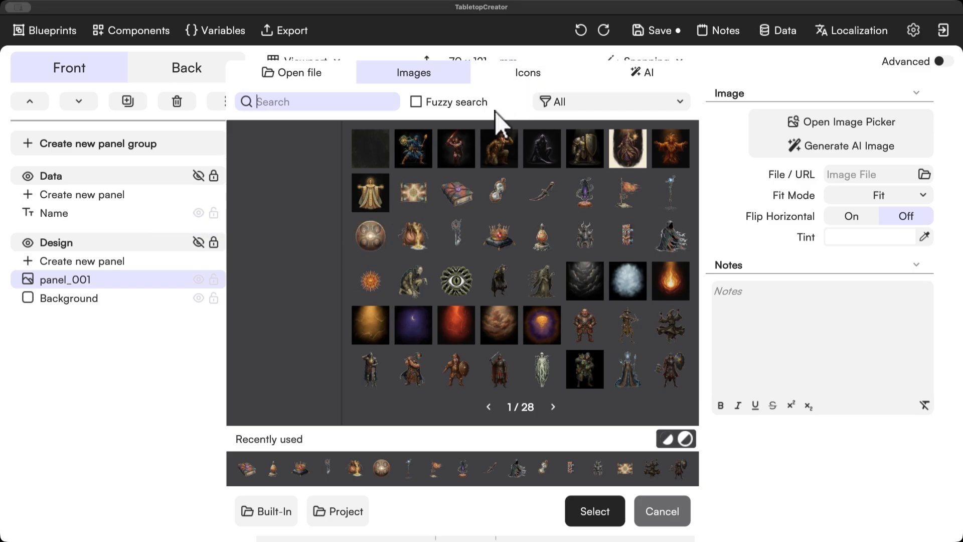
{"action": "left_click", "coordinate": [553, 407]}
{"action": "left_click", "coordinate": [552, 407]}
{"action": "left_click", "coordinate": [552, 407]}
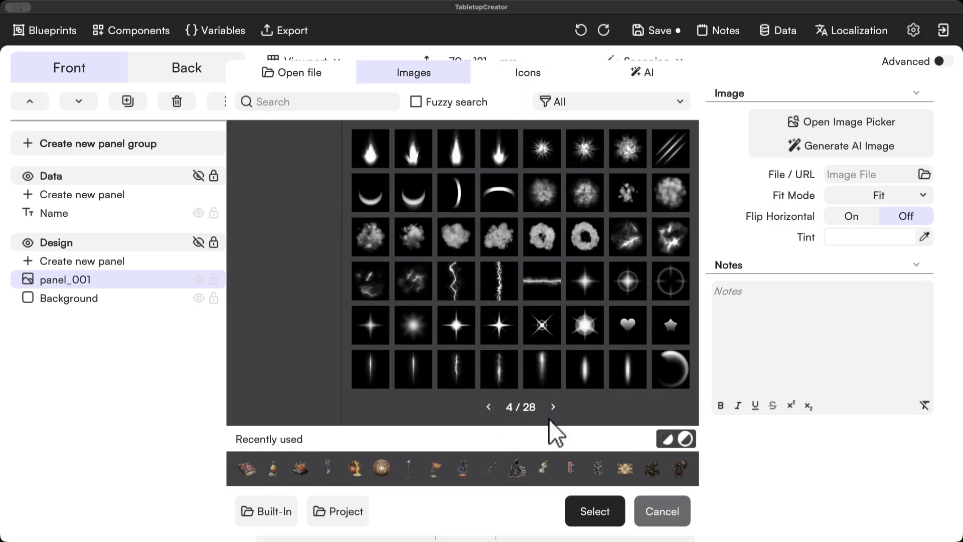
{"action": "left_click", "coordinate": [553, 406]}
{"action": "left_click", "coordinate": [552, 407]}
{"action": "left_click", "coordinate": [552, 407]}
{"action": "left_click", "coordinate": [553, 407]}
{"action": "left_click", "coordinate": [552, 407]}
{"action": "left_click", "coordinate": [552, 407]}
{"action": "left_click", "coordinate": [553, 407]}
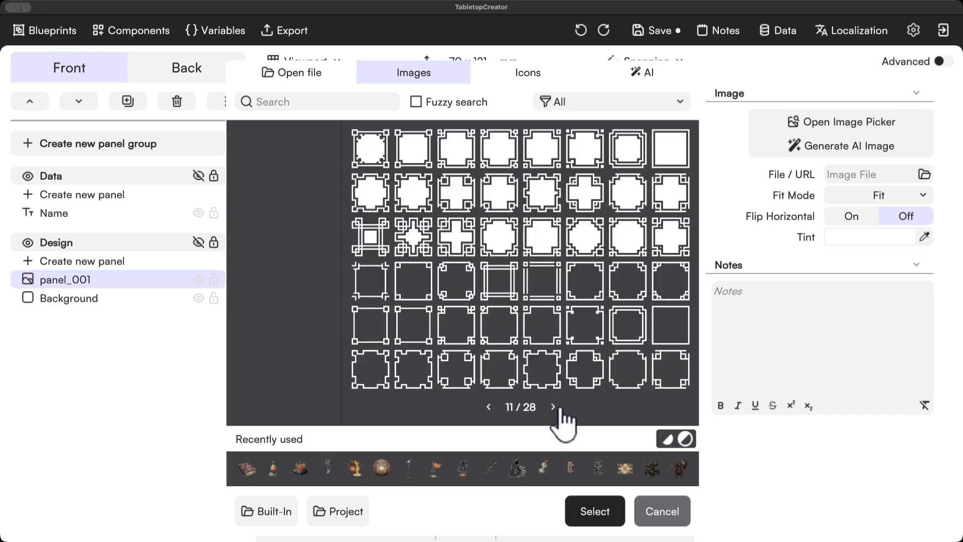
{"action": "left_click", "coordinate": [553, 407]}
{"action": "left_click", "coordinate": [553, 406]}
{"action": "left_click", "coordinate": [552, 406]}
{"action": "left_click", "coordinate": [553, 407]}
{"action": "left_click", "coordinate": [553, 406]}
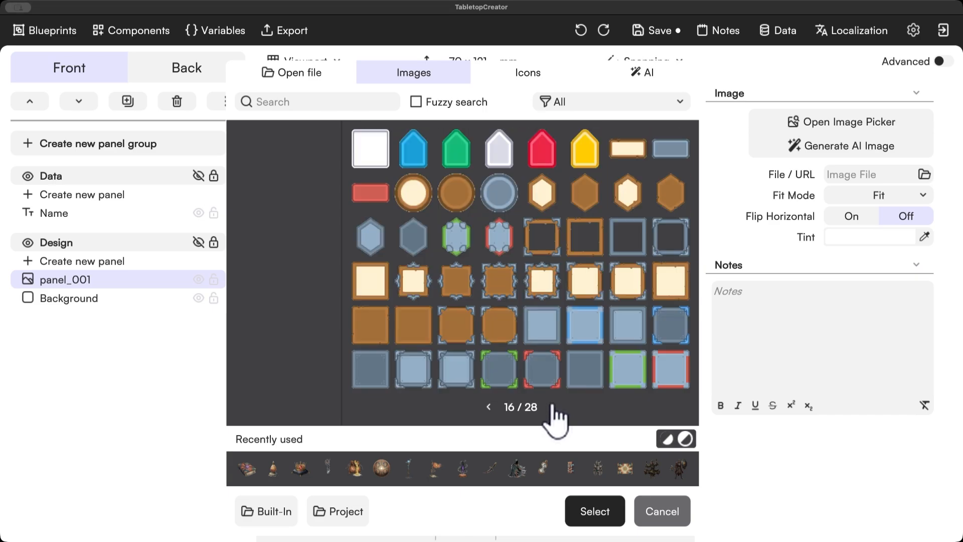
{"action": "left_click", "coordinate": [552, 407]}
{"action": "left_click", "coordinate": [553, 407]}
{"action": "left_click", "coordinate": [553, 406]}
{"action": "left_click", "coordinate": [552, 407]}
{"action": "left_click", "coordinate": [552, 407]}
{"action": "left_click", "coordinate": [552, 407]}
{"action": "left_click", "coordinate": [552, 407]}
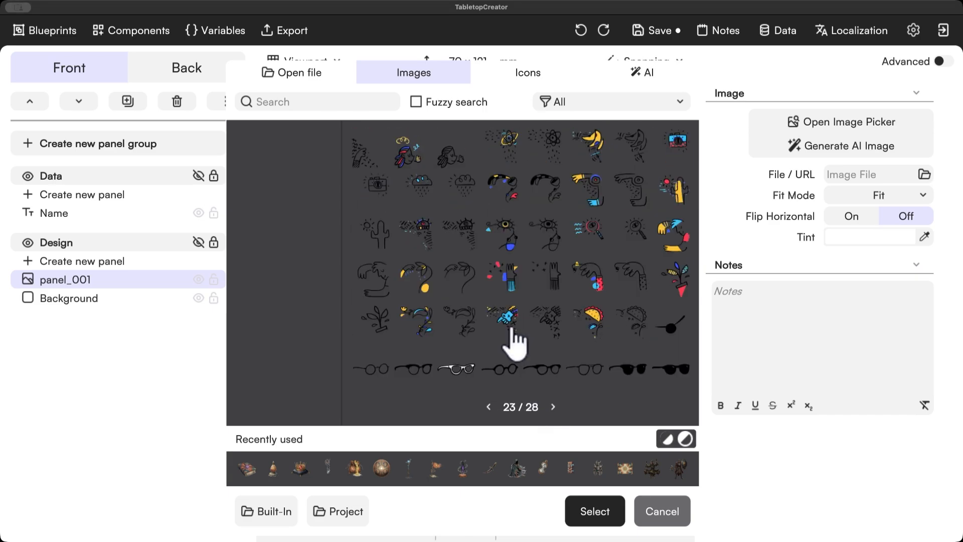
{"action": "left_click", "coordinate": [552, 407]}
{"action": "left_click", "coordinate": [553, 406]}
{"action": "left_click", "coordinate": [552, 407]}
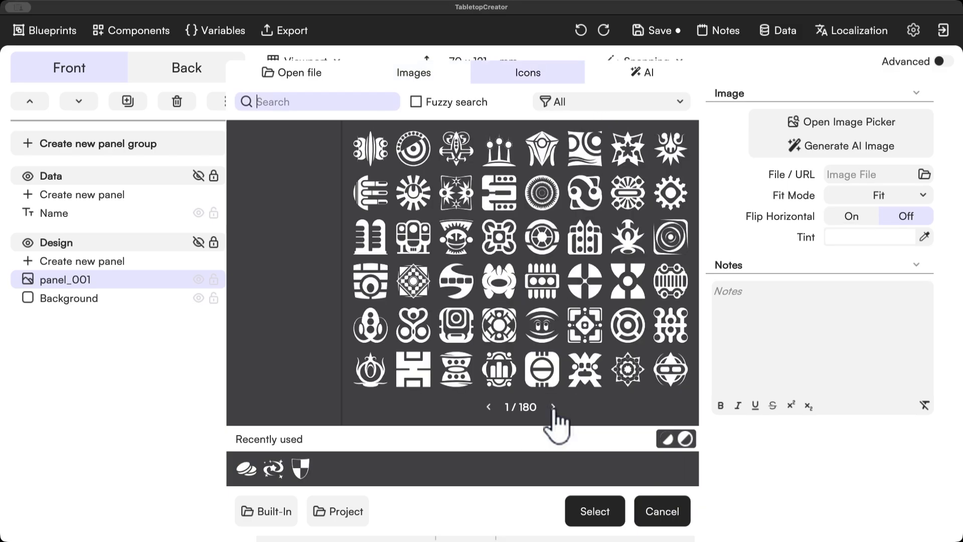
Step: Page through the picker's built-in icon library, return to the images, and close the picker without choosing anything
{"action": "left_click", "coordinate": [553, 407]}
{"action": "left_click", "coordinate": [552, 407]}
{"action": "left_click", "coordinate": [553, 406]}
{"action": "left_click", "coordinate": [552, 407]}
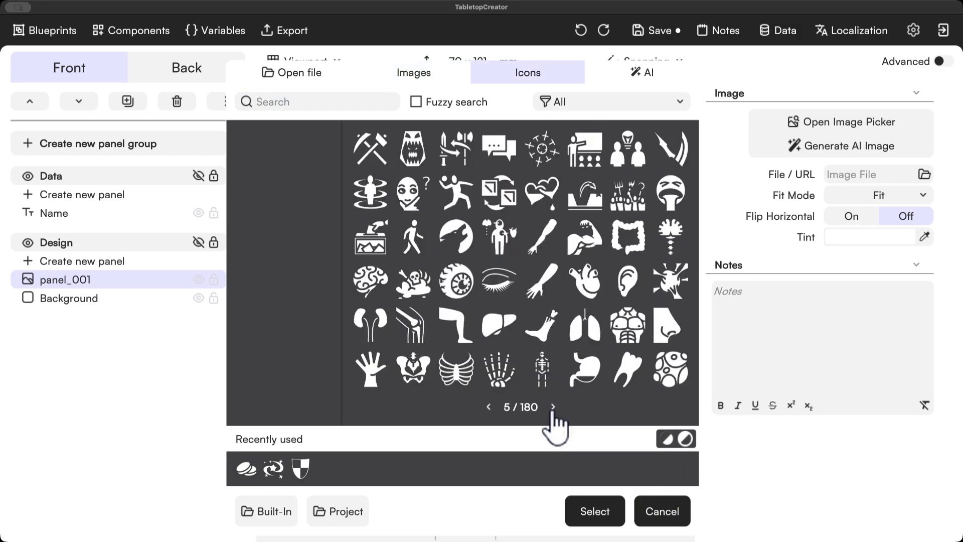
{"action": "left_click", "coordinate": [552, 407]}
{"action": "left_click", "coordinate": [553, 406]}
{"action": "left_click", "coordinate": [552, 407]}
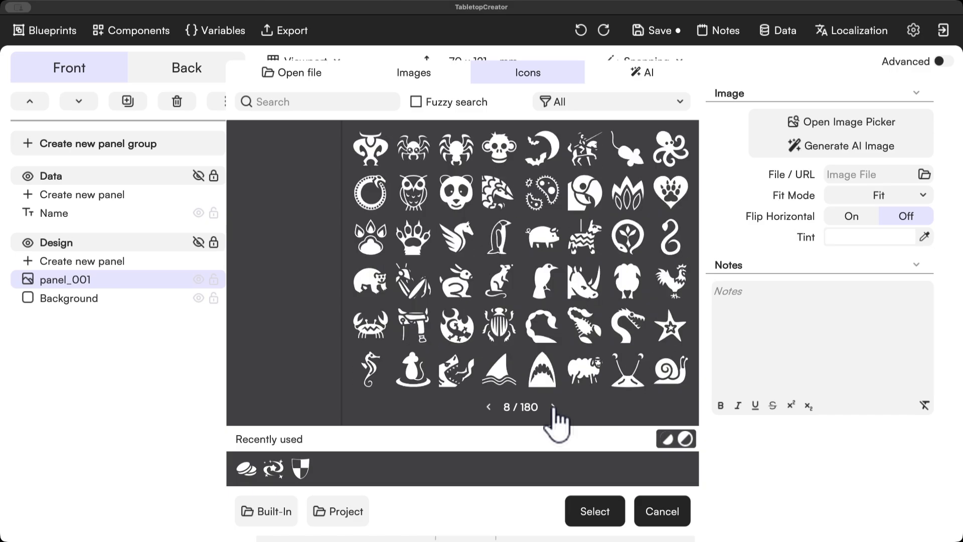
{"action": "left_click", "coordinate": [553, 407]}
{"action": "left_click", "coordinate": [553, 407]}
{"action": "left_click", "coordinate": [553, 406]}
{"action": "left_click", "coordinate": [553, 407]}
{"action": "left_click", "coordinate": [553, 407]}
{"action": "left_click", "coordinate": [553, 407]}
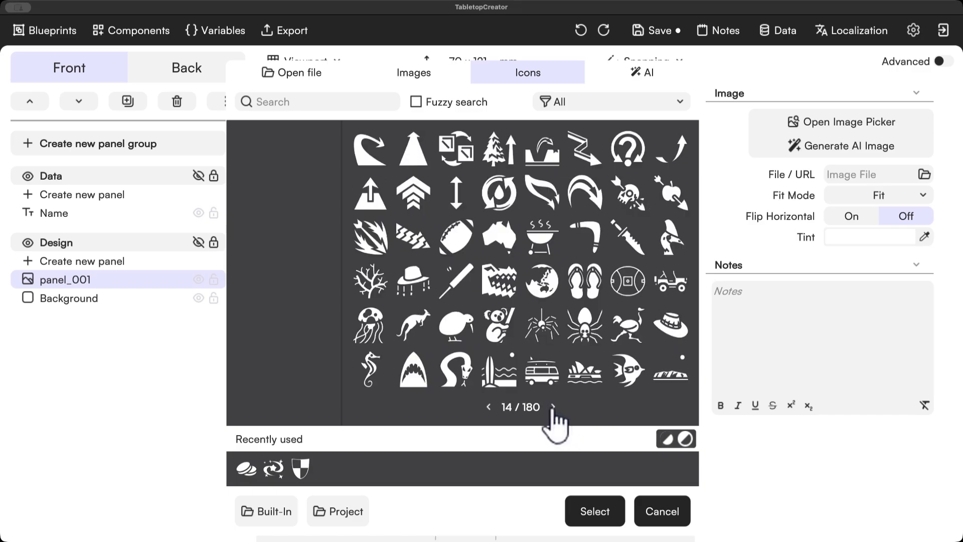
{"action": "left_click", "coordinate": [552, 407]}
{"action": "left_click", "coordinate": [553, 407]}
{"action": "left_click", "coordinate": [552, 407]}
{"action": "left_click", "coordinate": [553, 407]}
{"action": "left_click", "coordinate": [552, 407]}
{"action": "left_click", "coordinate": [553, 407]}
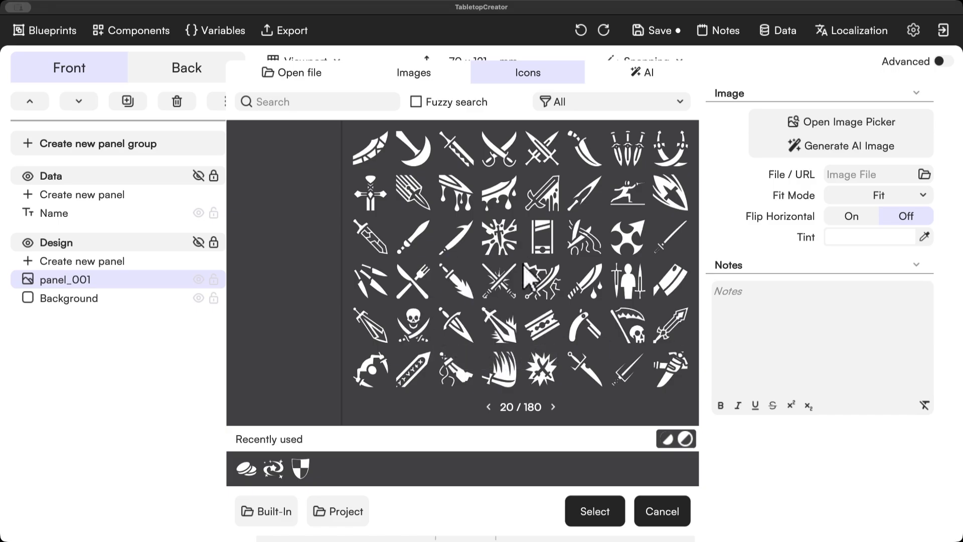
{"action": "left_click", "coordinate": [418, 82]}
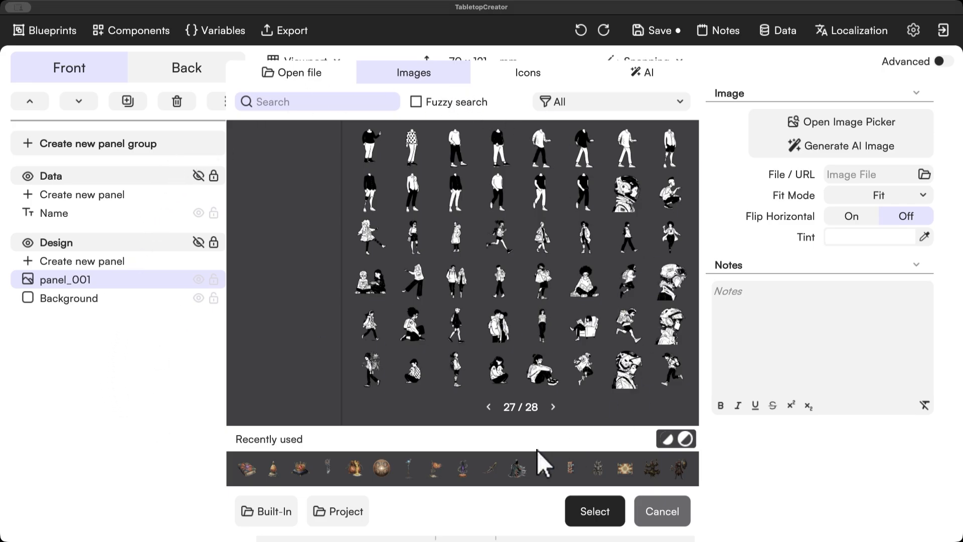
{"action": "left_click", "coordinate": [658, 511]}
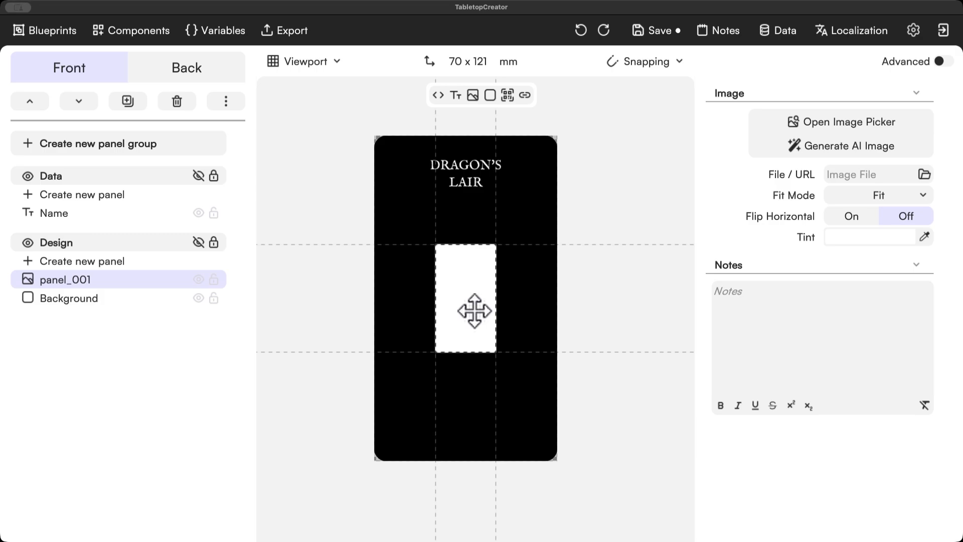
Step: Move the image panel to the card's upper-left corner and enlarge it to cover the full 70 x 121 mm card
{"action": "left_click_drag", "start_coordinate": [475, 311], "coordinate": [413, 194]}
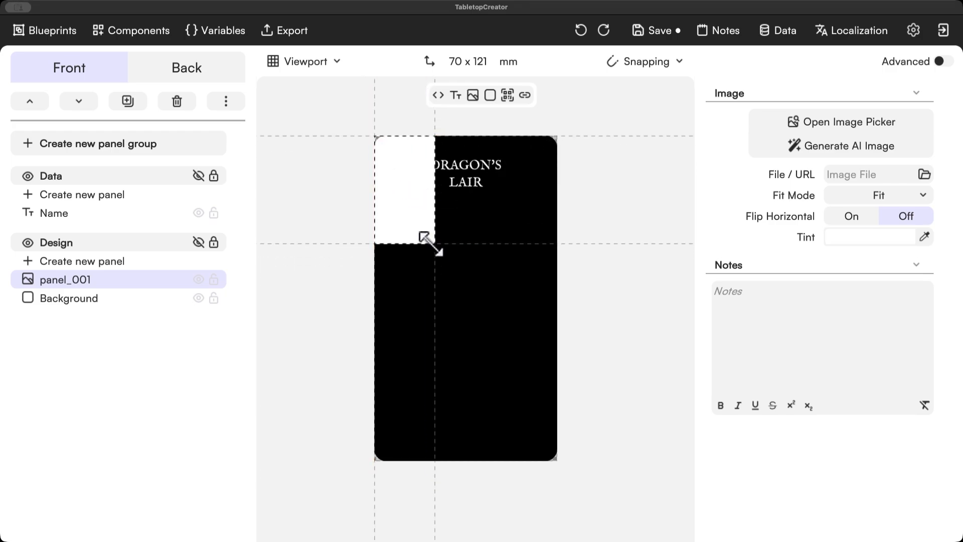
{"action": "left_click_drag", "start_coordinate": [430, 244], "coordinate": [547, 456]}
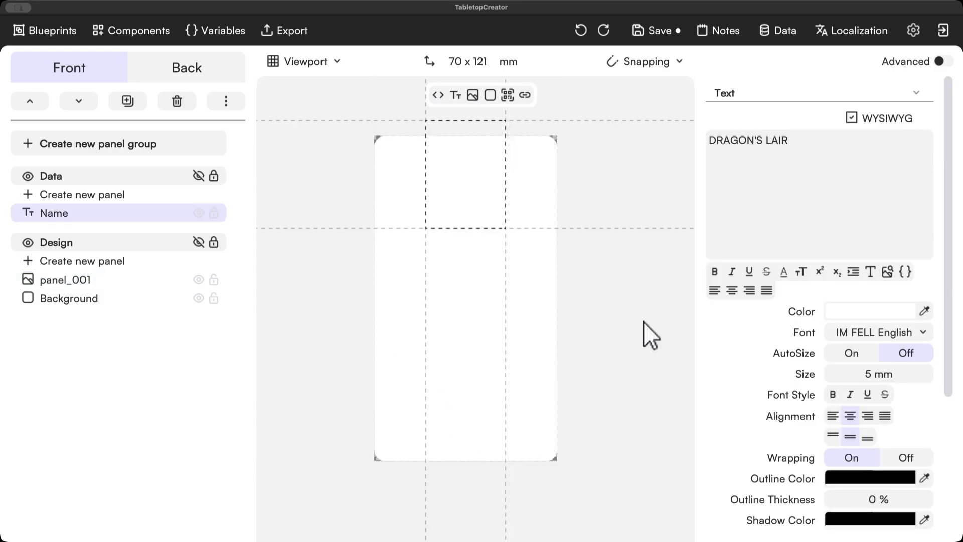
{"action": "left_click", "coordinate": [643, 321]}
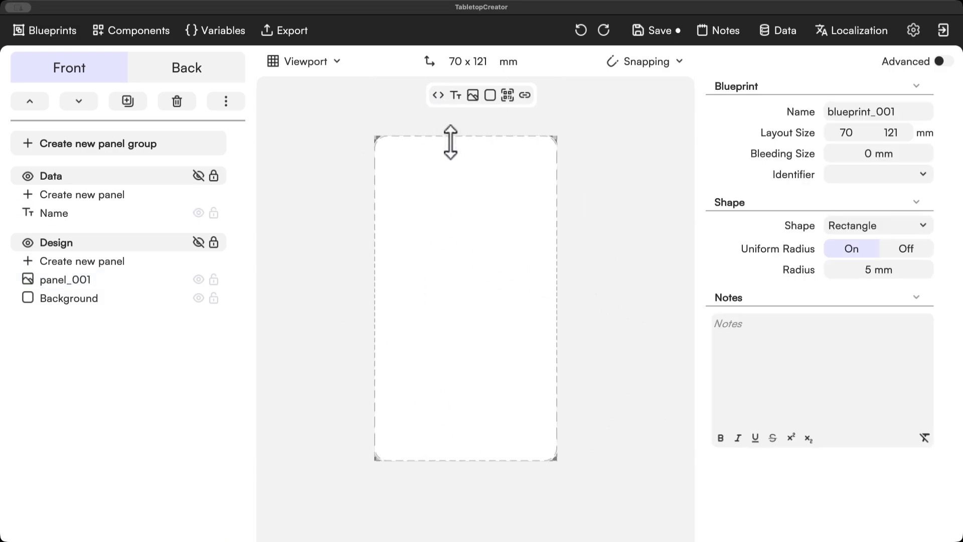
{"action": "left_click", "coordinate": [456, 220]}
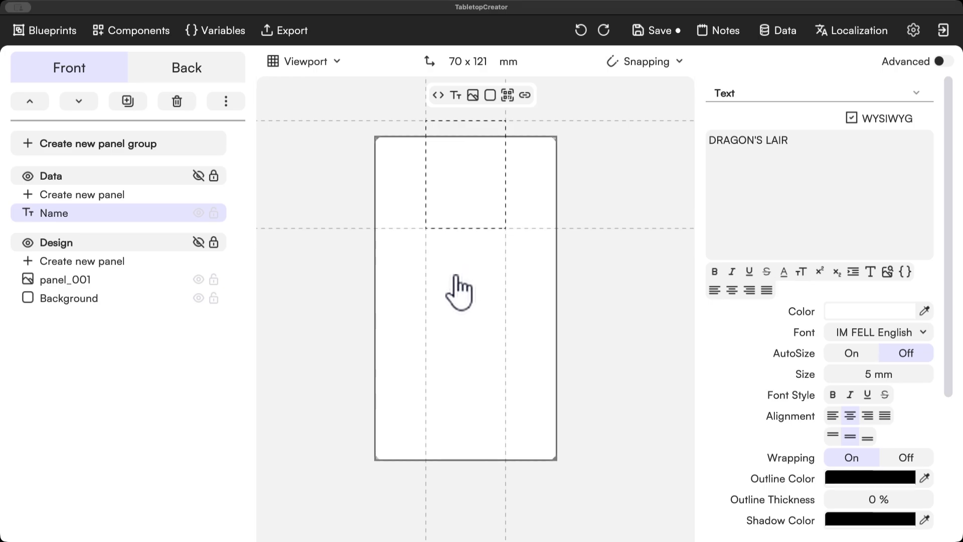
{"action": "left_click", "coordinate": [402, 155]}
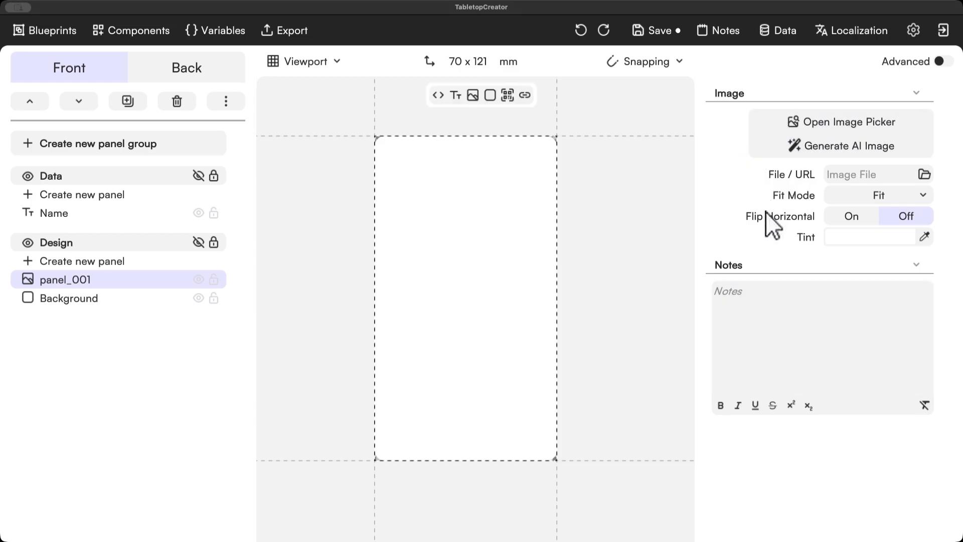
Step: Show the advanced properties of the full-card image panel and examine its transform, image, and mask options
{"action": "left_click", "coordinate": [945, 62]}
{"action": "scroll", "coordinate": [879, 243], "scroll_direction": "down", "scroll_amount": 10}
{"action": "scroll", "coordinate": [892, 341], "scroll_direction": "up", "scroll_amount": 10}
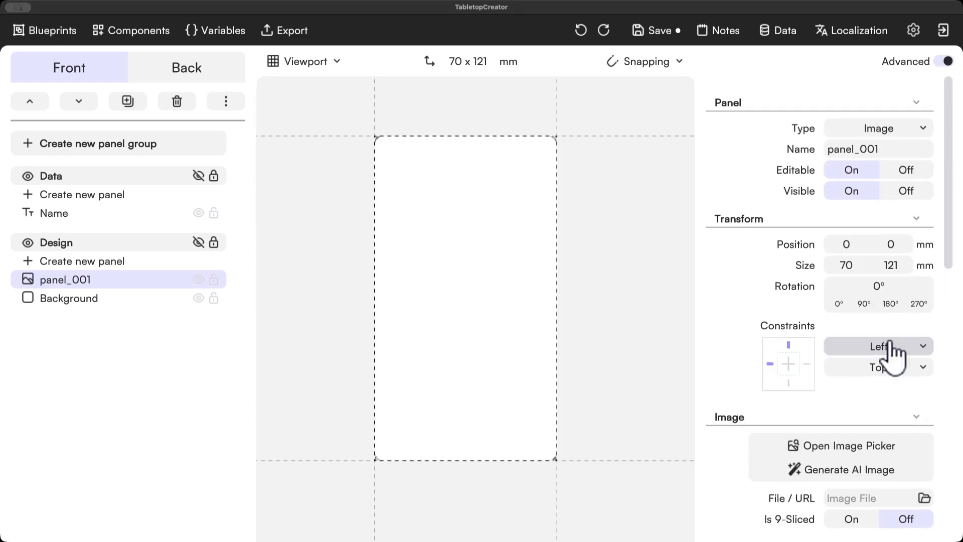
{"action": "scroll", "coordinate": [821, 250], "scroll_direction": "down", "scroll_amount": 10}
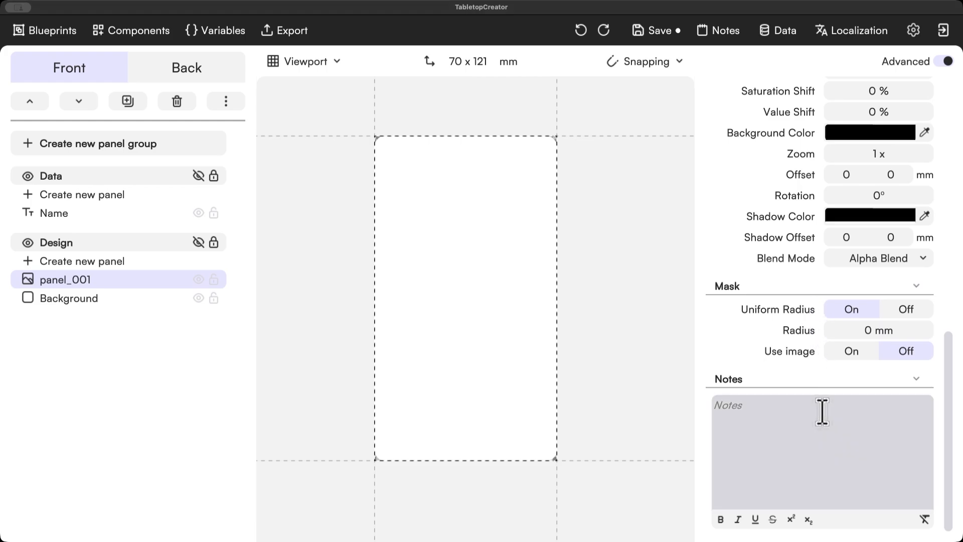
{"action": "scroll", "coordinate": [823, 411], "scroll_direction": "up", "scroll_amount": 10}
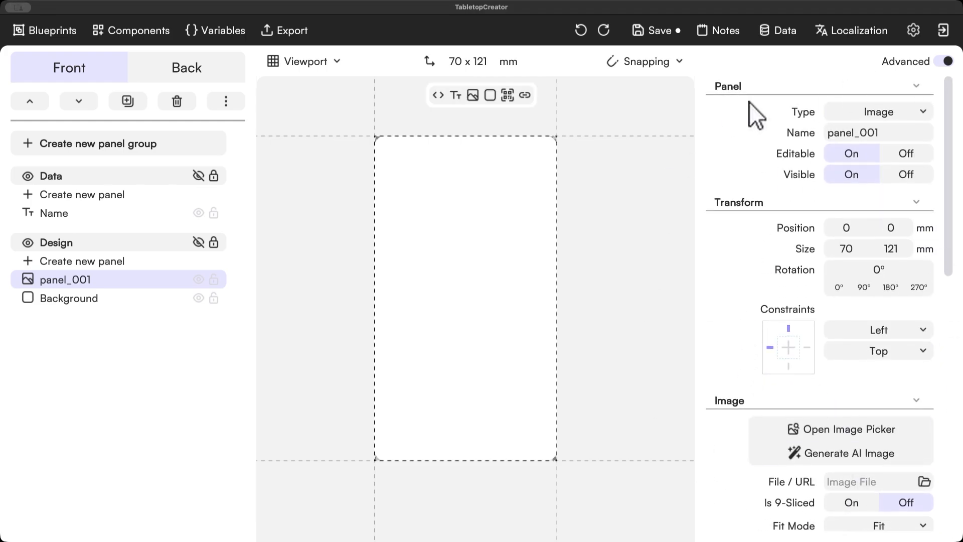
{"action": "scroll", "coordinate": [886, 216], "scroll_direction": "down", "scroll_amount": 8}
{"action": "scroll", "coordinate": [909, 134], "scroll_direction": "up", "scroll_amount": 1}
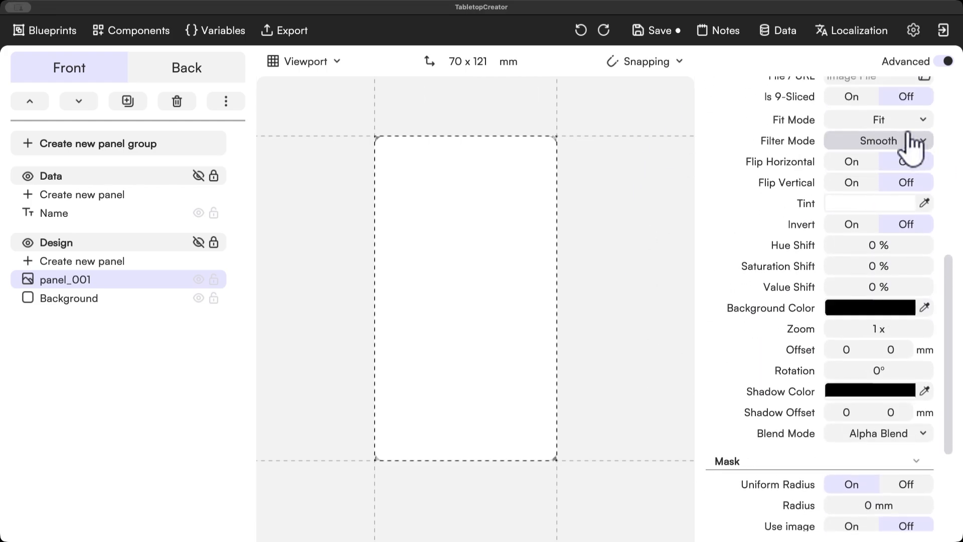
{"action": "scroll", "coordinate": [737, 344], "scroll_direction": "up", "scroll_amount": 8}
{"action": "scroll", "coordinate": [773, 237], "scroll_direction": "down", "scroll_amount": 2}
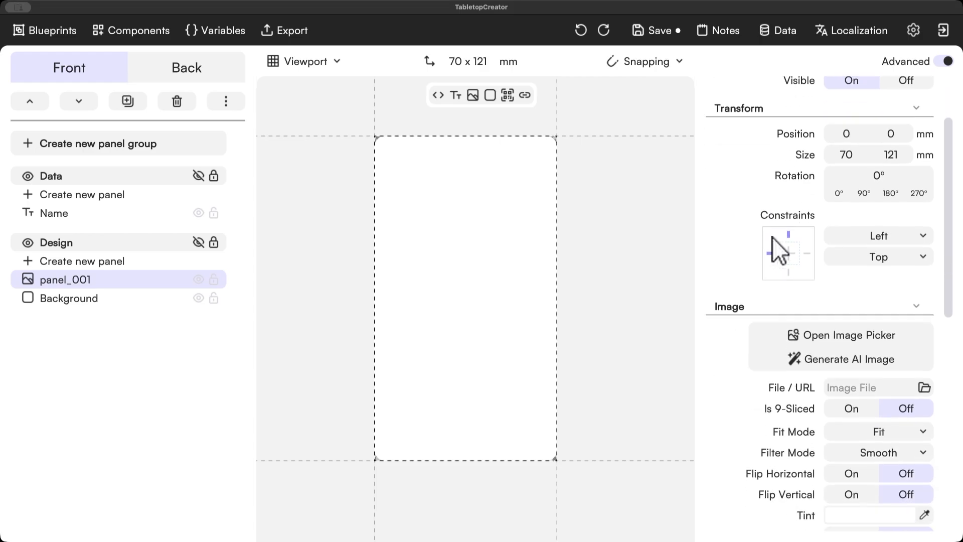
{"action": "scroll", "coordinate": [772, 237], "scroll_direction": "down", "scroll_amount": 8}
{"action": "scroll", "coordinate": [713, 152], "scroll_direction": "up", "scroll_amount": 2}
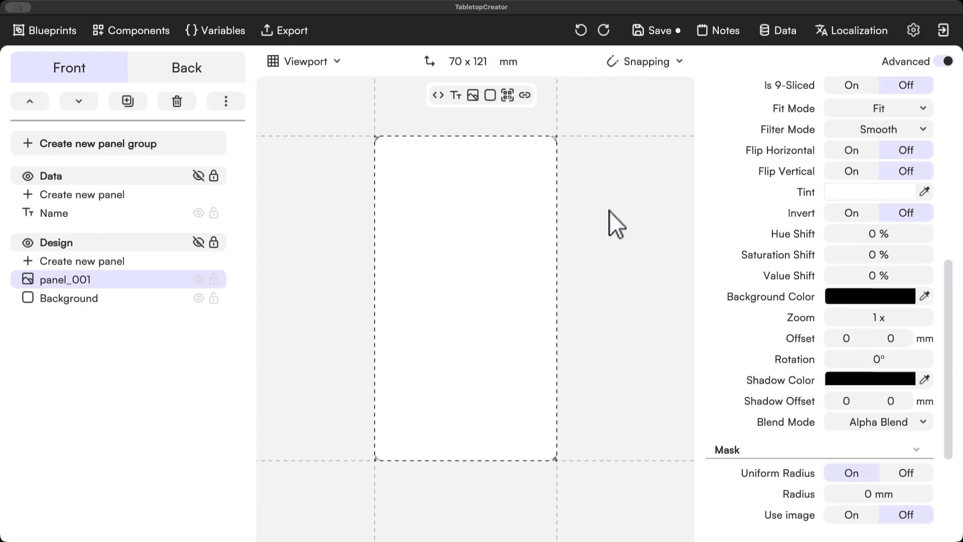
{"action": "scroll", "coordinate": [609, 212], "scroll_direction": "up", "scroll_amount": 3}
{"action": "scroll", "coordinate": [550, 286], "scroll_direction": "up", "scroll_amount": 2}
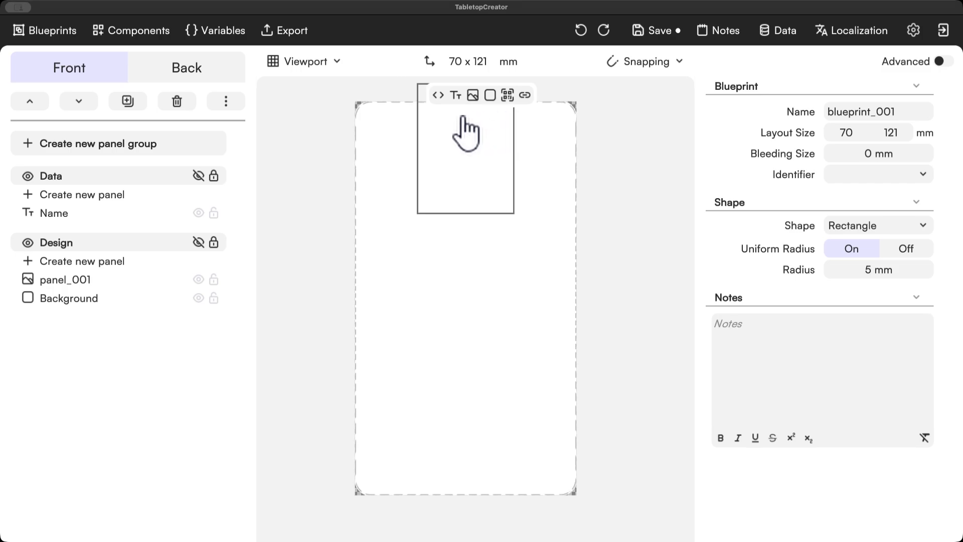
Step: Add a value panel to the Data group and select it to show its properties
{"action": "left_click", "coordinate": [437, 98]}
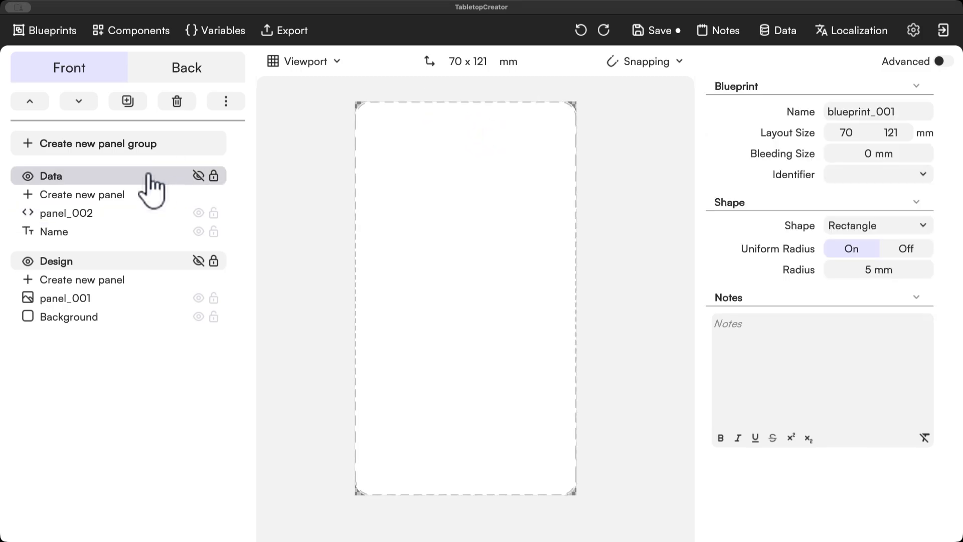
{"action": "left_click", "coordinate": [71, 215]}
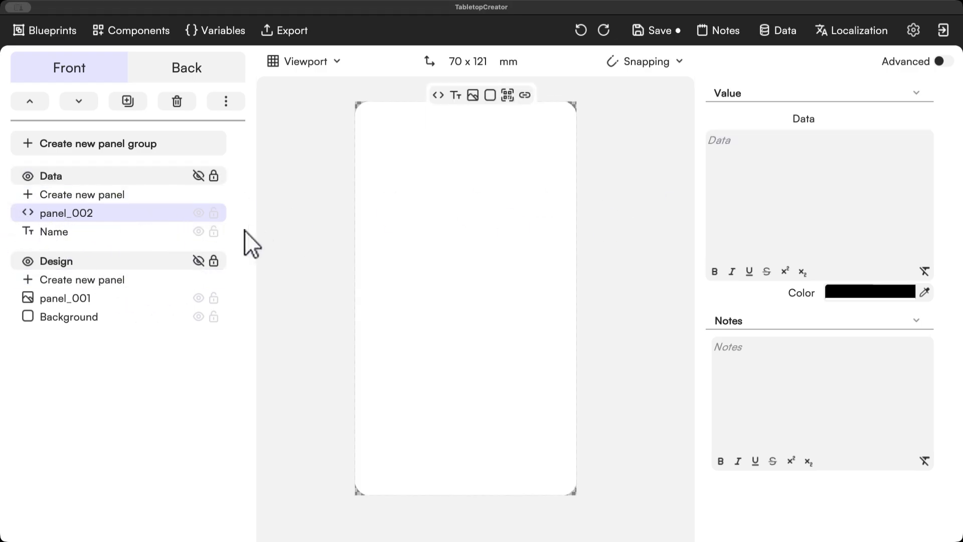
Step: Replace the value panel in the Data group with a ScanCode panel and open its data value for editing
{"action": "left_click", "coordinate": [178, 102]}
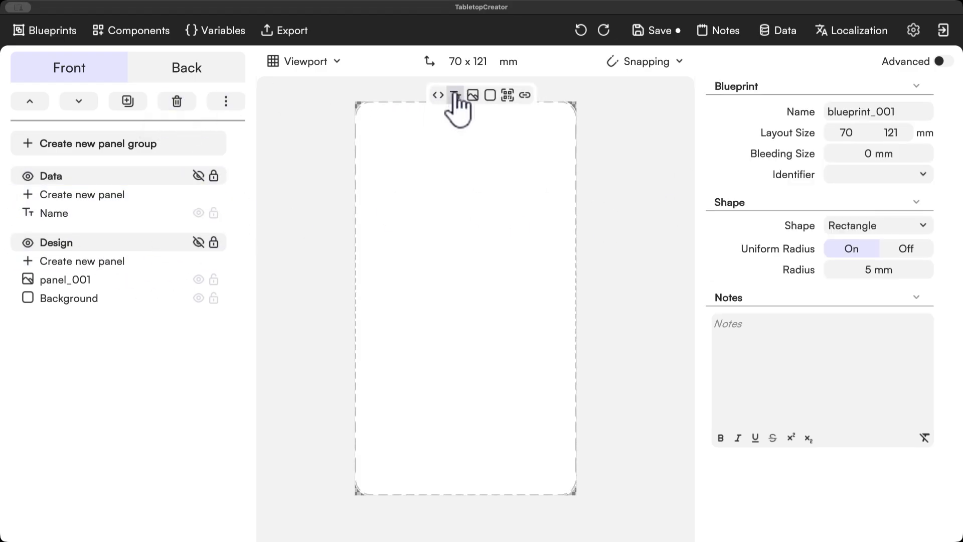
{"action": "left_click", "coordinate": [508, 95]}
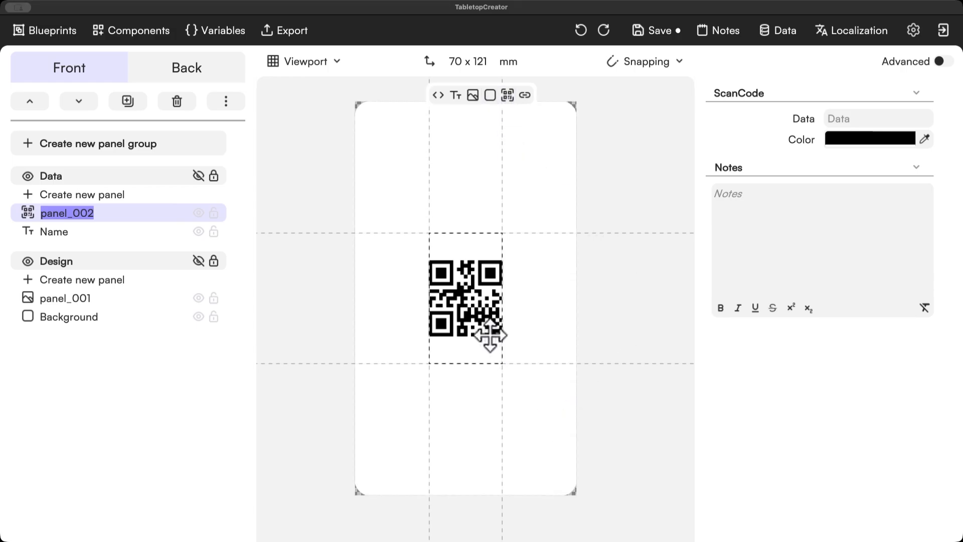
{"action": "left_click", "coordinate": [645, 206]}
{"action": "left_click", "coordinate": [497, 269]}
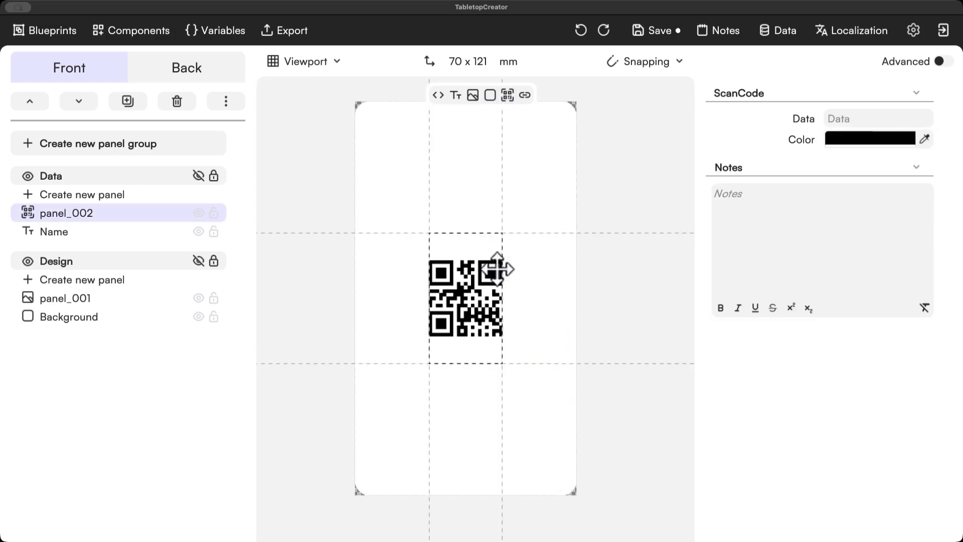
{"action": "mouse_move", "coordinate": [452, 290]}
{"action": "left_mouse_down"}
{"action": "mouse_move", "coordinate": [459, 296]}
{"action": "mouse_move", "coordinate": [451, 272]}
{"action": "mouse_move", "coordinate": [392, 306]}
{"action": "mouse_move", "coordinate": [418, 172]}
{"action": "mouse_move", "coordinate": [428, 310]}
{"action": "mouse_move", "coordinate": [357, 174]}
{"action": "mouse_move", "coordinate": [479, 301]}
{"action": "mouse_move", "coordinate": [409, 267]}
{"action": "mouse_move", "coordinate": [446, 307]}
{"action": "mouse_move", "coordinate": [447, 293]}
{"action": "mouse_move", "coordinate": [428, 277]}
{"action": "mouse_move", "coordinate": [452, 296]}
{"action": "left_mouse_up"}
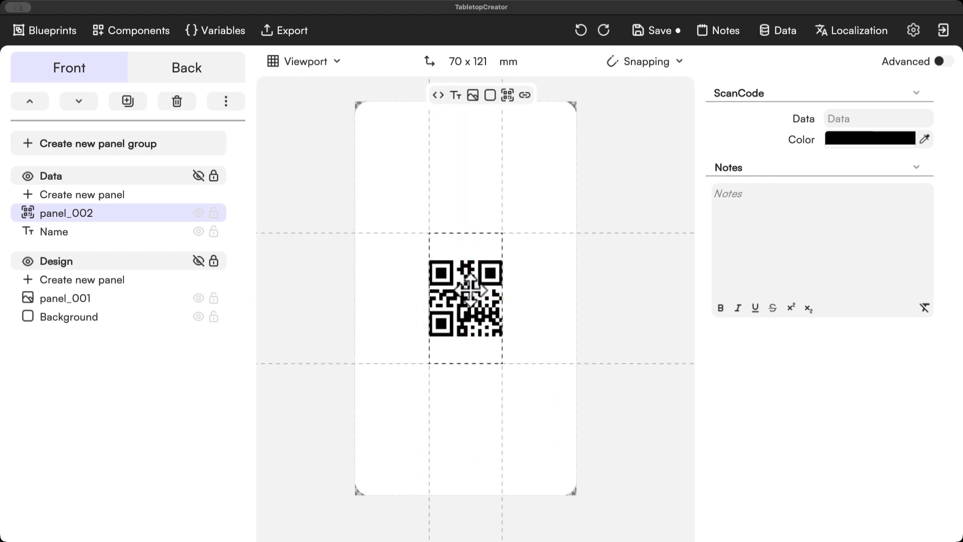
{"action": "left_click", "coordinate": [852, 119]}
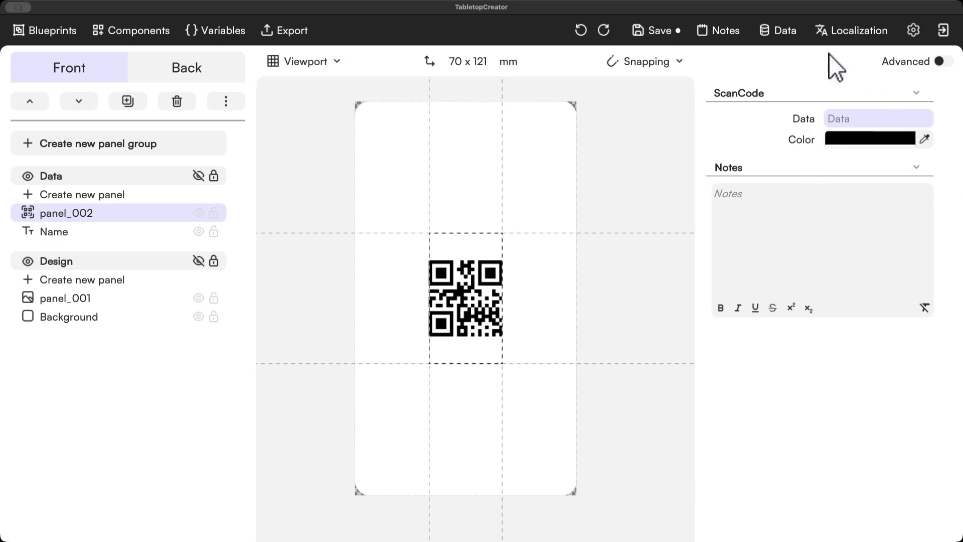
{"action": "mouse_move", "coordinate": [662, 242]}
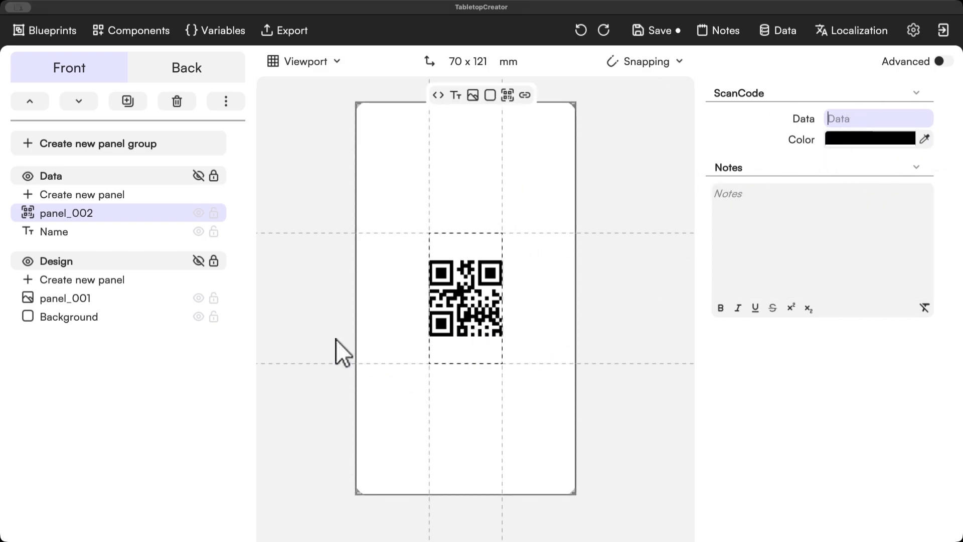
Step: Replace the ScanCode panel with a linked panel in the Data group and show the panels it can link to
{"action": "left_click", "coordinate": [177, 102]}
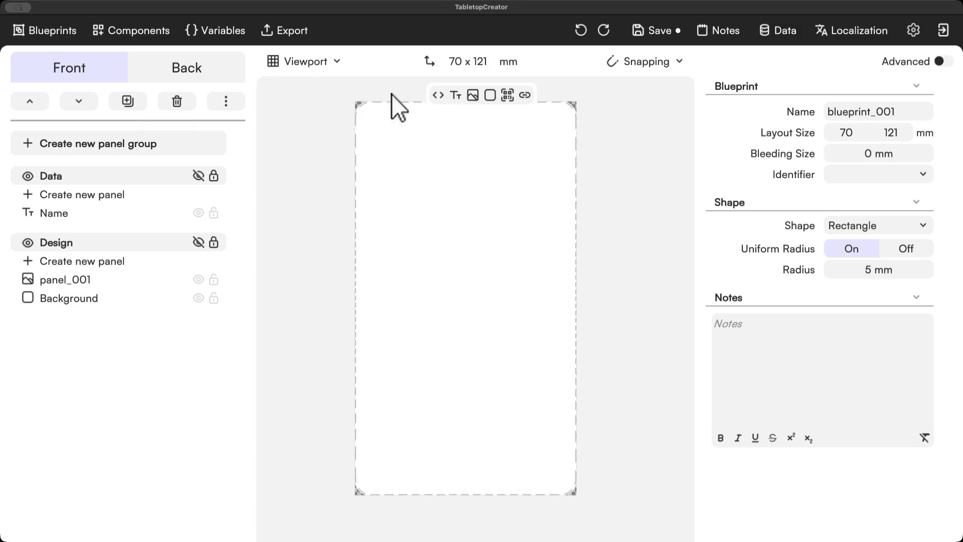
{"action": "left_click", "coordinate": [525, 95]}
{"action": "double_click", "coordinate": [56, 213]}
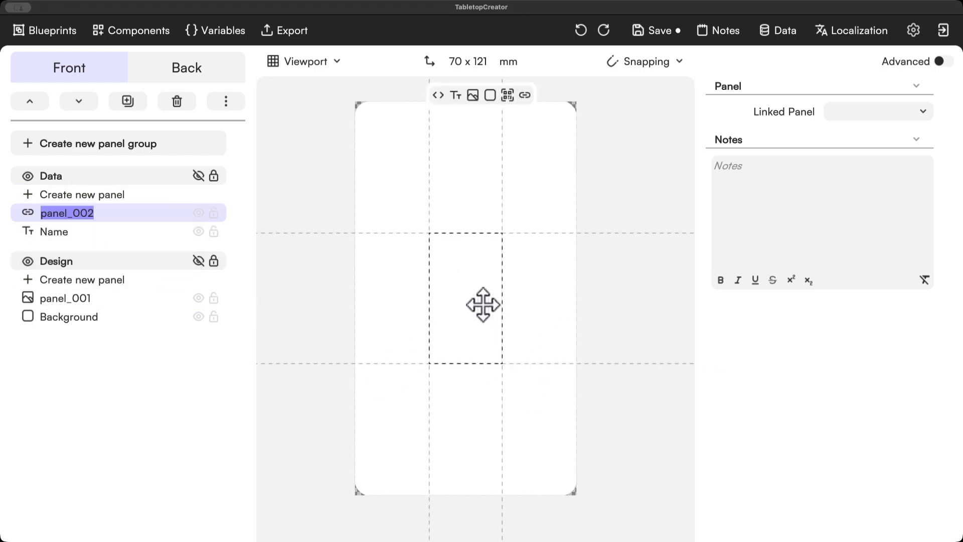
{"action": "left_click", "coordinate": [869, 113]}
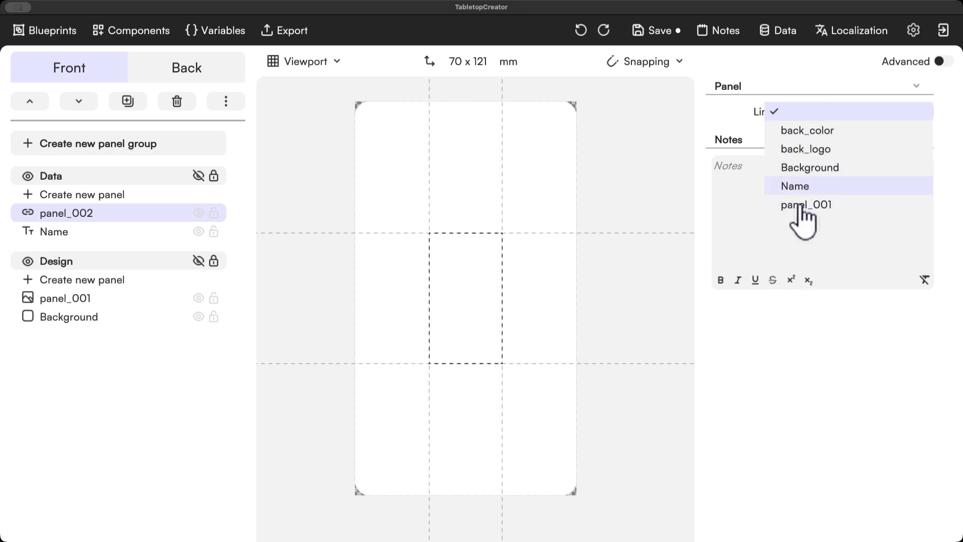
{"action": "left_click", "coordinate": [751, 120]}
{"action": "left_click", "coordinate": [844, 115]}
{"action": "left_click", "coordinate": [733, 104]}
{"action": "left_click", "coordinate": [829, 113]}
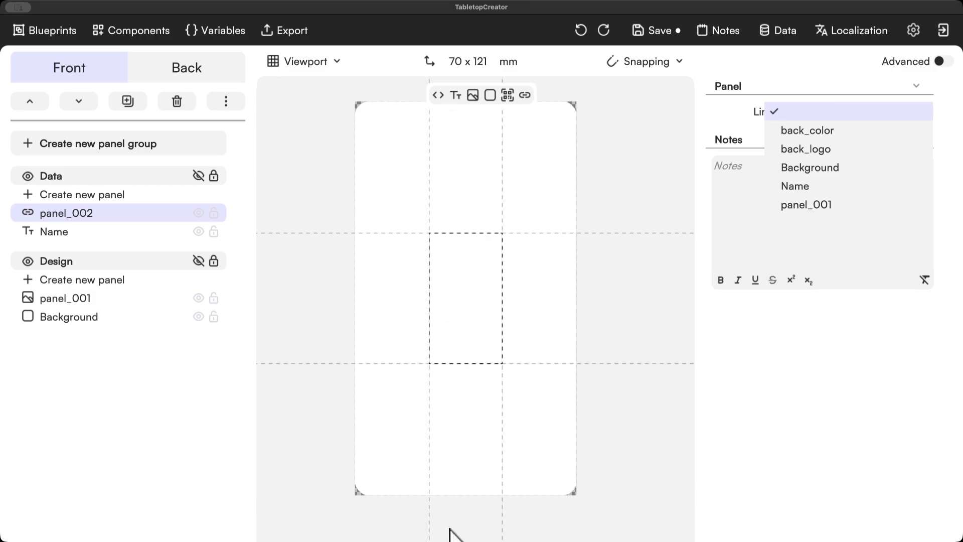
Step: Set the text color of the Name panel to black
{"action": "left_click", "coordinate": [453, 131]}
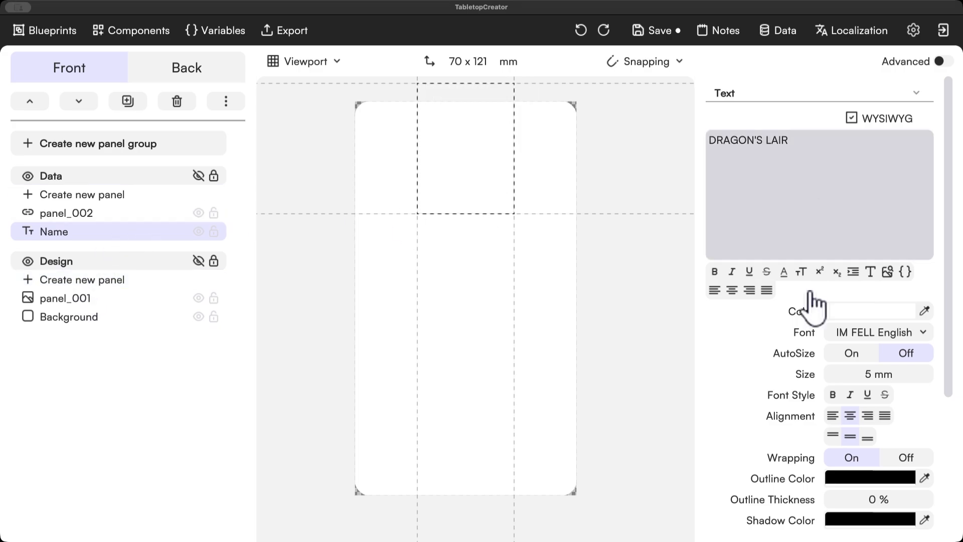
{"action": "left_click", "coordinate": [881, 314]}
{"action": "left_click_drag", "start_coordinate": [709, 279], "coordinate": [518, 458]}
{"action": "left_click", "coordinate": [554, 128]}
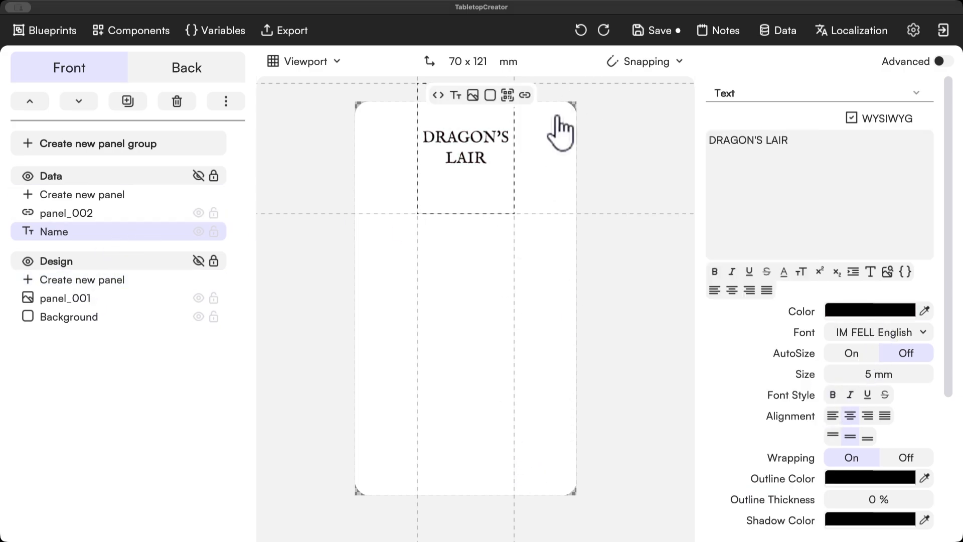
Step: Link panel_002 to the Name panel, then widen it and place it at the card's lower edge
{"action": "left_click", "coordinate": [65, 214]}
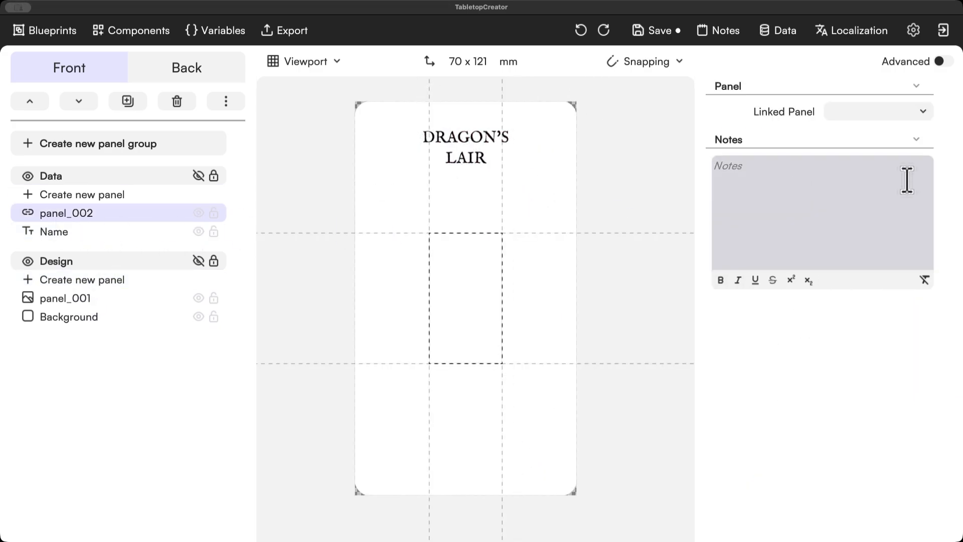
{"action": "left_click", "coordinate": [845, 113]}
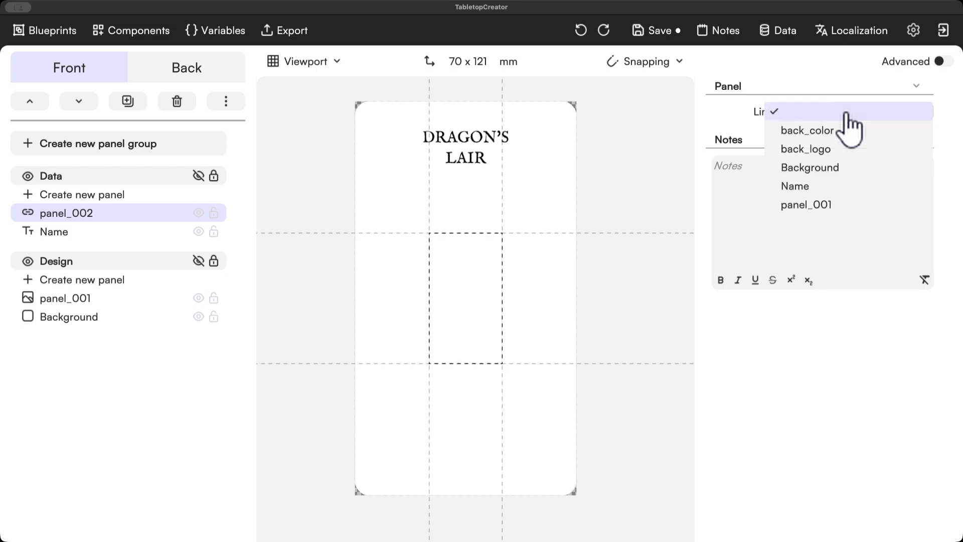
{"action": "left_click", "coordinate": [808, 185]}
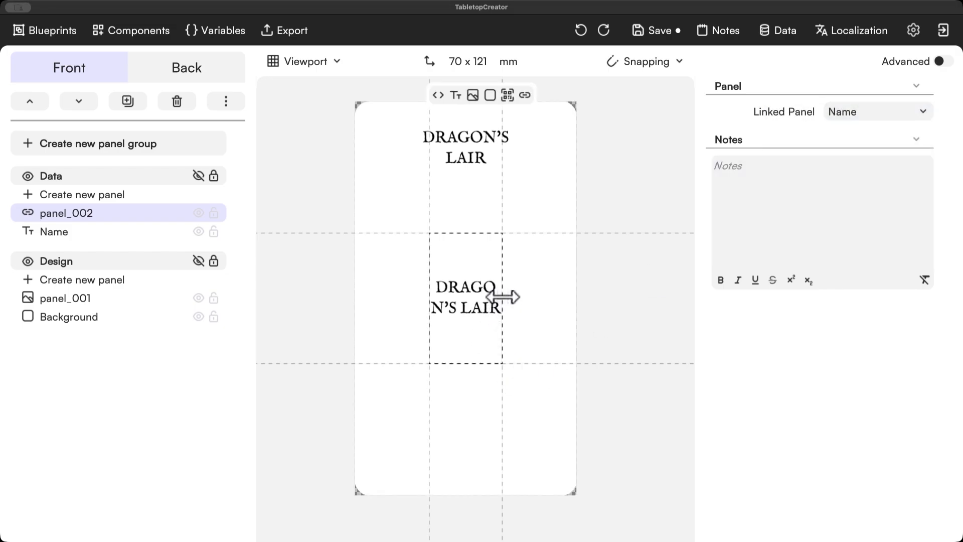
{"action": "left_click_drag", "start_coordinate": [503, 297], "coordinate": [466, 423]}
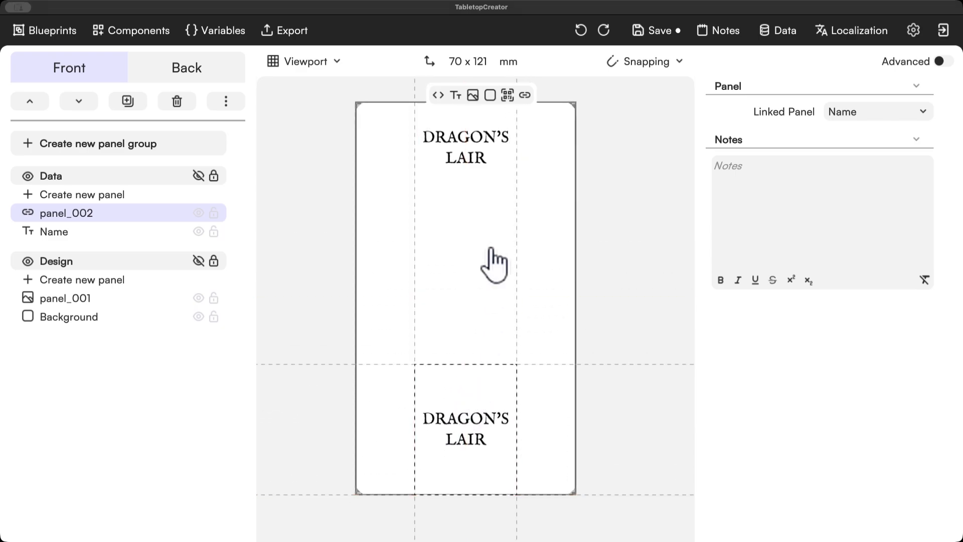
{"action": "left_click", "coordinate": [494, 265]}
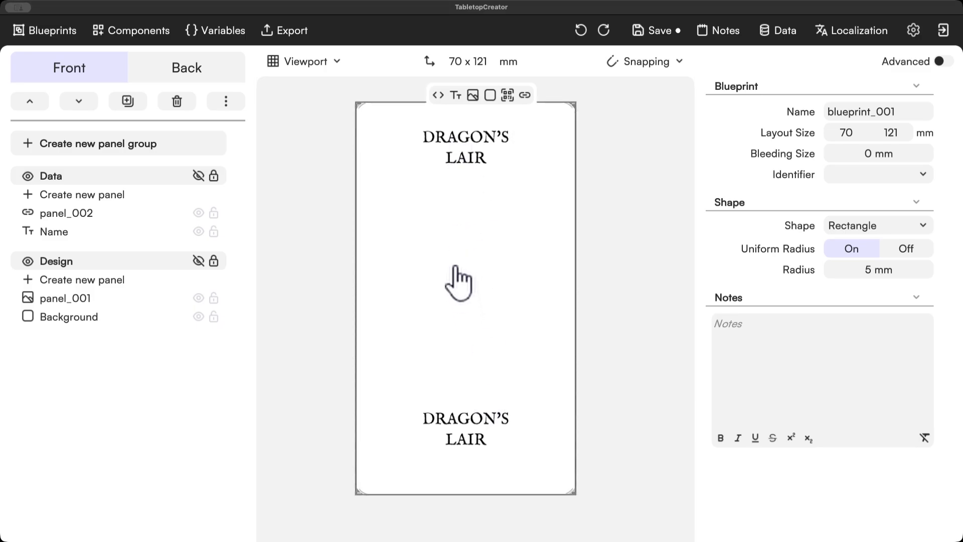
Step: Set the text color of the Name panel to red
{"action": "left_click", "coordinate": [83, 233]}
{"action": "left_click", "coordinate": [817, 155]}
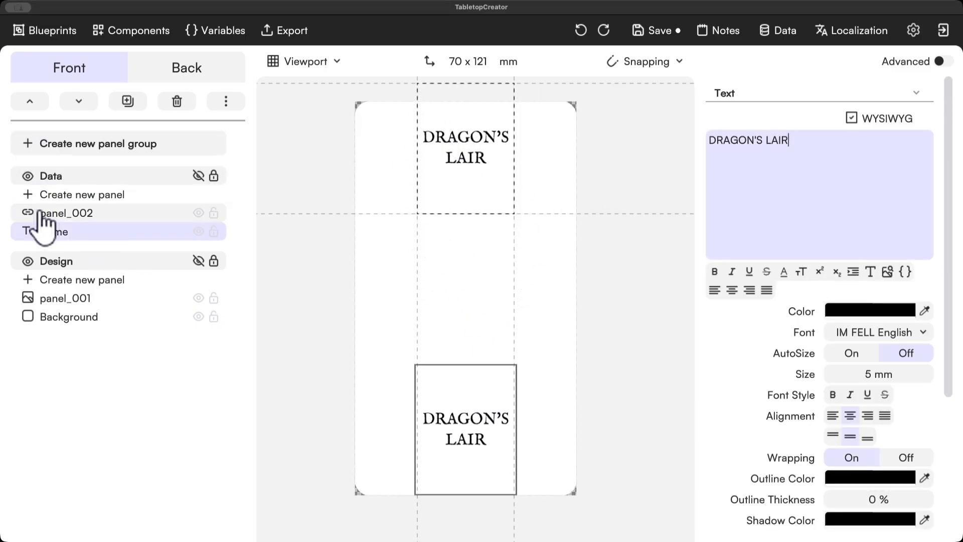
{"action": "left_click_drag", "start_coordinate": [788, 150], "coordinate": [567, 136]}
{"action": "left_click", "coordinate": [898, 311]}
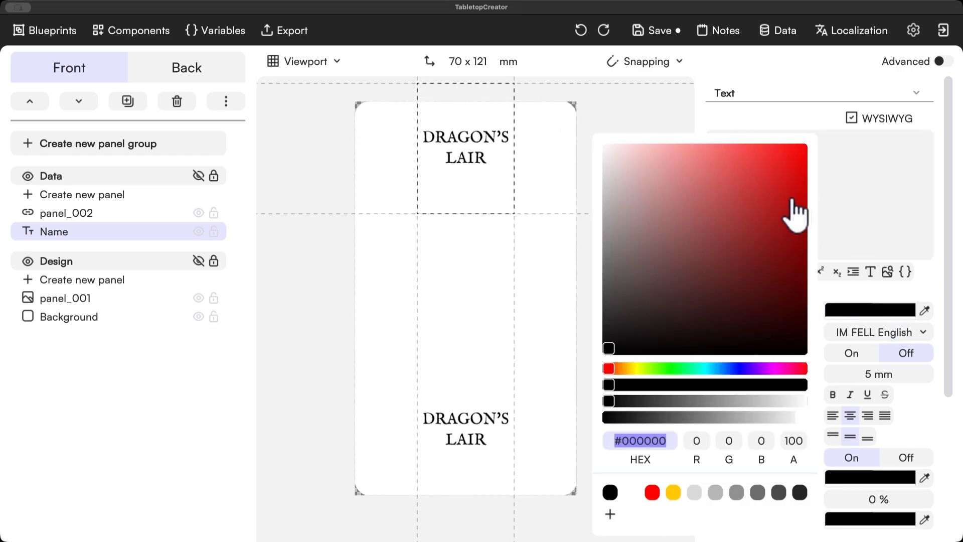
{"action": "left_click_drag", "start_coordinate": [795, 212], "coordinate": [947, 53]}
{"action": "left_click", "coordinate": [596, 108]}
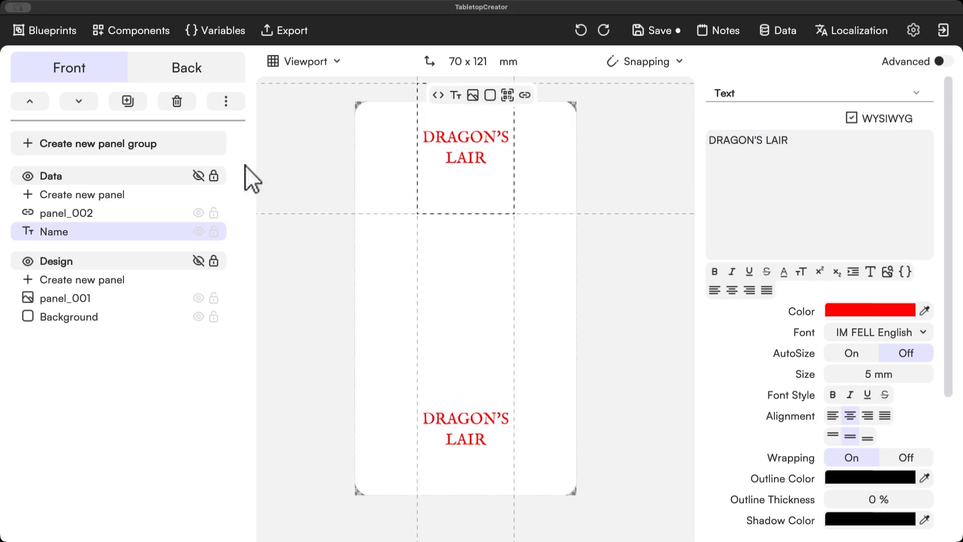
Step: Switch between the back and front of the card to examine each side's panels and design
{"action": "left_click", "coordinate": [210, 69]}
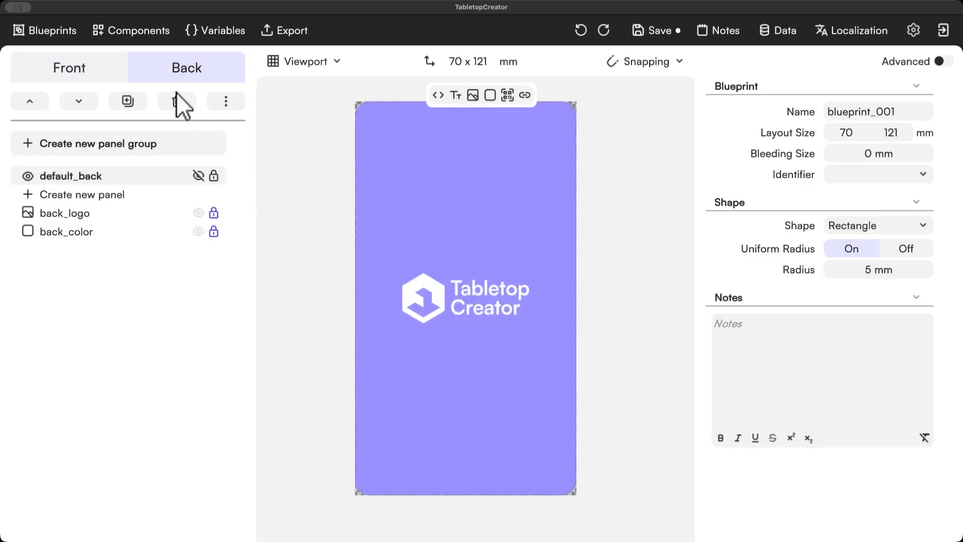
{"action": "left_click", "coordinate": [83, 75]}
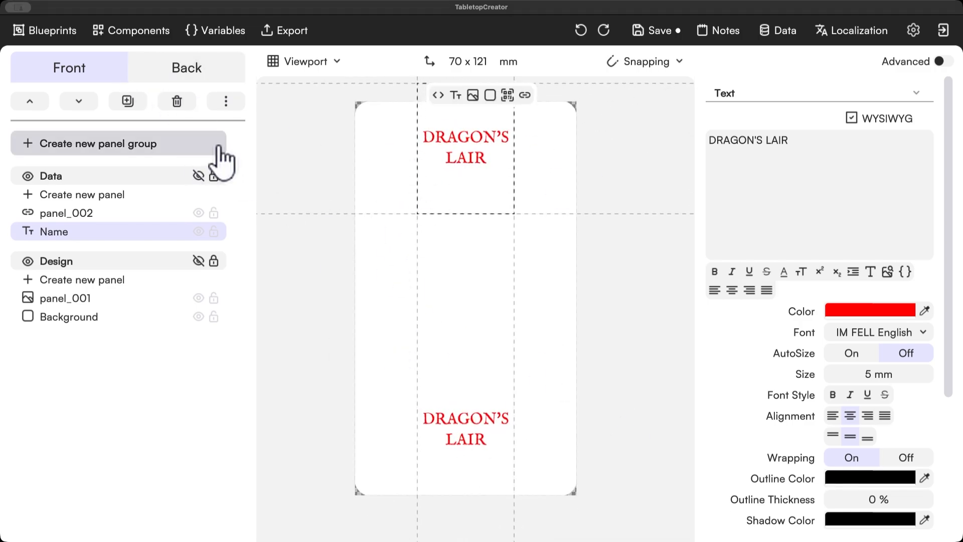
{"action": "left_click", "coordinate": [206, 66]}
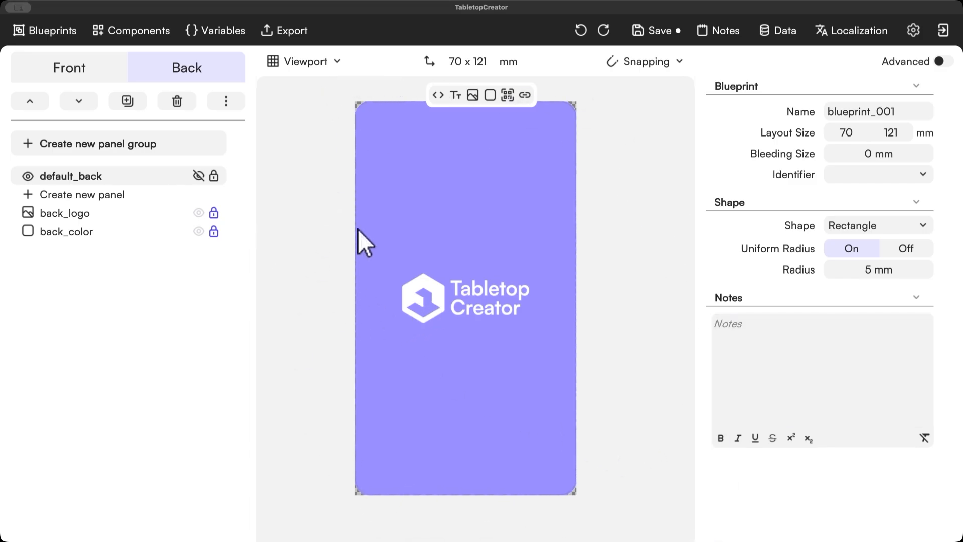
{"action": "left_click", "coordinate": [83, 73]}
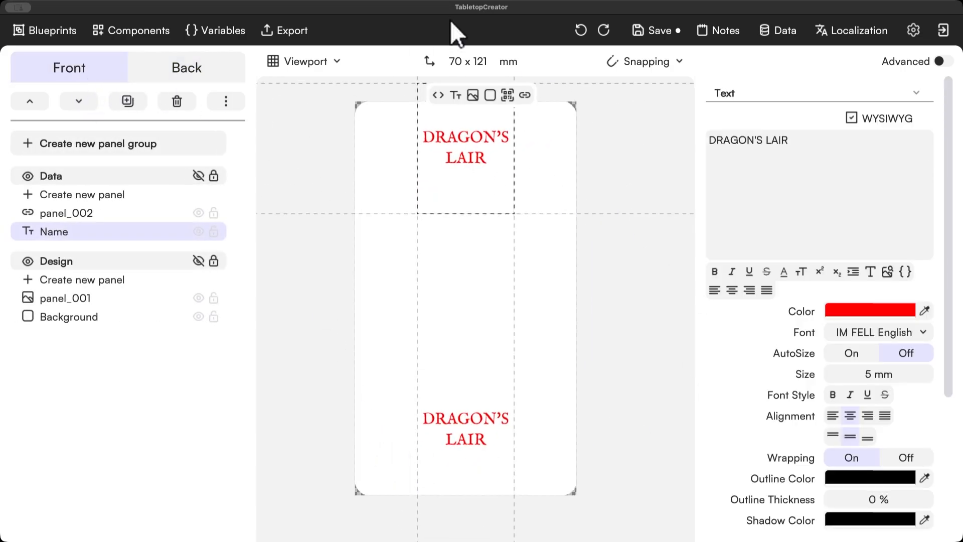
Step: Hide the full-card image panel panel_001 and set the Background panel's color to white
{"action": "left_click", "coordinate": [648, 442]}
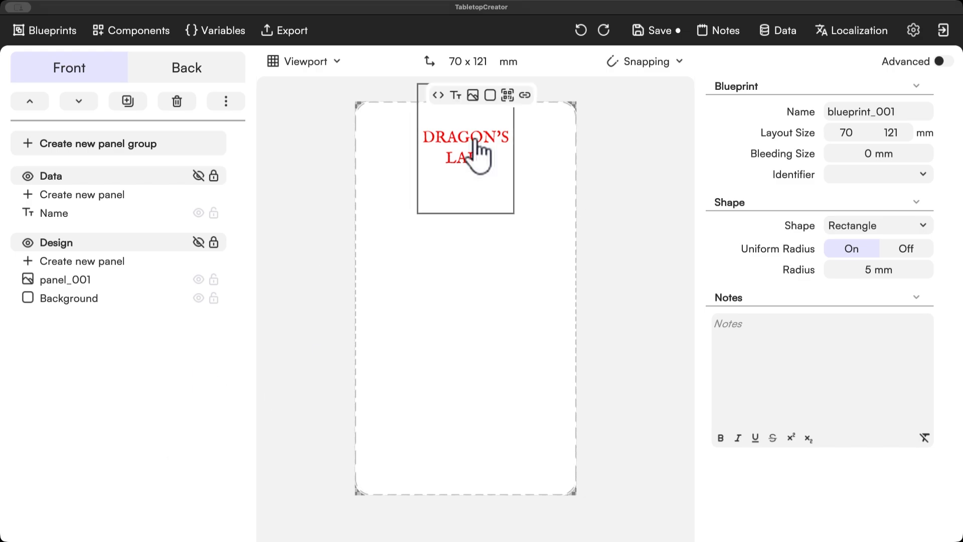
{"action": "left_click", "coordinate": [472, 143]}
{"action": "left_click", "coordinate": [301, 241]}
{"action": "left_click", "coordinate": [151, 298]}
{"action": "left_click", "coordinate": [198, 279]}
{"action": "left_click", "coordinate": [297, 90]}
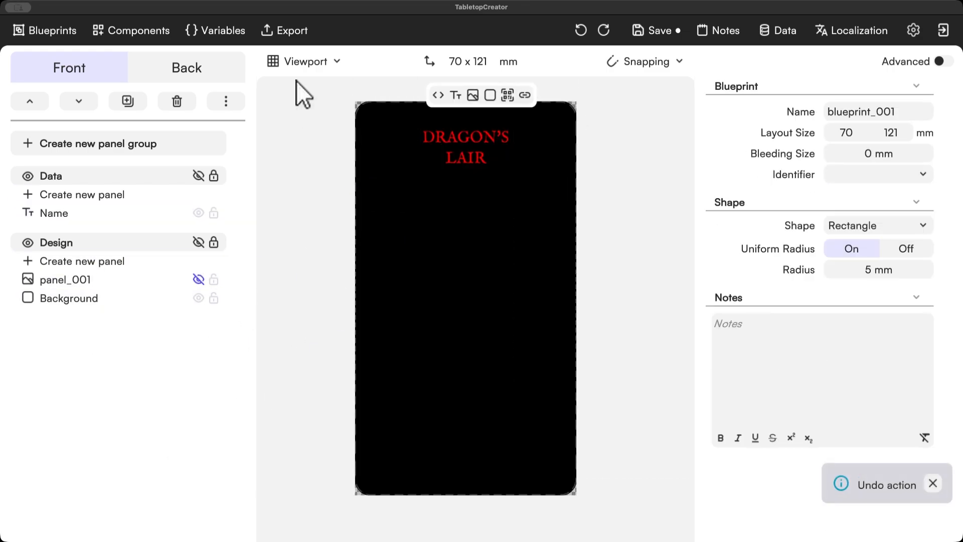
{"action": "left_click", "coordinate": [405, 235]}
{"action": "left_click", "coordinate": [870, 138]}
Step: Add a black rectangle panel to the Design group, fit it behind the name at the card's upper edge, and raise the name onto it
{"action": "left_click", "coordinate": [83, 260]}
{"action": "left_click_drag", "start_coordinate": [466, 298], "coordinate": [465, 168]}
{"action": "left_click_drag", "start_coordinate": [485, 233], "coordinate": [486, 164]}
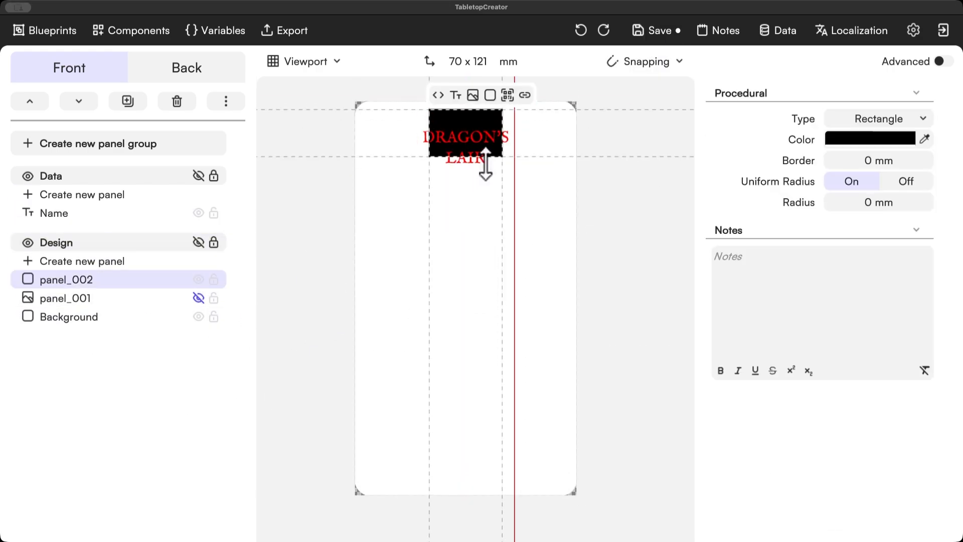
{"action": "left_click_drag", "start_coordinate": [427, 129], "coordinate": [399, 129]}
{"action": "left_click_drag", "start_coordinate": [503, 129], "coordinate": [529, 129]}
{"action": "left_click_drag", "start_coordinate": [470, 126], "coordinate": [470, 111]}
{"action": "left_click", "coordinate": [385, 362]}
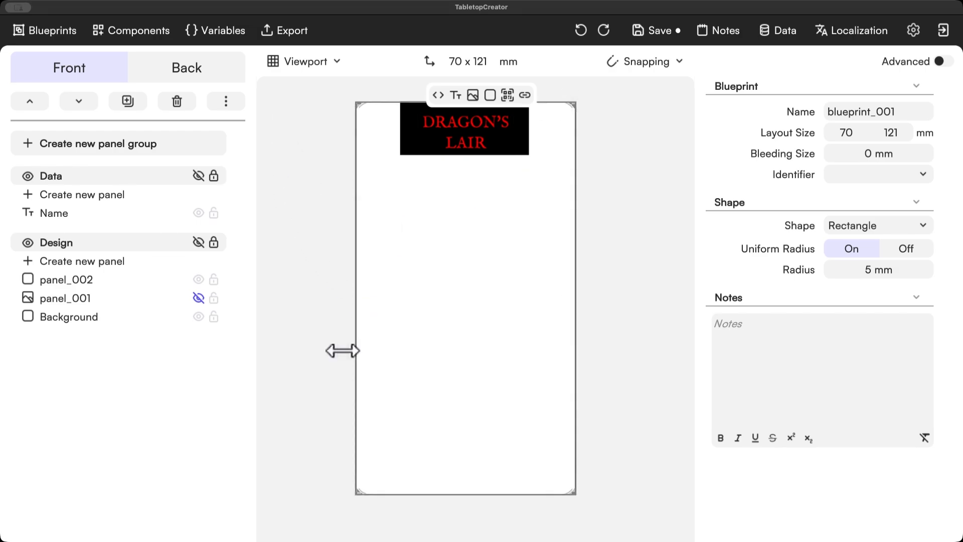
Step: Show the viewport grid over the card with 5 sections in X and 5 in Y
{"action": "left_click", "coordinate": [315, 62]}
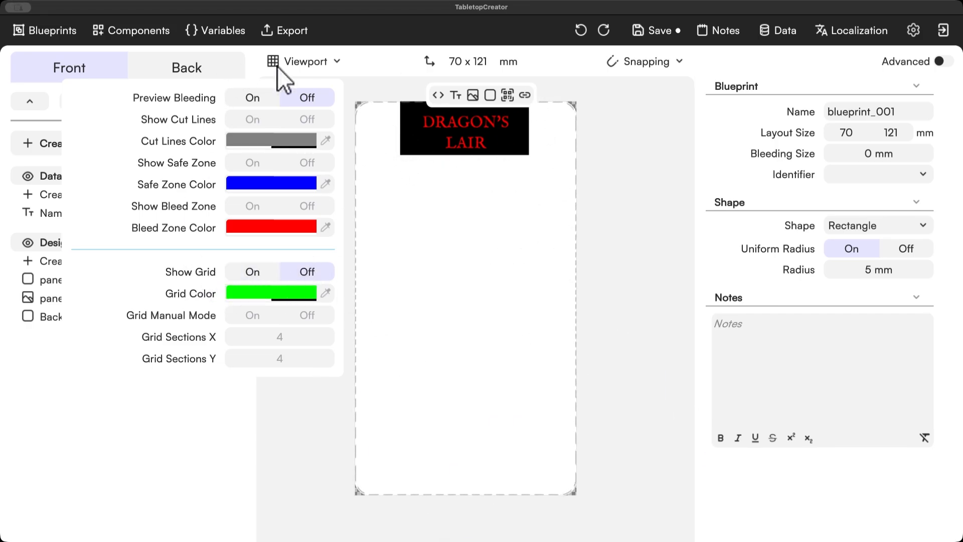
{"action": "left_click", "coordinate": [310, 65]}
{"action": "left_click", "coordinate": [256, 271]}
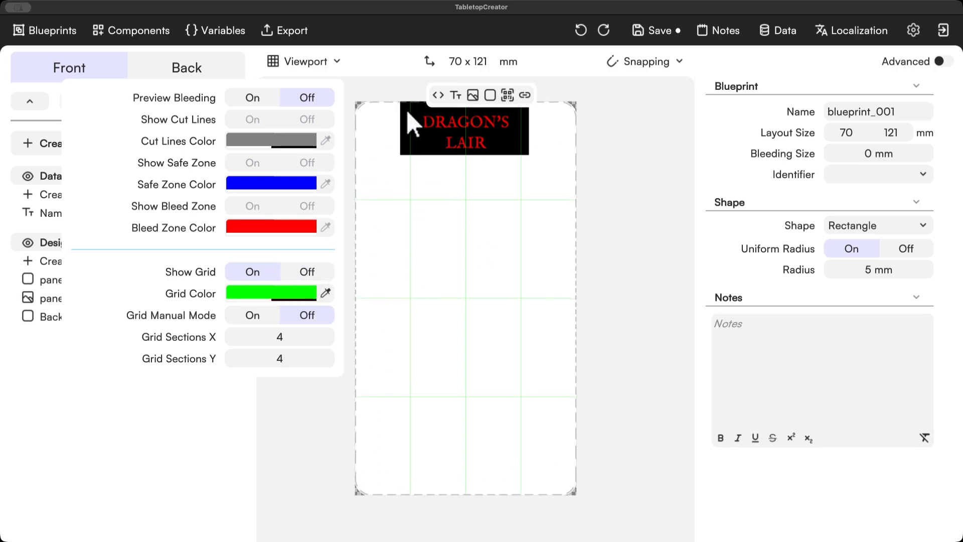
{"action": "left_click", "coordinate": [301, 336]}
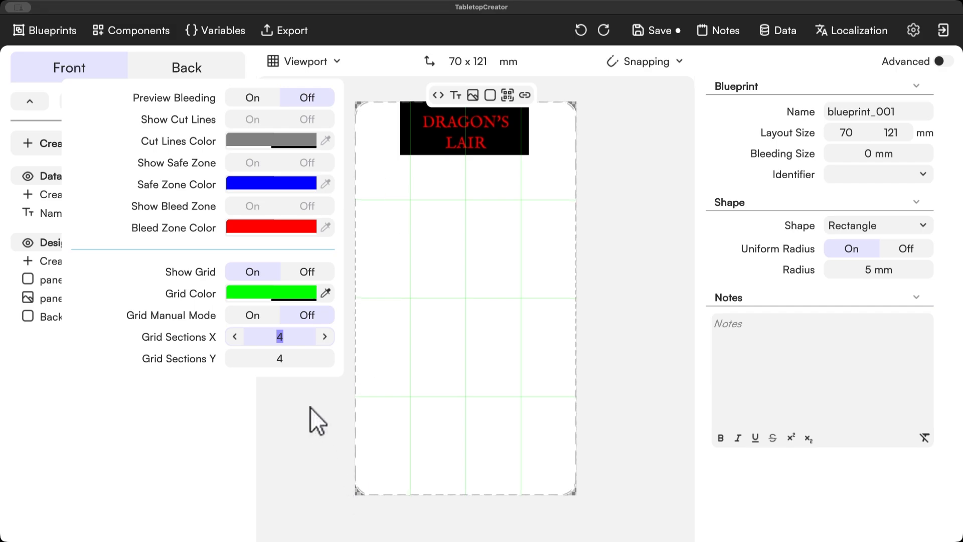
{"action": "left_click", "coordinate": [323, 336]}
{"action": "left_click", "coordinate": [325, 358]}
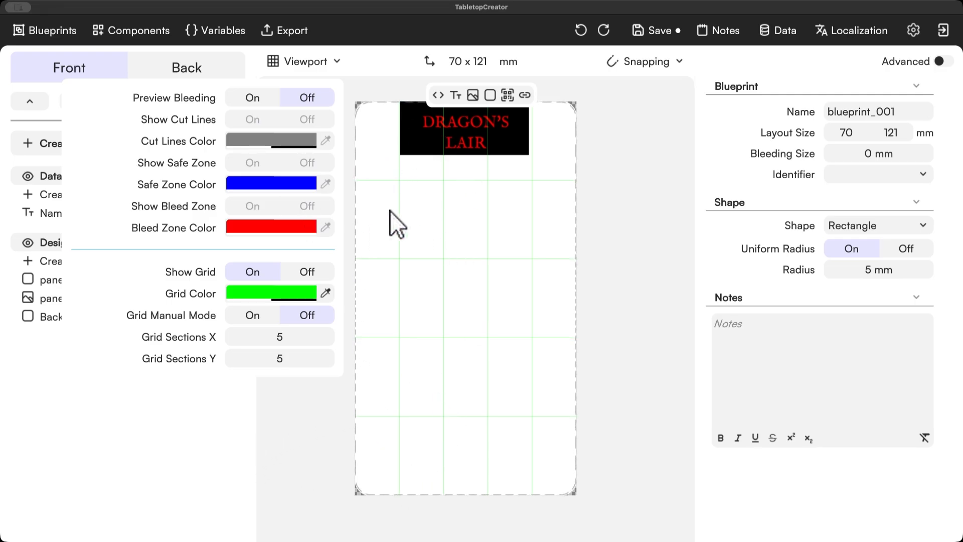
{"action": "left_click", "coordinate": [325, 64]}
{"action": "left_click", "coordinate": [603, 312]}
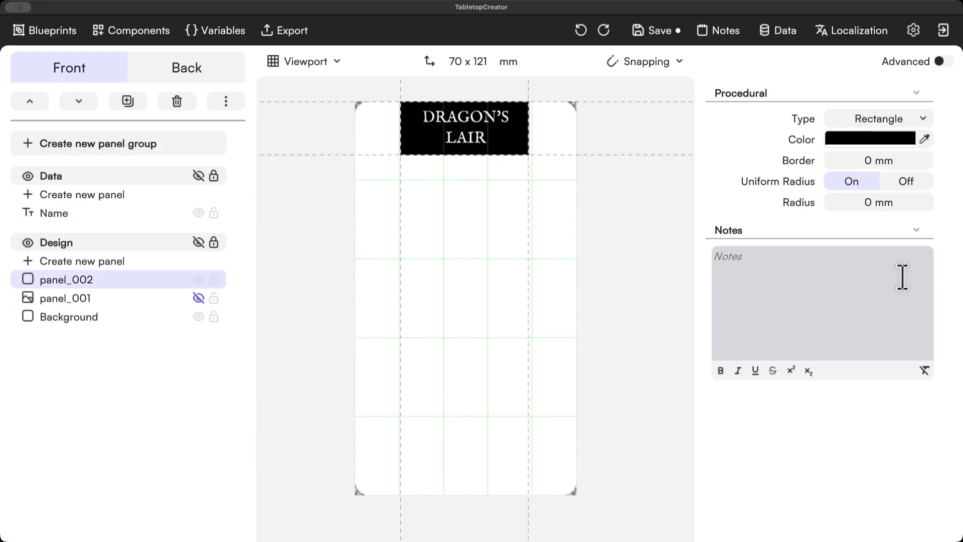
Step: Round only the lower corners of the black rectangle behind the name, and rename the Design panels "name frame" and "Image"
{"action": "left_click", "coordinate": [905, 182]}
{"action": "left_click", "coordinate": [925, 242]}
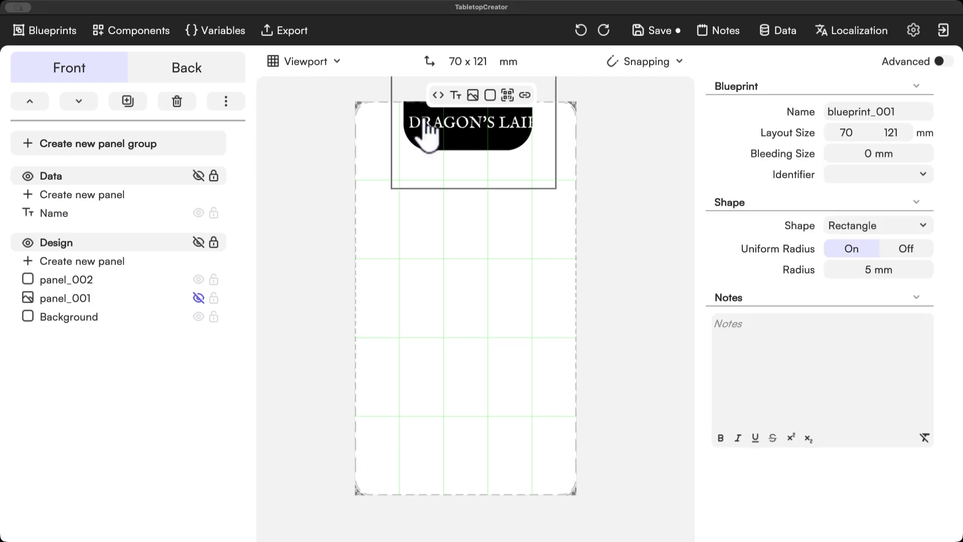
{"action": "left_click", "coordinate": [10, 296]}
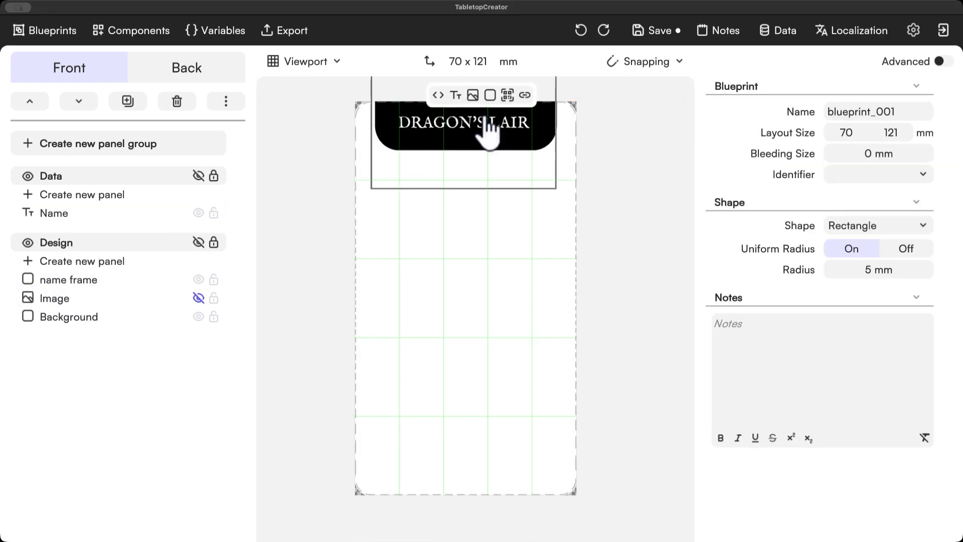
Step: Move the Card frame panel down across the name lettering on the card front and set its color to red #FF0000
{"action": "left_click", "coordinate": [489, 133]}
{"action": "left_click", "coordinate": [254, 294]}
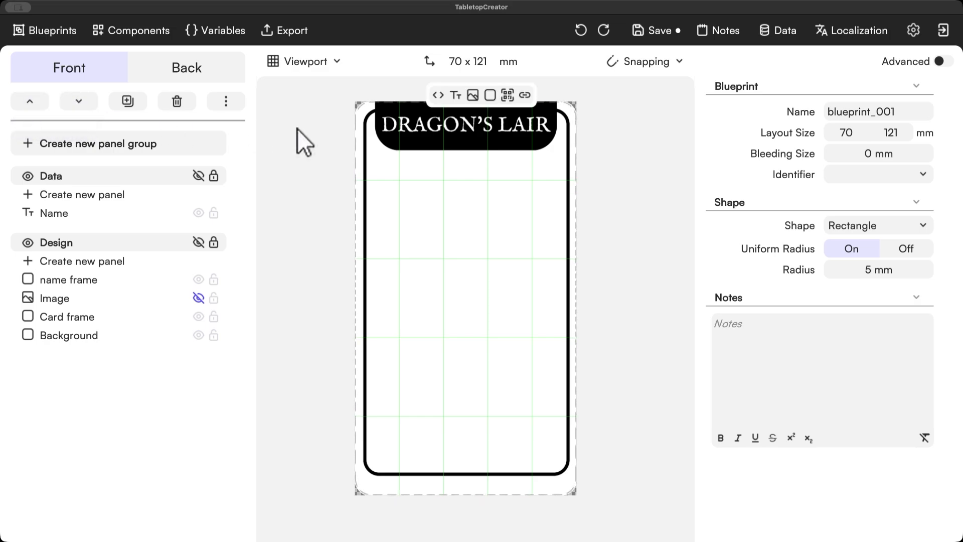
{"action": "left_click", "coordinate": [571, 130]}
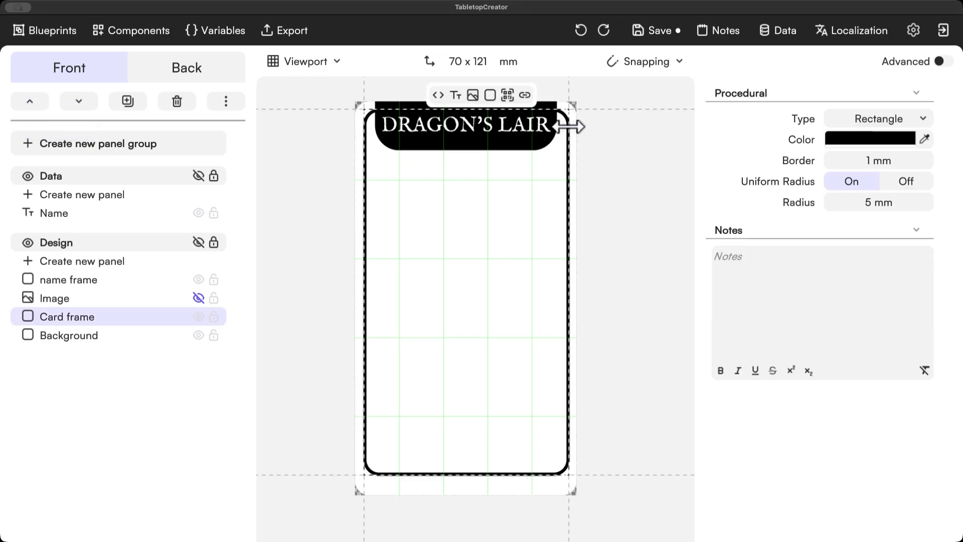
{"action": "left_click_drag", "start_coordinate": [571, 126], "coordinate": [571, 140]}
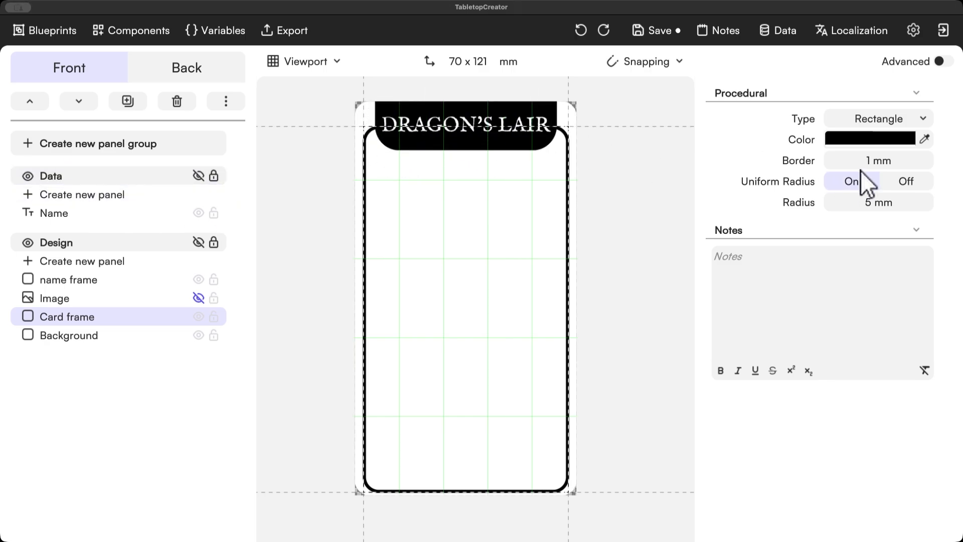
{"action": "left_click", "coordinate": [846, 141]}
{"action": "left_click_drag", "start_coordinate": [789, 200], "coordinate": [901, 91]}
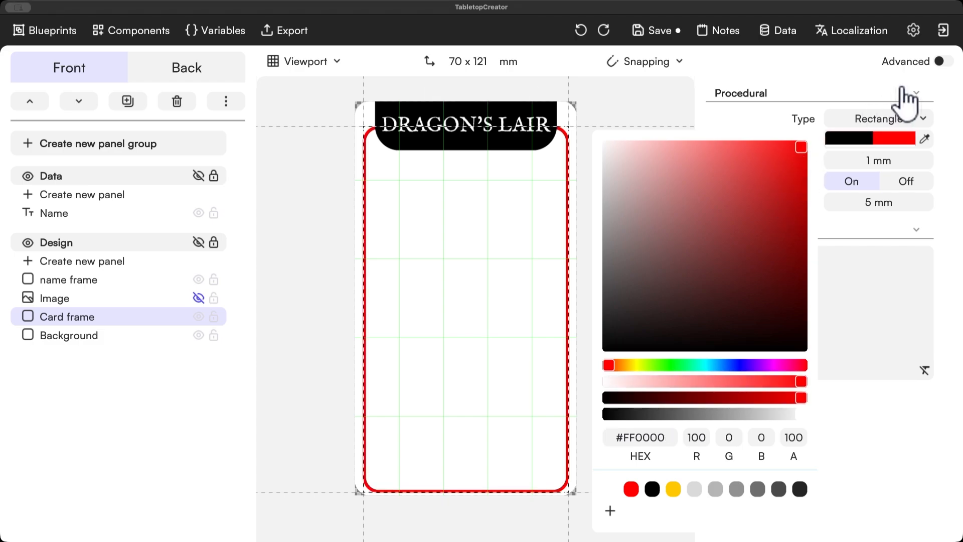
{"action": "left_click", "coordinate": [612, 125]}
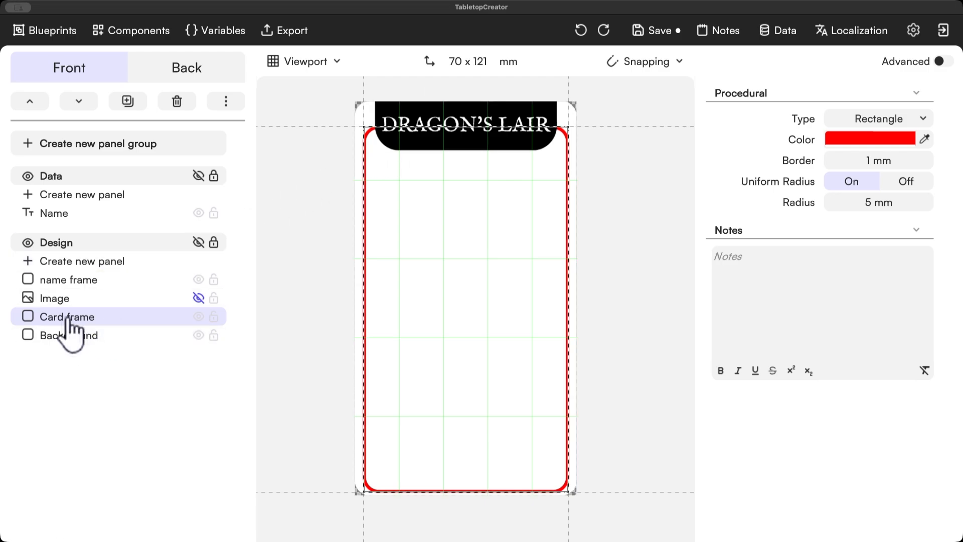
Step: Raise the Card frame panel to the front of the Design group, above the name frame
{"action": "left_click", "coordinate": [41, 103]}
{"action": "left_click", "coordinate": [41, 103]}
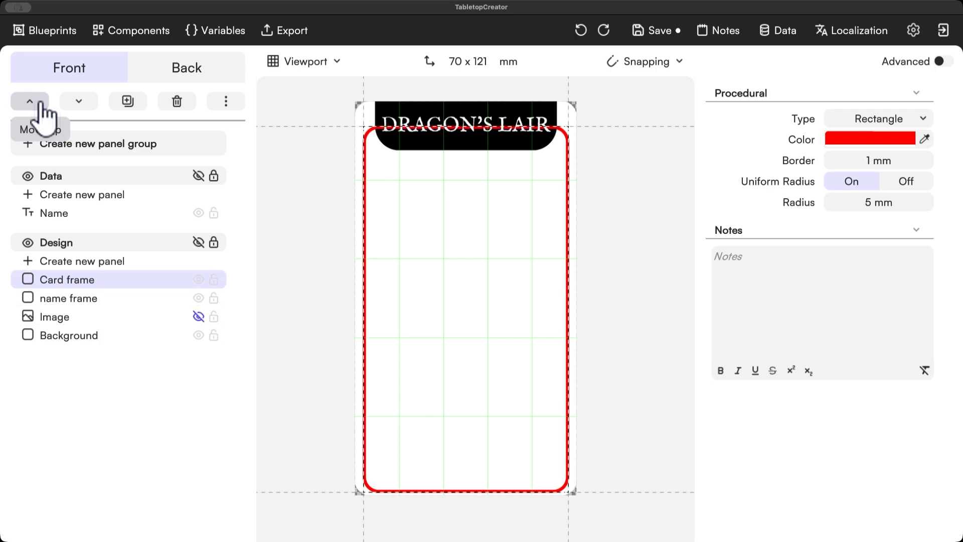
{"action": "left_click", "coordinate": [323, 144]}
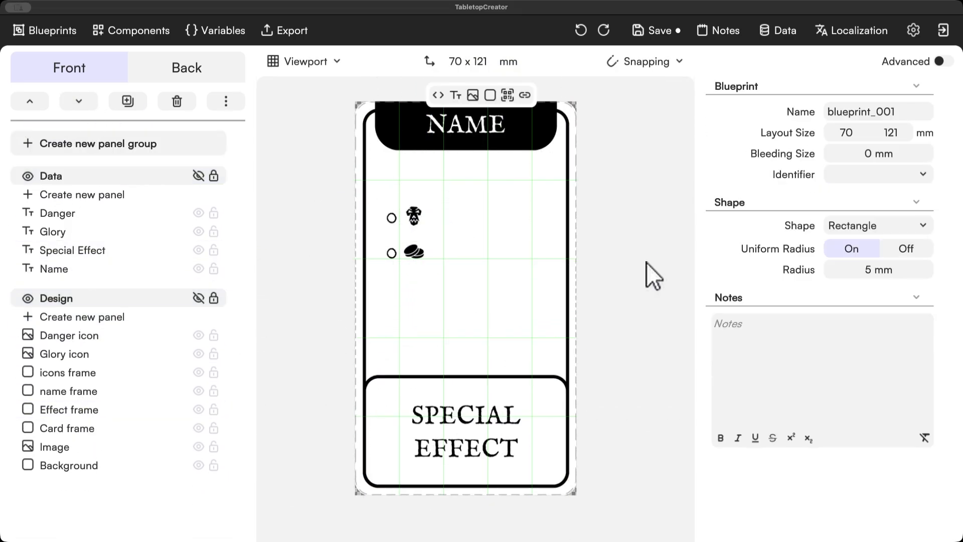
Step: Copy the Card frame panel from the front design and paste it onto the card's back
{"action": "left_click", "coordinate": [228, 73]}
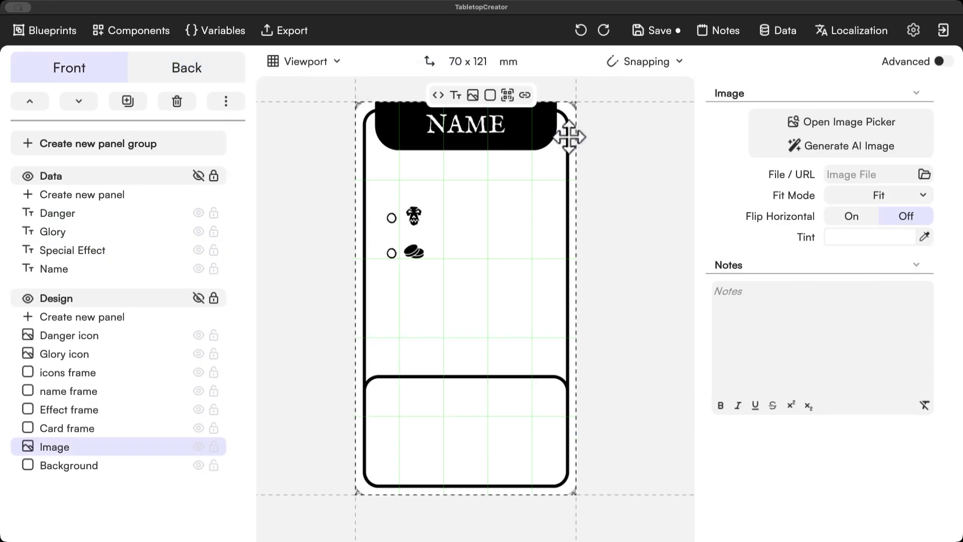
{"action": "left_click", "coordinate": [67, 428]}
{"action": "left_click", "coordinate": [68, 391]}
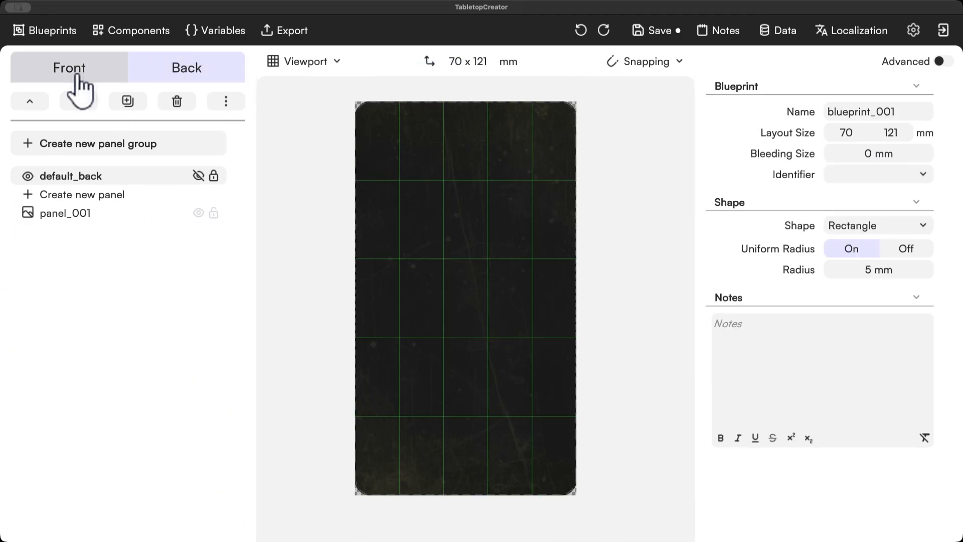
{"action": "key", "text": "ctrl+v"}
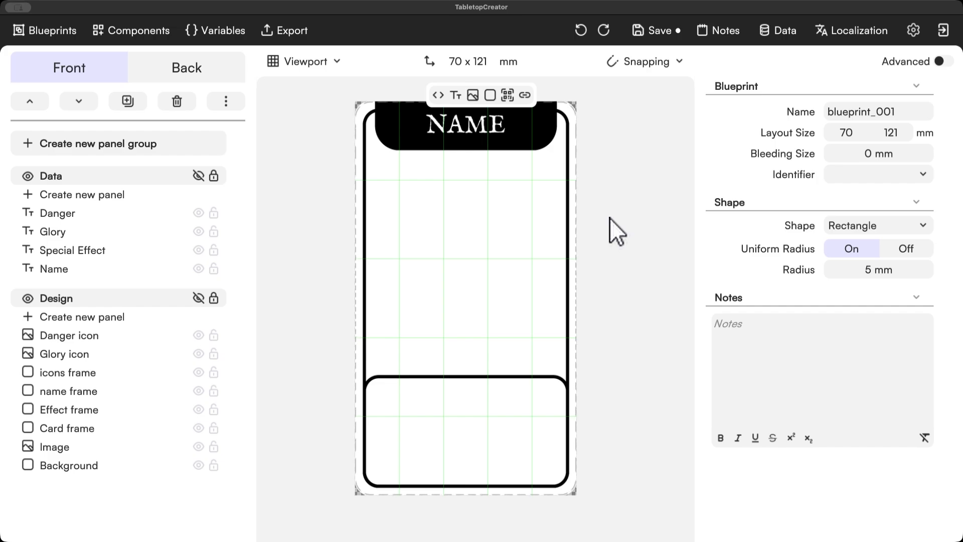
Step: Compare the back design, with its Icon and Card frame back panels, against the front design of the card
{"action": "left_click", "coordinate": [177, 76]}
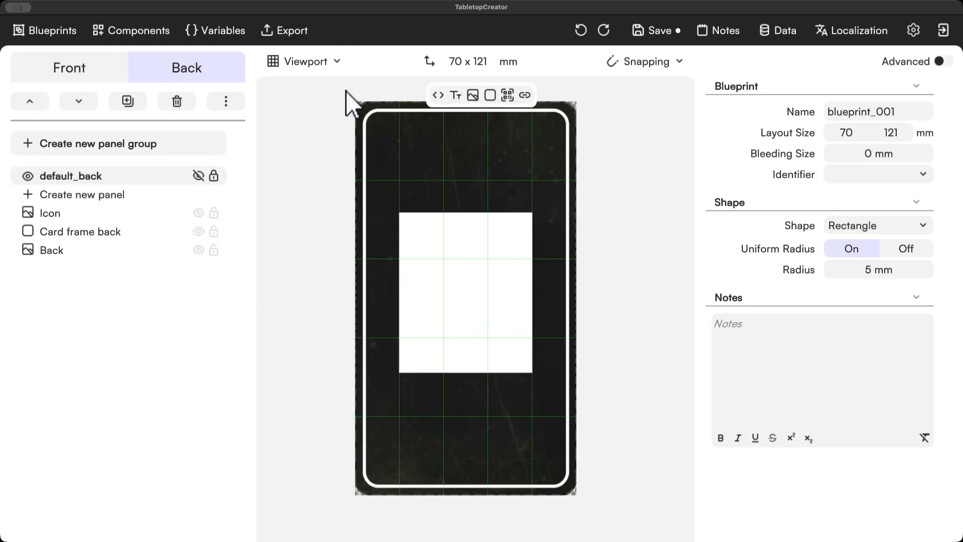
{"action": "left_click", "coordinate": [37, 81]}
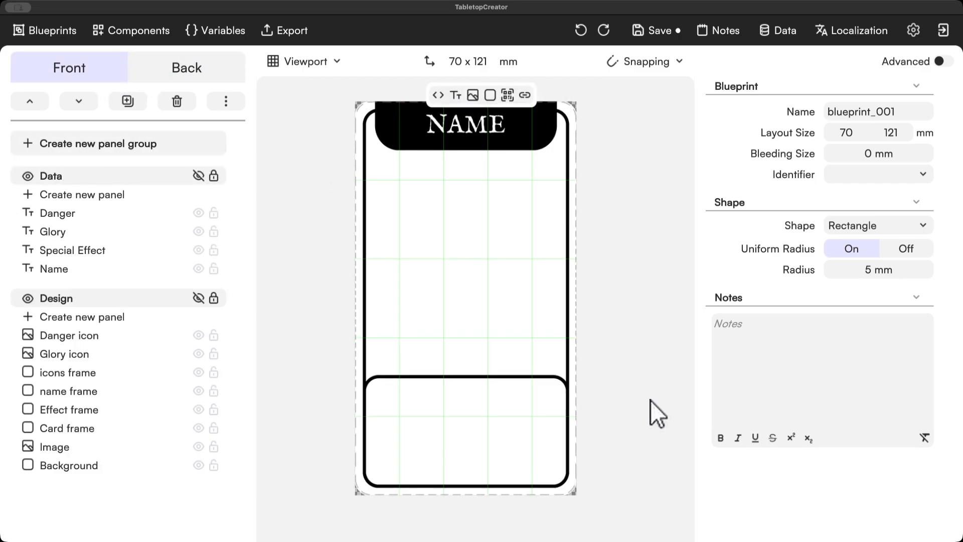
{"action": "left_click", "coordinate": [166, 77]}
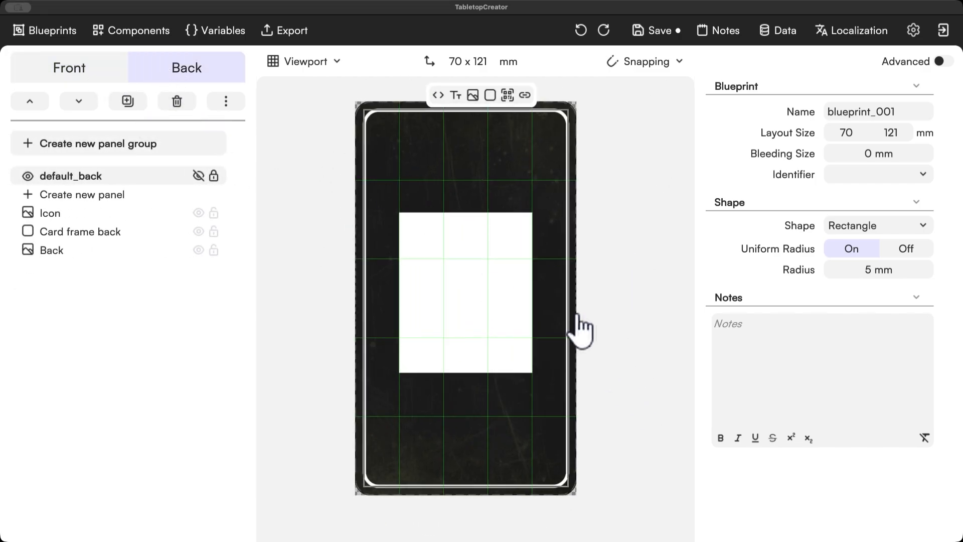
{"action": "left_click", "coordinate": [70, 85]}
{"action": "left_click_drag", "start_coordinate": [355, 150], "coordinate": [349, 251]}
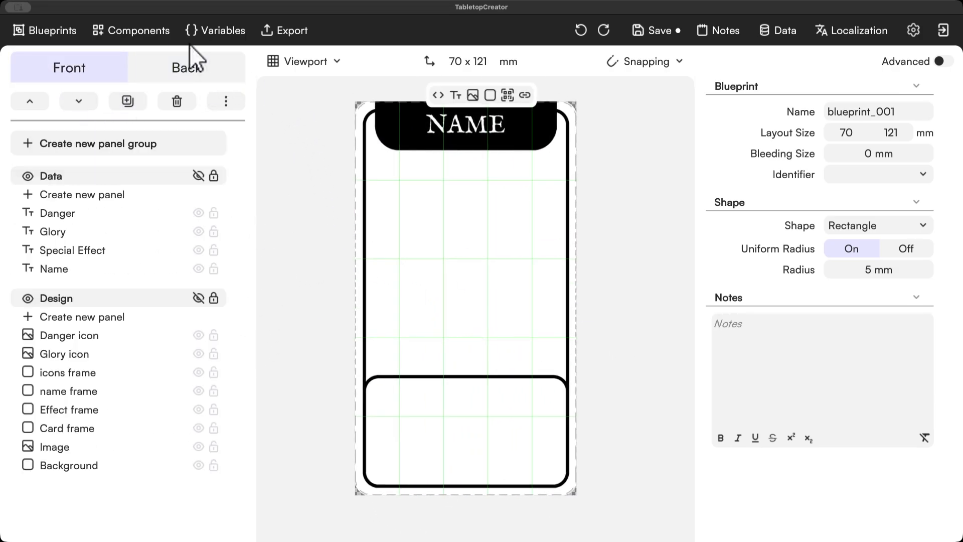
Step: Look through the Aethor component sets, including Allies, Heroes, Dungeons and Relics
{"action": "left_click", "coordinate": [149, 39]}
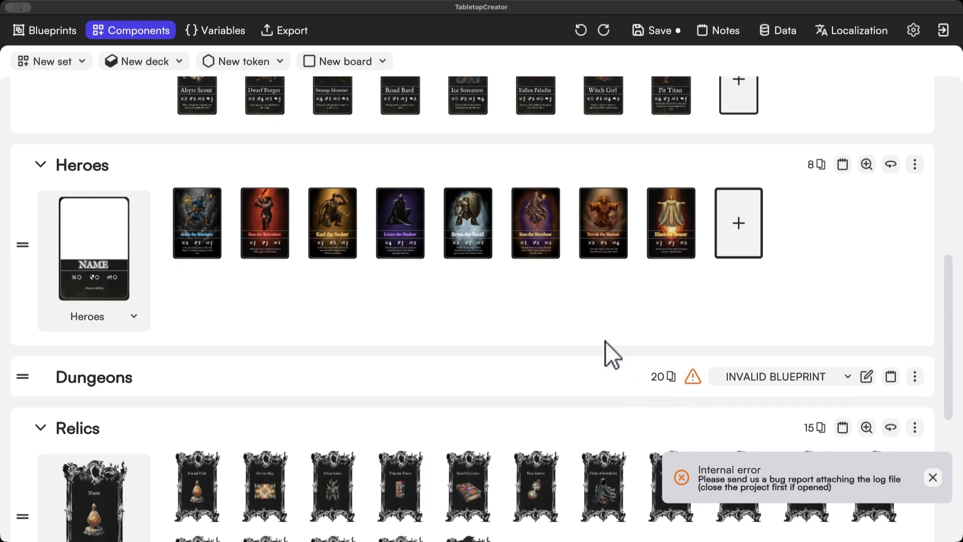
{"action": "scroll", "coordinate": [527, 346], "scroll_direction": "up", "scroll_amount": 10}
{"action": "scroll", "coordinate": [301, 226], "scroll_direction": "down", "scroll_amount": 15}
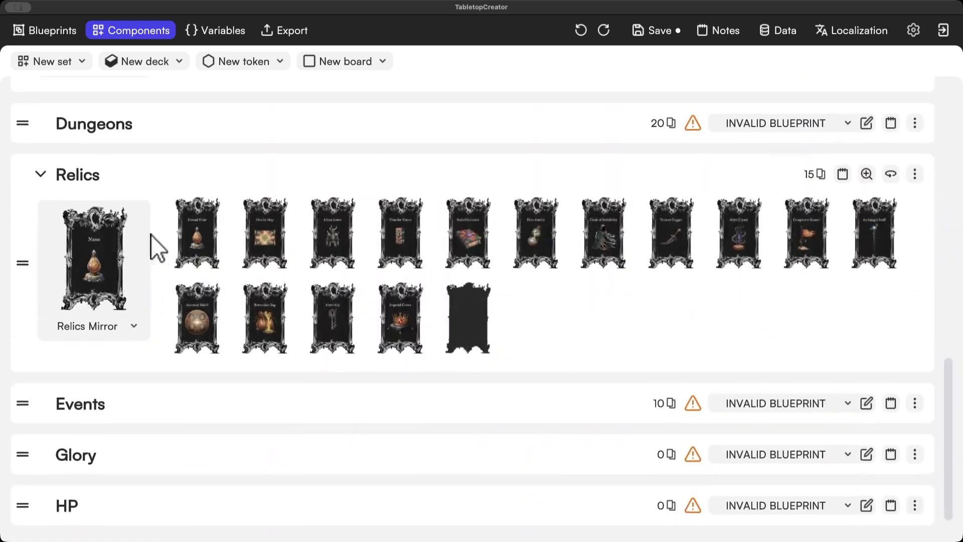
{"action": "scroll", "coordinate": [152, 234], "scroll_direction": "up", "scroll_amount": 10}
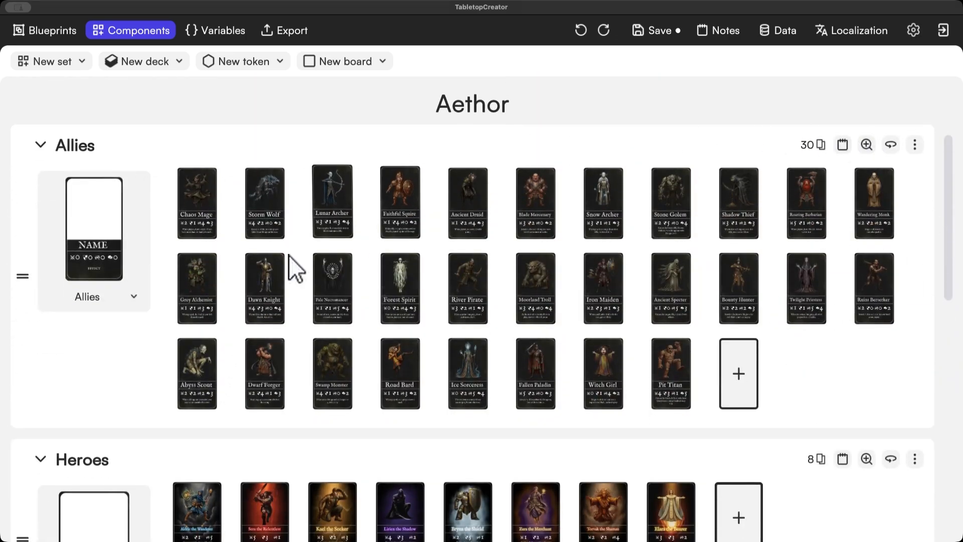
{"action": "scroll", "coordinate": [290, 257], "scroll_direction": "down", "scroll_amount": 15}
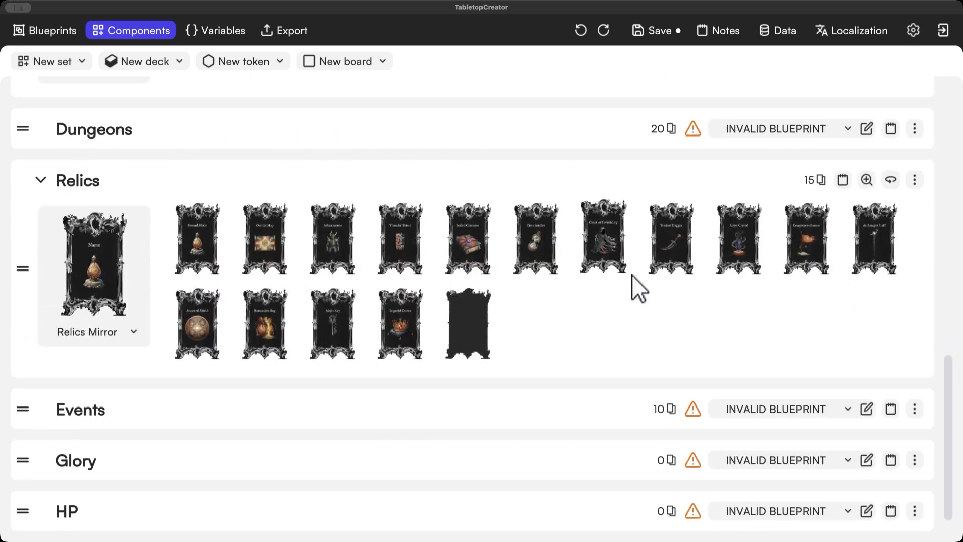
{"action": "scroll", "coordinate": [350, 364], "scroll_direction": "up", "scroll_amount": 5}
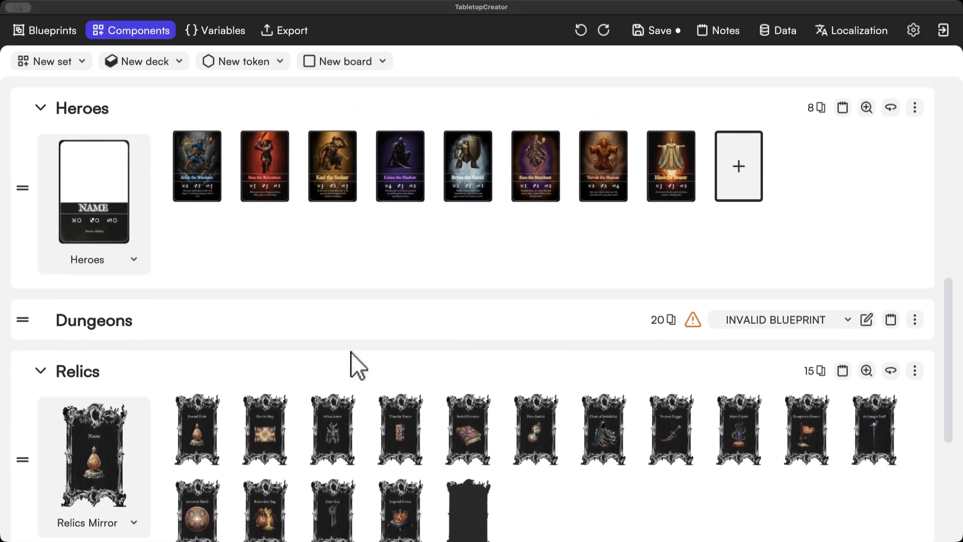
Step: Check which blueprints can be assigned to the Dungeons set
{"action": "left_click", "coordinate": [804, 375]}
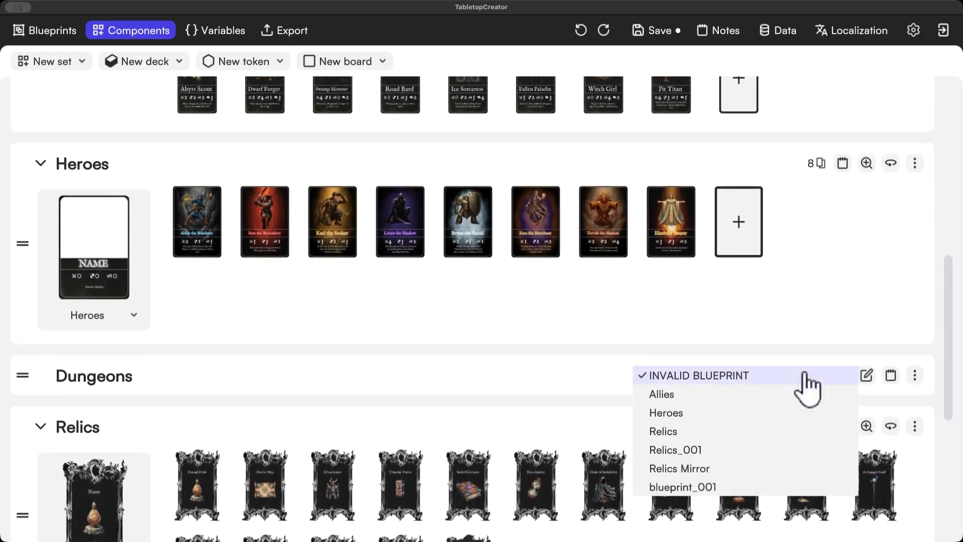
{"action": "left_click", "coordinate": [556, 394]}
{"action": "left_click", "coordinate": [760, 376]}
{"action": "left_click", "coordinate": [598, 389]}
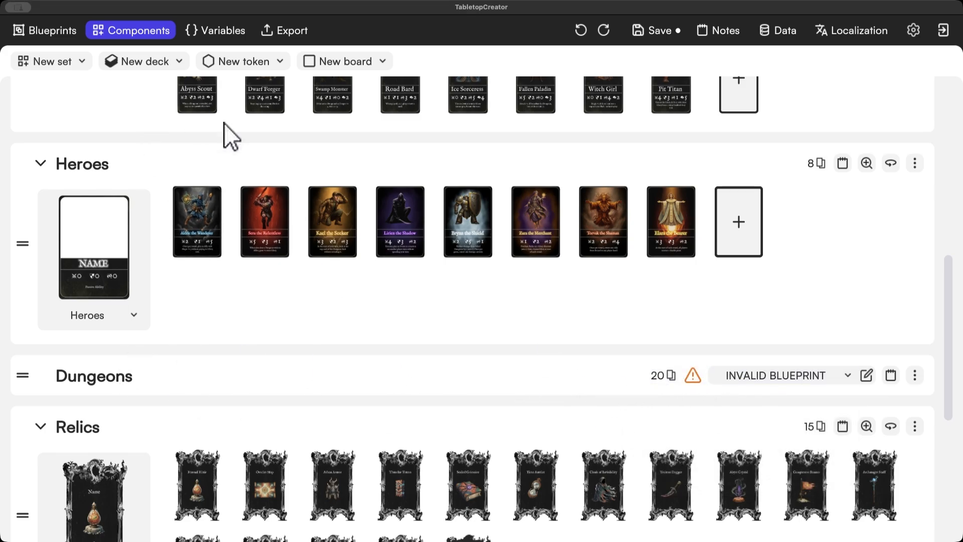
{"action": "left_click", "coordinate": [787, 377]}
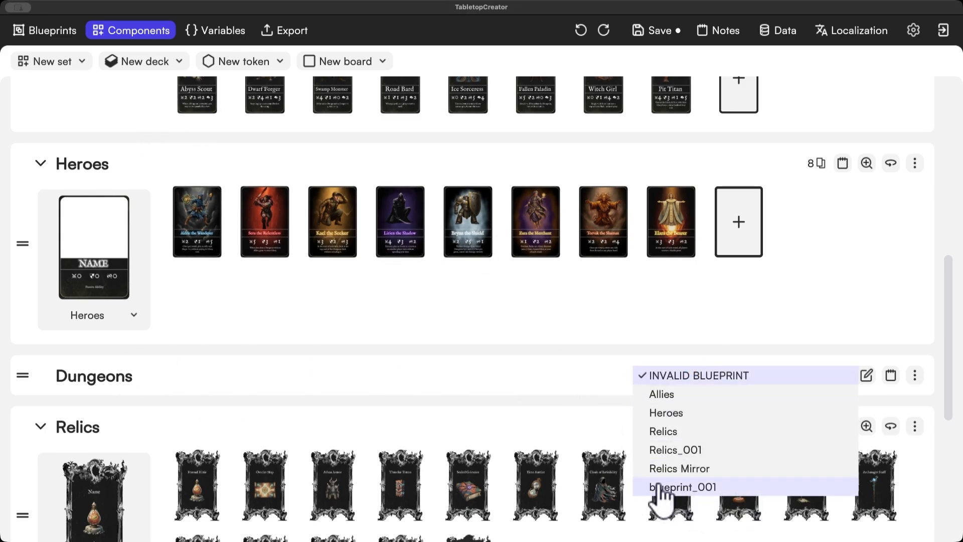
{"action": "left_click", "coordinate": [451, 363]}
Step: Rename the 70 x 121 mm blueprint blueprint_001 to "Dungeons"
{"action": "left_click", "coordinate": [53, 31]}
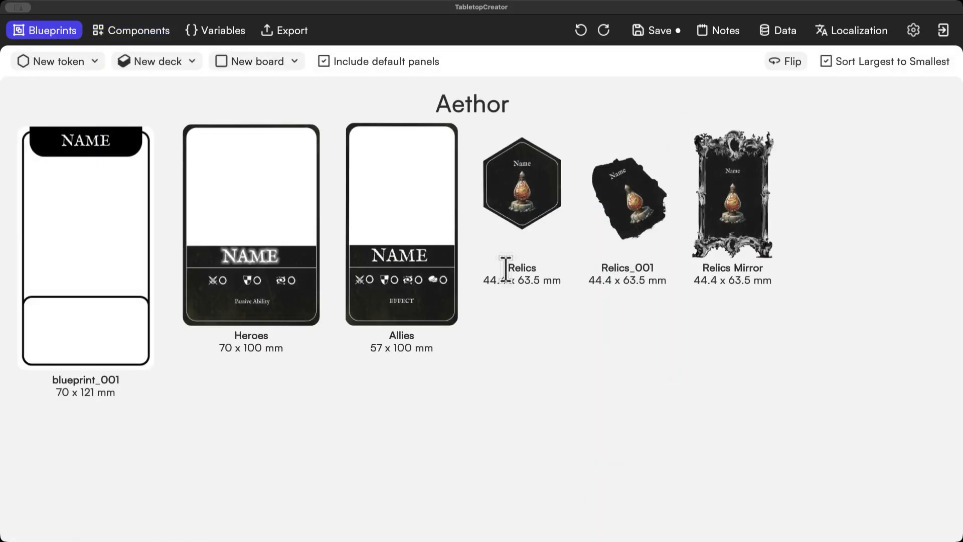
{"action": "left_click", "coordinate": [83, 391]}
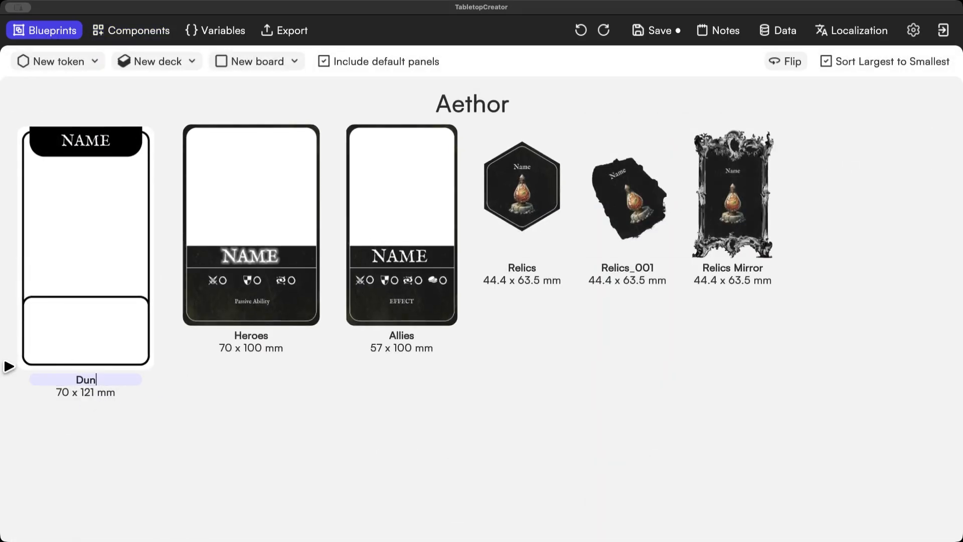
{"action": "type", "text": "Dungeons"}
{"action": "key", "text": "Return"}
Step: Assign the Dungeons blueprint to the Dungeons component set and expand the set to show its cards
{"action": "left_click", "coordinate": [106, 33]}
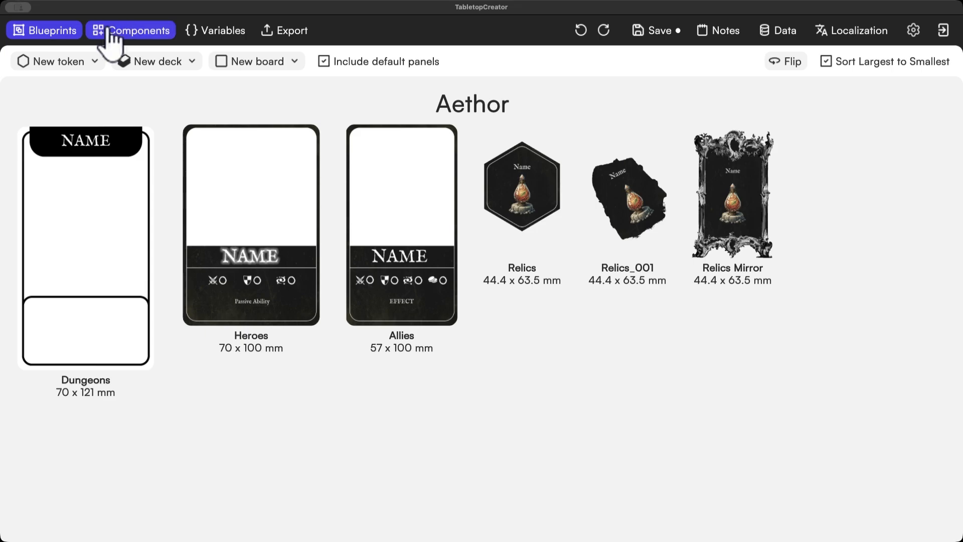
{"action": "left_click", "coordinate": [732, 377]}
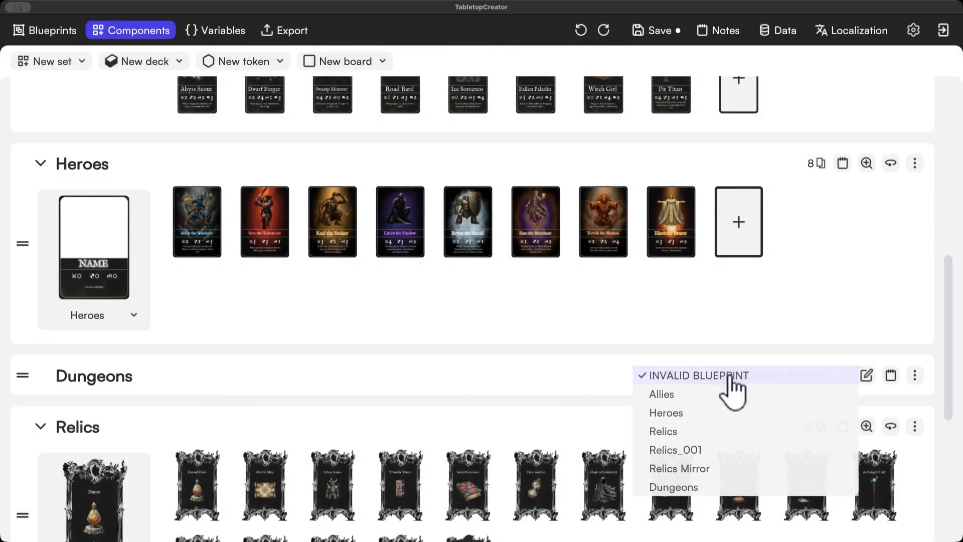
{"action": "left_click", "coordinate": [672, 487]}
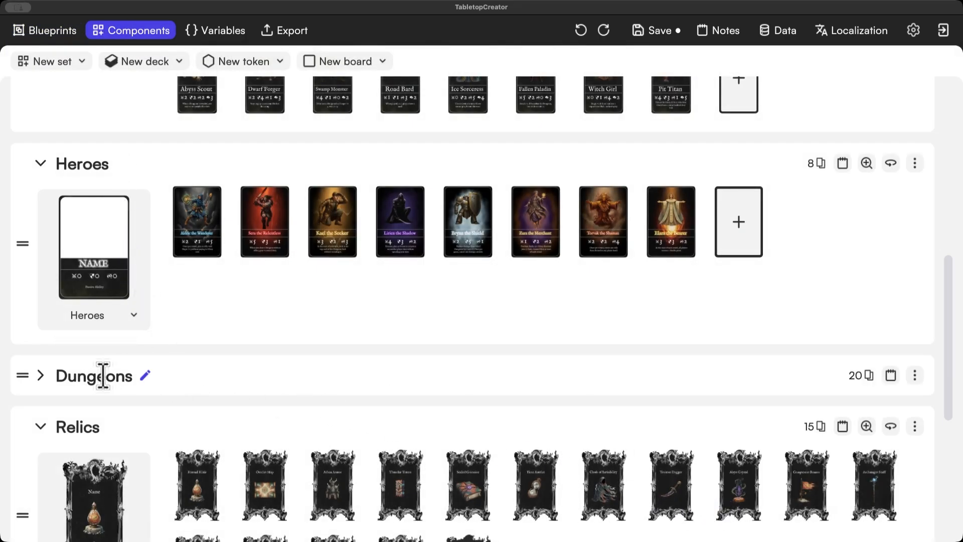
{"action": "left_click", "coordinate": [41, 376]}
{"action": "scroll", "coordinate": [316, 216], "scroll_direction": "down", "scroll_amount": 5}
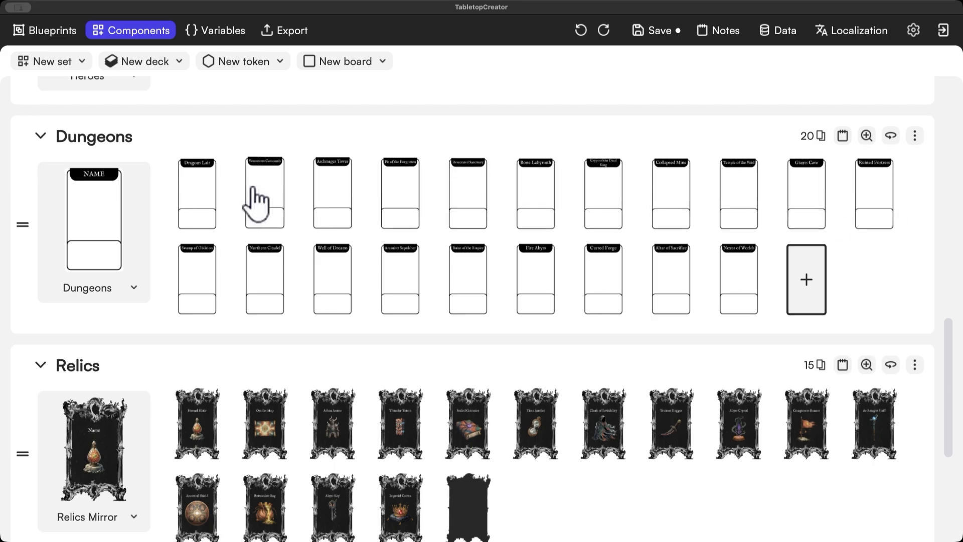
Step: Browse the individual Dungeons cards, including Dragons Lair, Pit of the Forgotten and Bone Labyrinth
{"action": "left_click", "coordinate": [194, 184]}
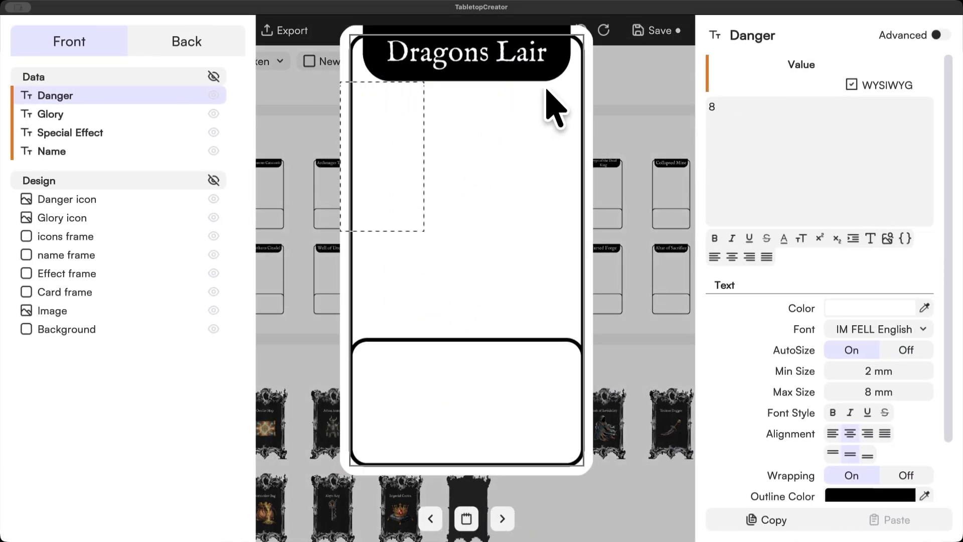
{"action": "left_click", "coordinate": [610, 155]}
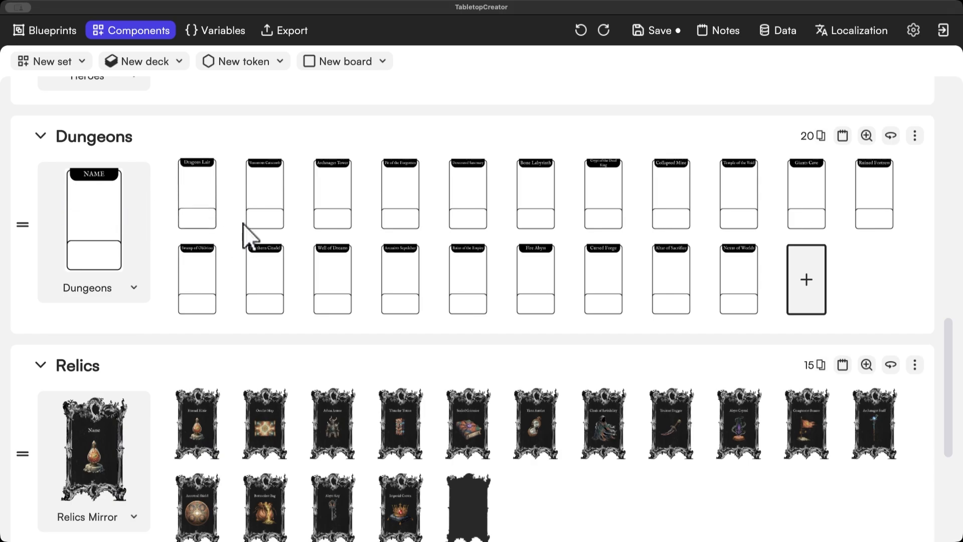
{"action": "left_click", "coordinate": [332, 193]}
{"action": "left_click", "coordinate": [502, 518]}
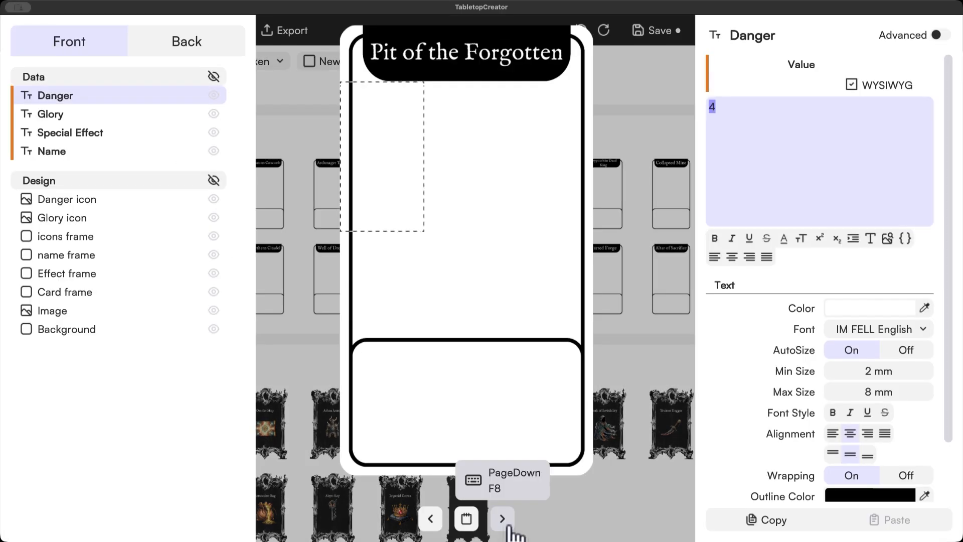
{"action": "left_click", "coordinate": [502, 518]}
{"action": "left_click", "coordinate": [508, 525]}
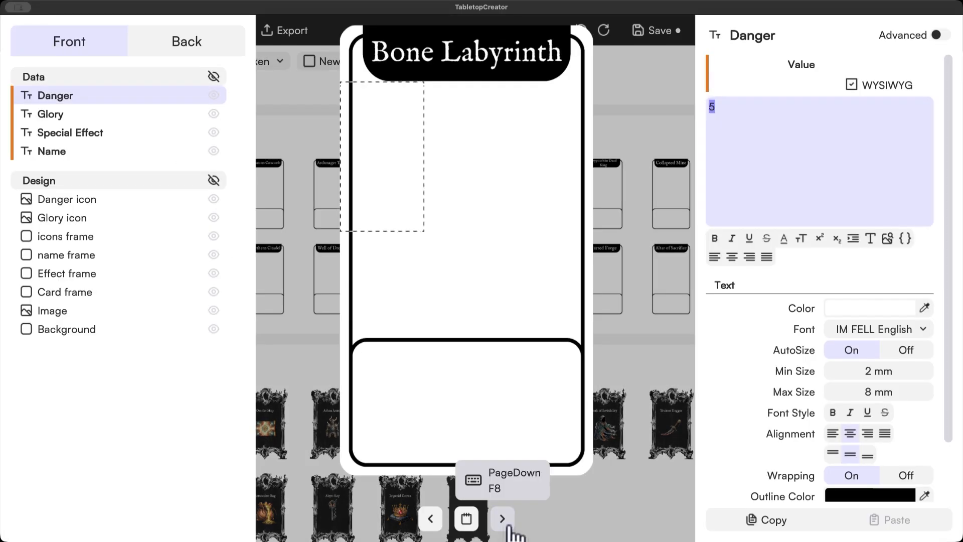
{"action": "left_click", "coordinate": [508, 525]}
{"action": "left_click", "coordinate": [654, 242]}
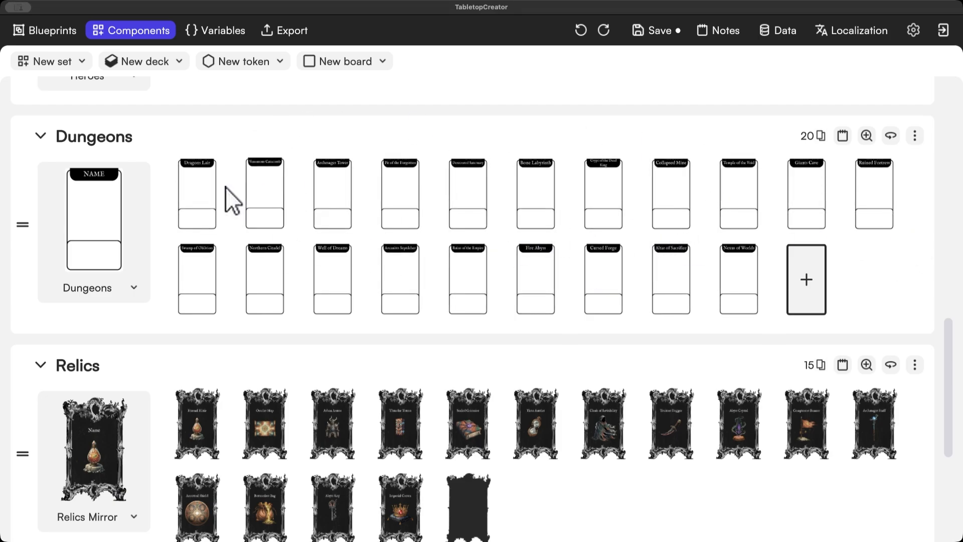
Step: Open the Dragons Lair card, compare the Fit and Stretch modes on its Image panel, and leave it on Stretch
{"action": "left_click", "coordinate": [211, 196]}
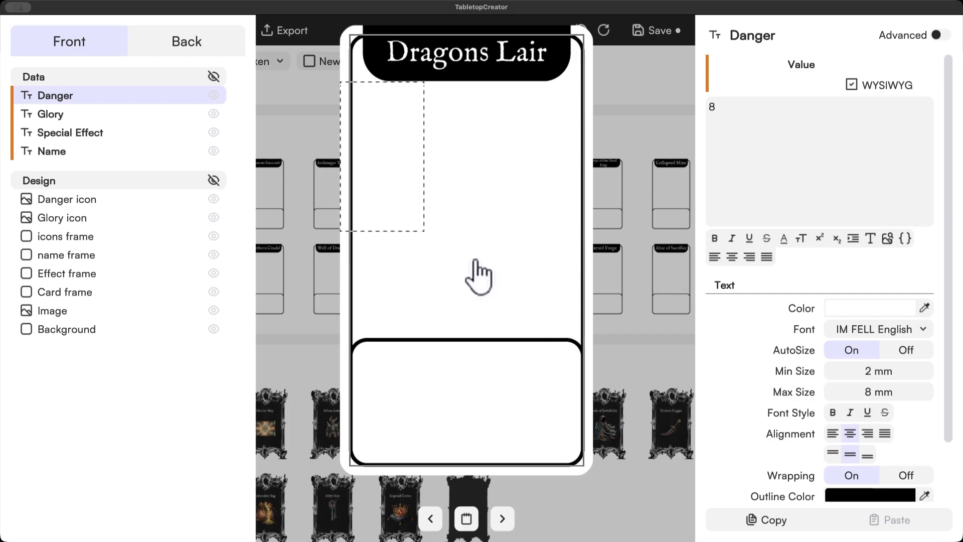
{"action": "left_click", "coordinate": [477, 272]}
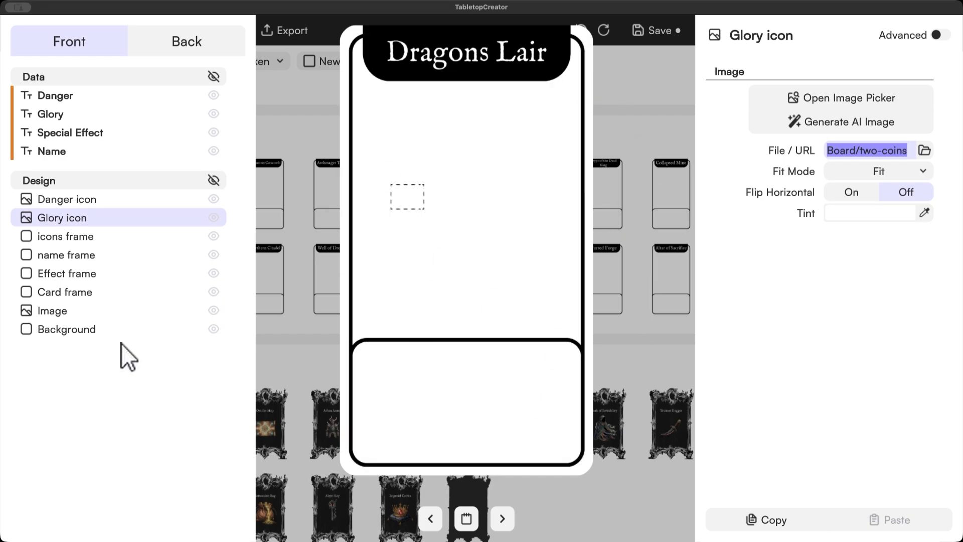
{"action": "left_click", "coordinate": [63, 332]}
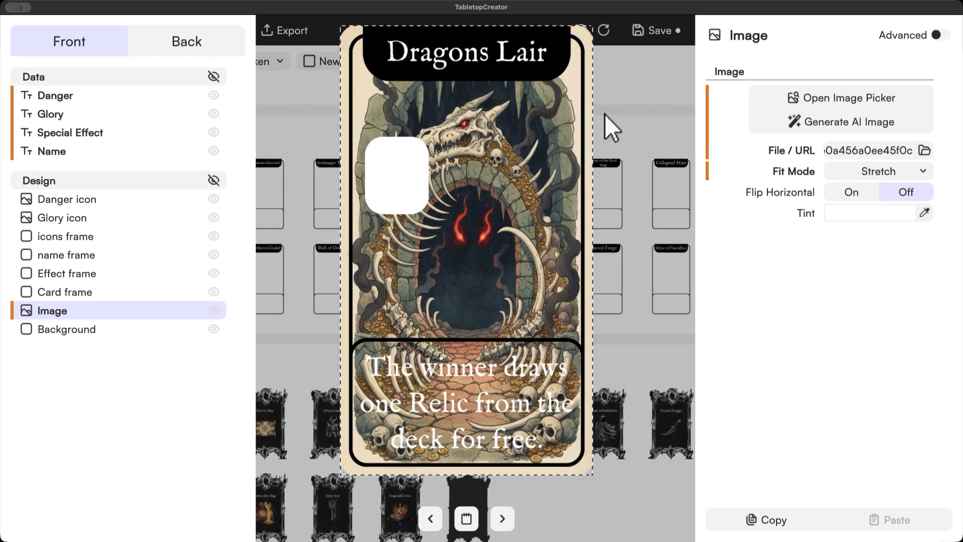
{"action": "left_click", "coordinate": [877, 171]}
{"action": "left_click", "coordinate": [878, 170]}
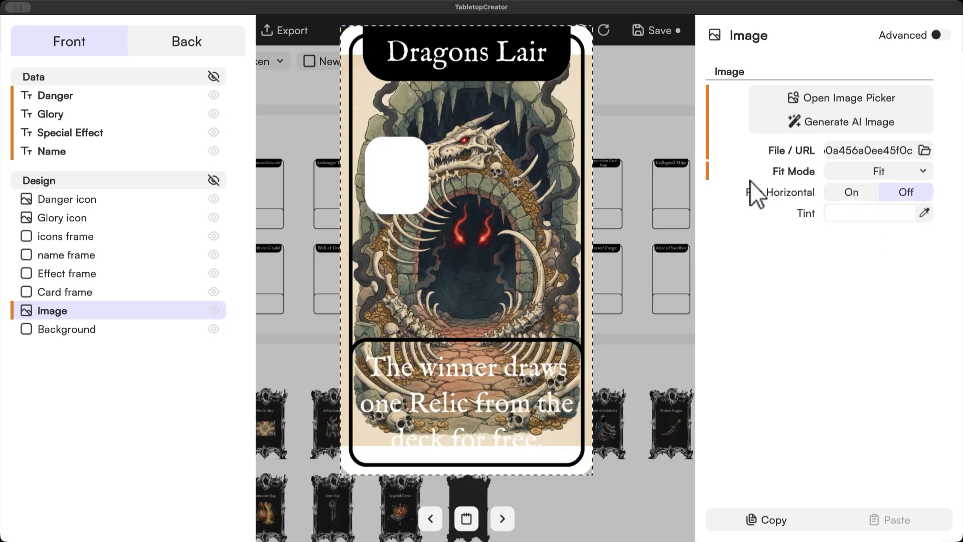
{"action": "left_click", "coordinate": [830, 171]}
{"action": "left_click", "coordinate": [854, 263]}
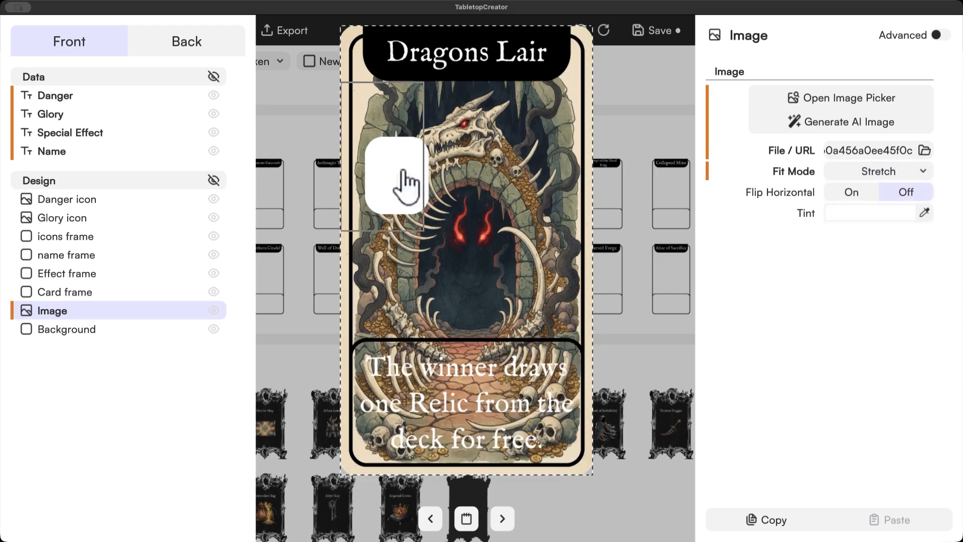
{"action": "left_click", "coordinate": [688, 355]}
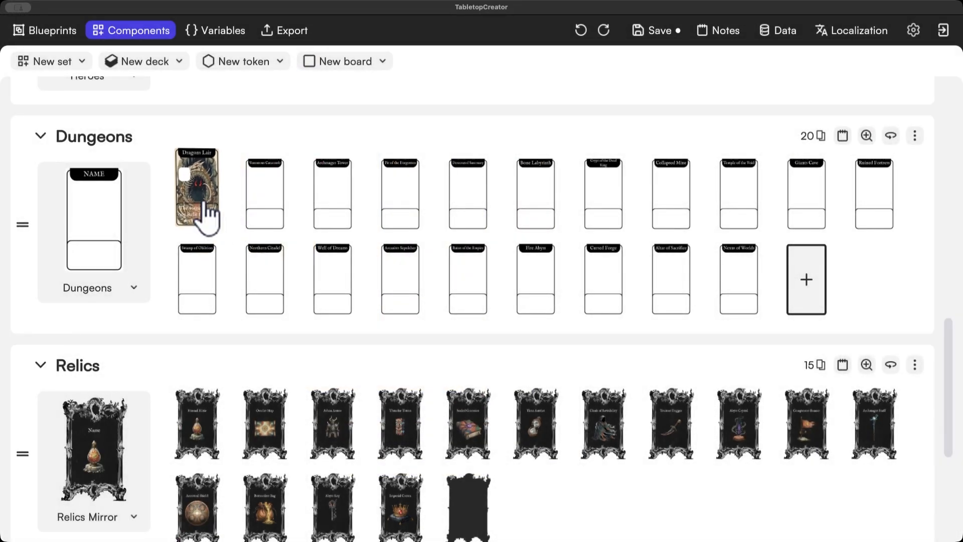
Step: Position the black icons frame above the Special Effect frame in the Dungeons blueprint
{"action": "left_click", "coordinate": [209, 210]}
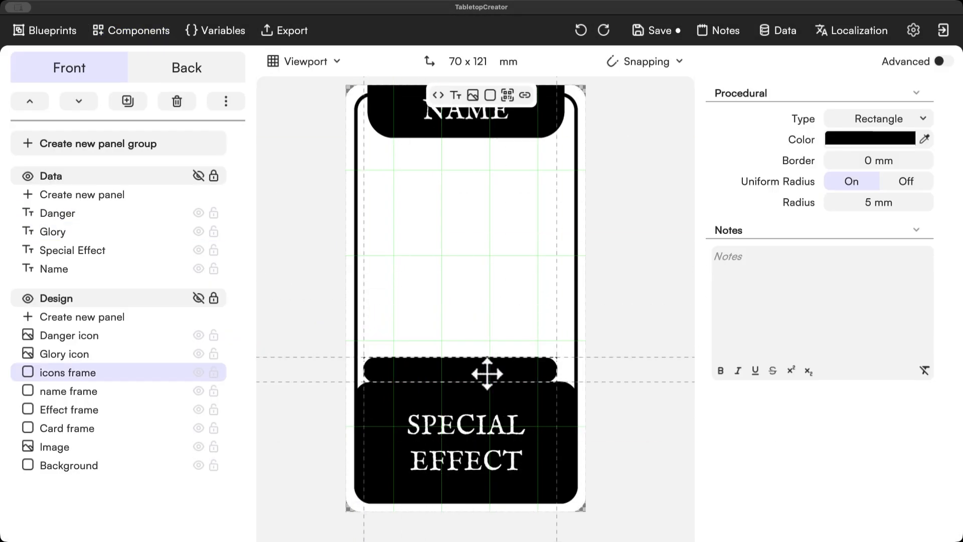
{"action": "left_click", "coordinate": [444, 355]}
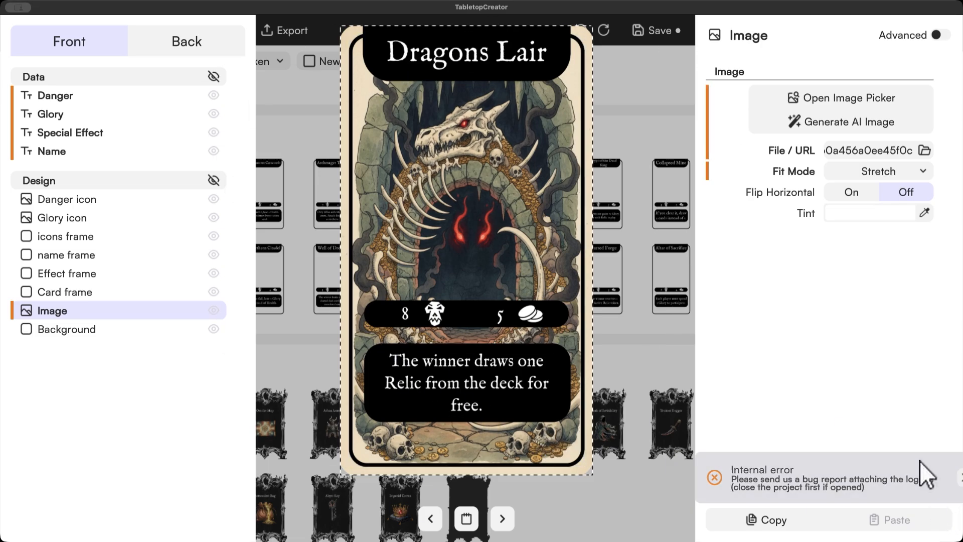
Step: Dismiss the error notice and inspect the back side of the Dragons Lair card
{"action": "left_click", "coordinate": [932, 477]}
{"action": "left_click", "coordinate": [153, 37]}
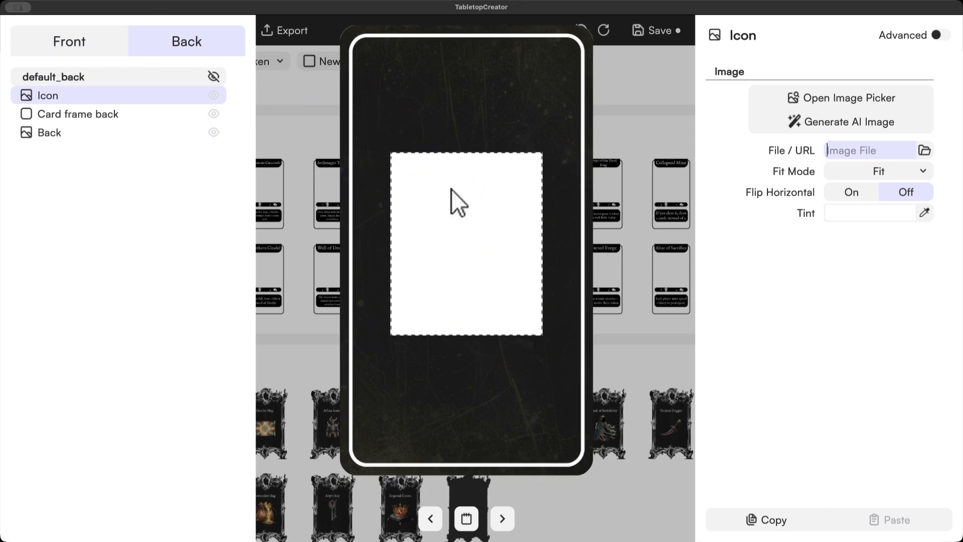
{"action": "left_click", "coordinate": [654, 230]}
Step: Flip the Allies and Heroes component sets to check their card backs
{"action": "scroll", "coordinate": [348, 221], "scroll_direction": "up", "scroll_amount": 10}
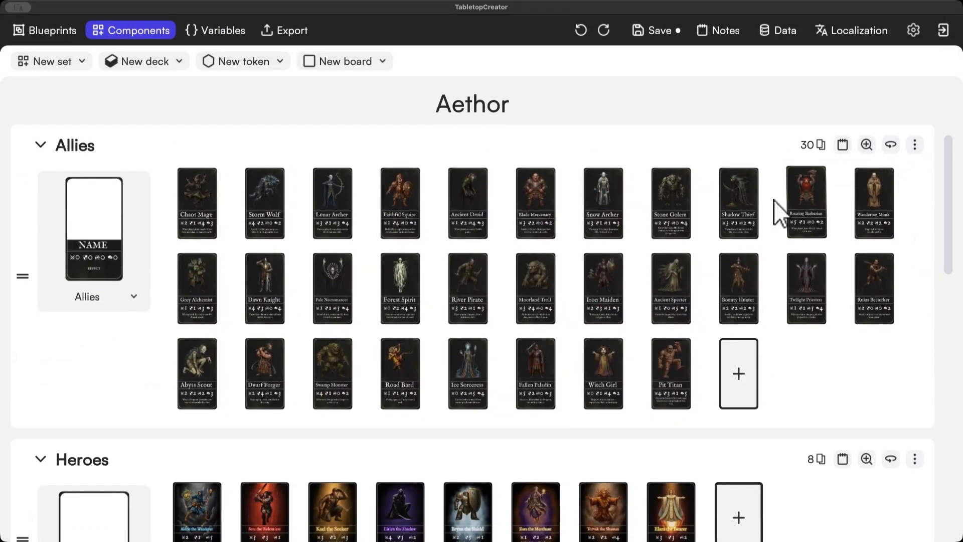
{"action": "left_click", "coordinate": [890, 145]}
{"action": "scroll", "coordinate": [465, 240], "scroll_direction": "down", "scroll_amount": 7}
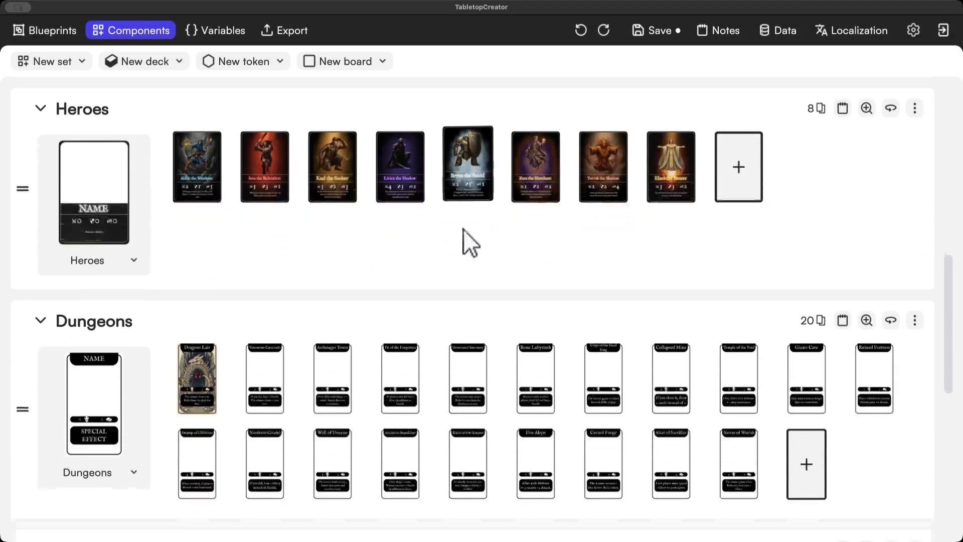
{"action": "scroll", "coordinate": [919, 172], "scroll_direction": "up", "scroll_amount": 2}
{"action": "left_click", "coordinate": [892, 214]}
{"action": "scroll", "coordinate": [316, 301], "scroll_direction": "down", "scroll_amount": 5}
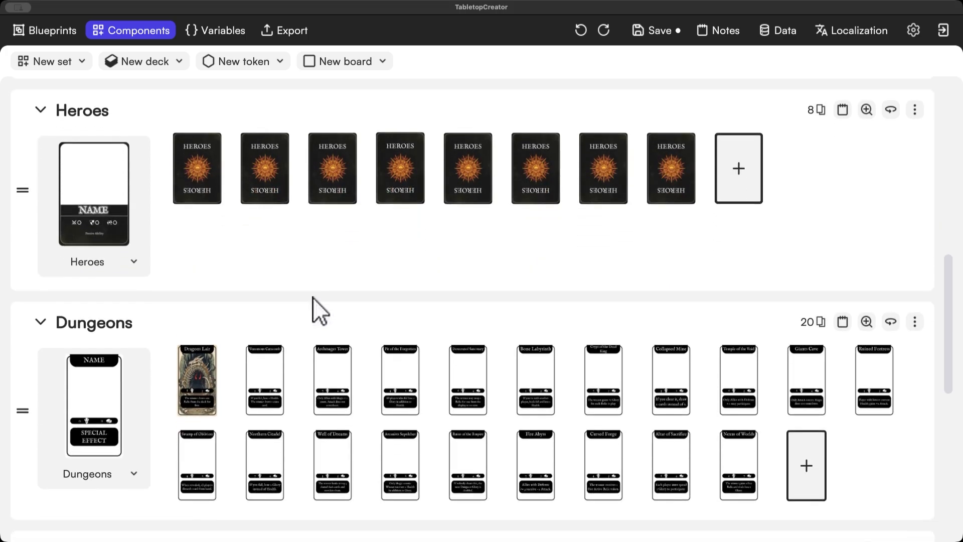
Step: Examine the fronts of the Dragons Lair and Venomous Catacomb cards in the Dungeons set
{"action": "left_click", "coordinate": [200, 280]}
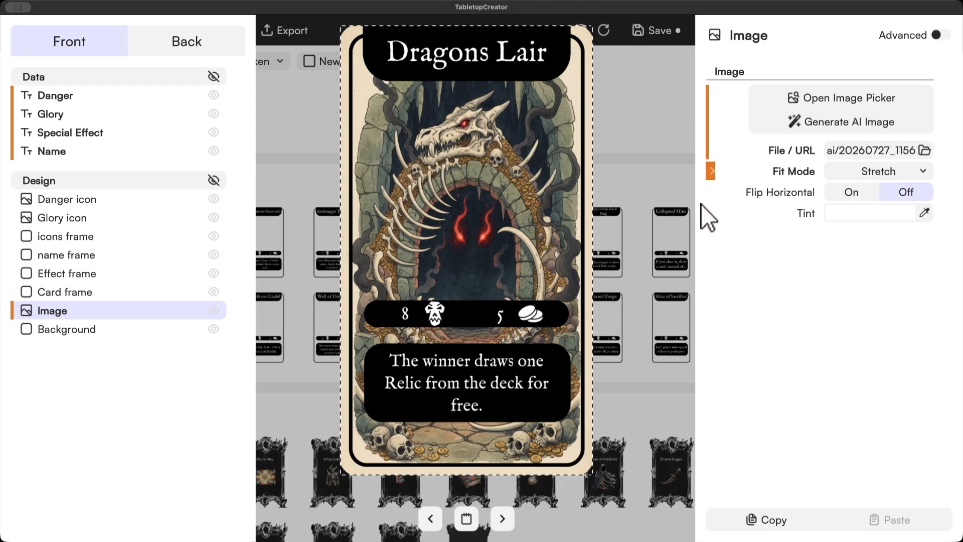
{"action": "left_click", "coordinate": [657, 271]}
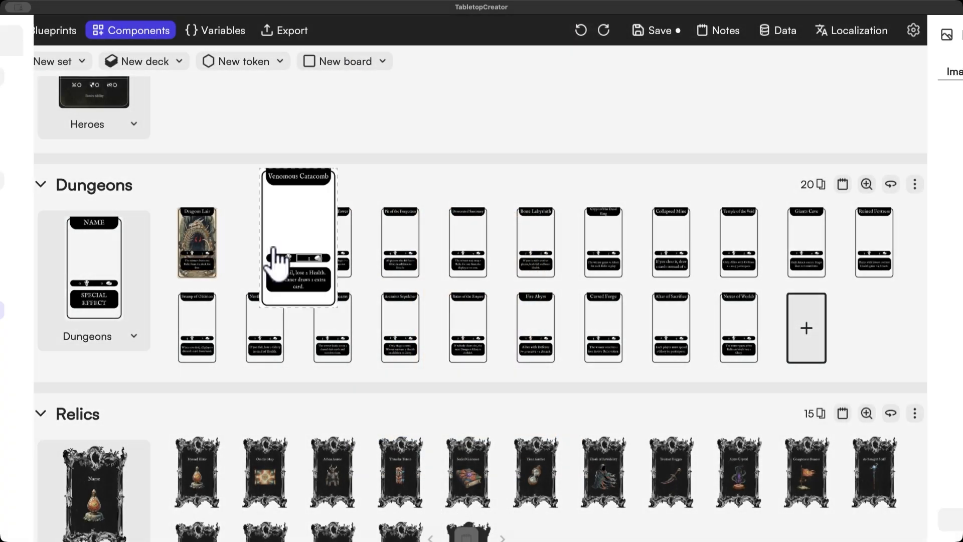
{"action": "left_click", "coordinate": [275, 259]}
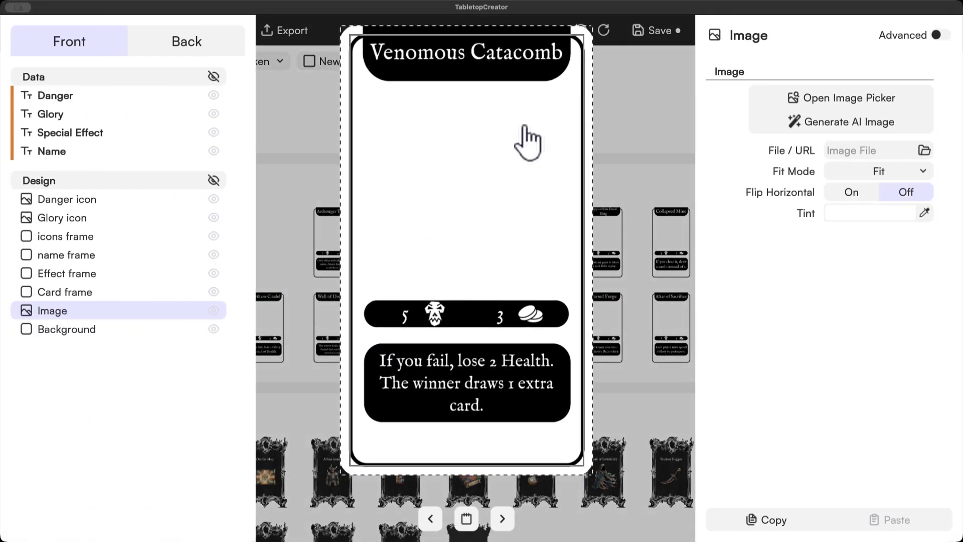
{"action": "left_click", "coordinate": [652, 241]}
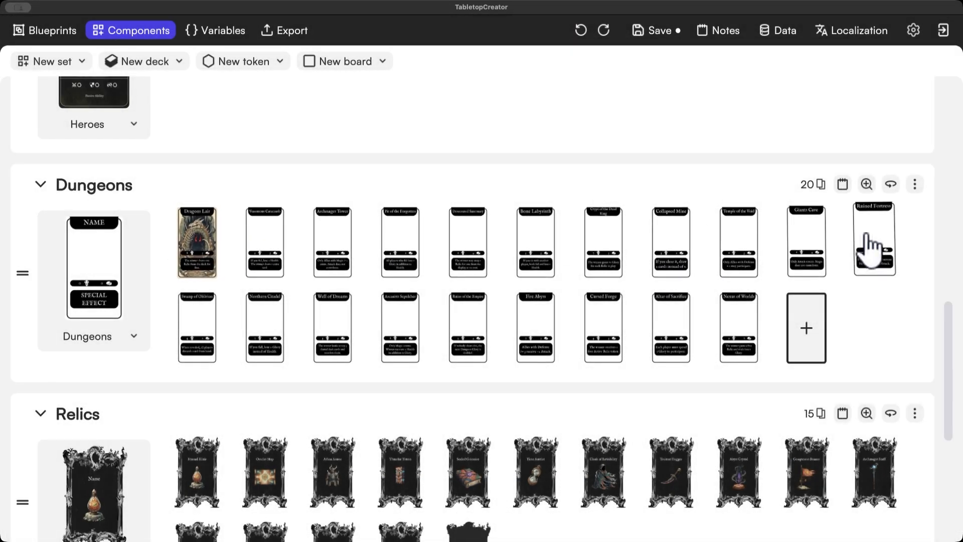
{"action": "left_click", "coordinate": [204, 253]}
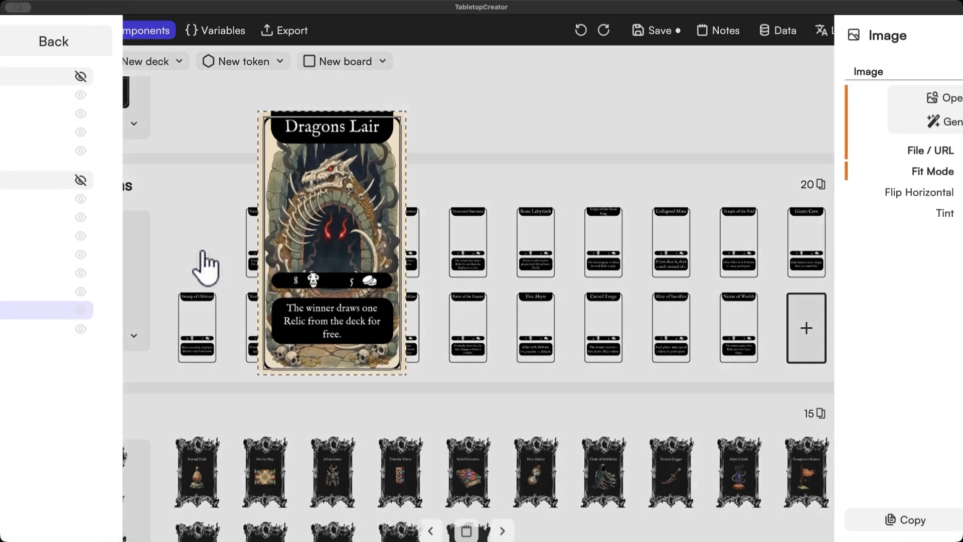
{"action": "key", "text": "Right"}
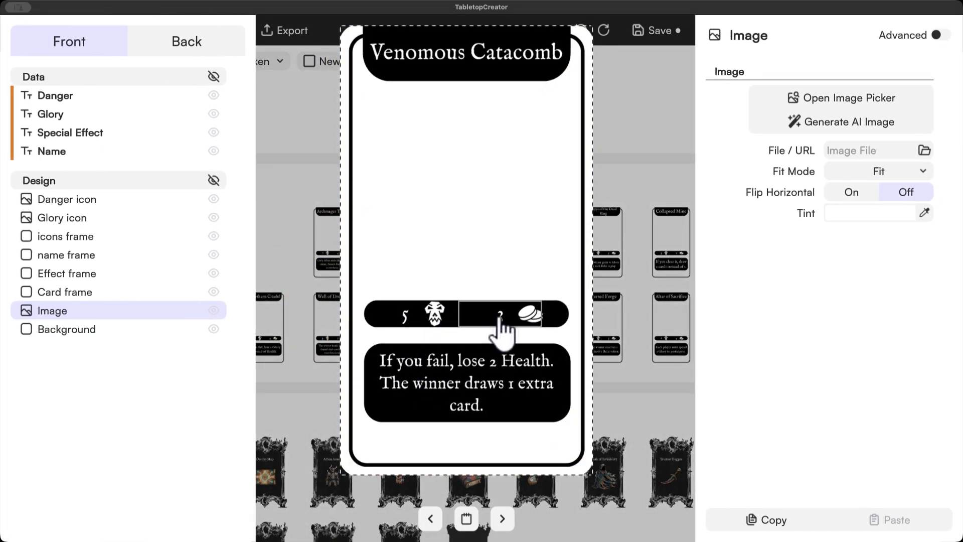
{"action": "left_click", "coordinate": [672, 271]}
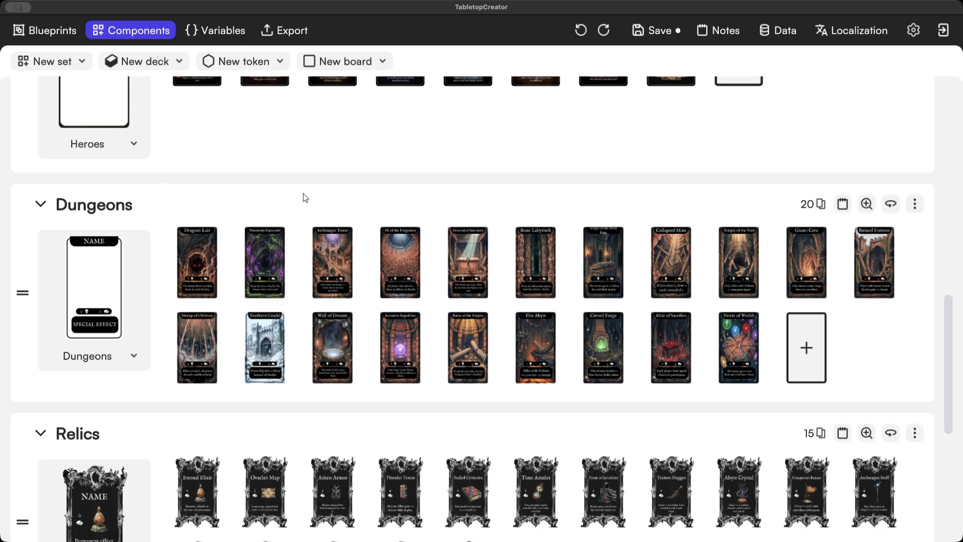
Step: Page through the illustrated Dungeons cards one by one, starting from Dragons Lair, and return to the component overview
{"action": "left_click", "coordinate": [191, 262]}
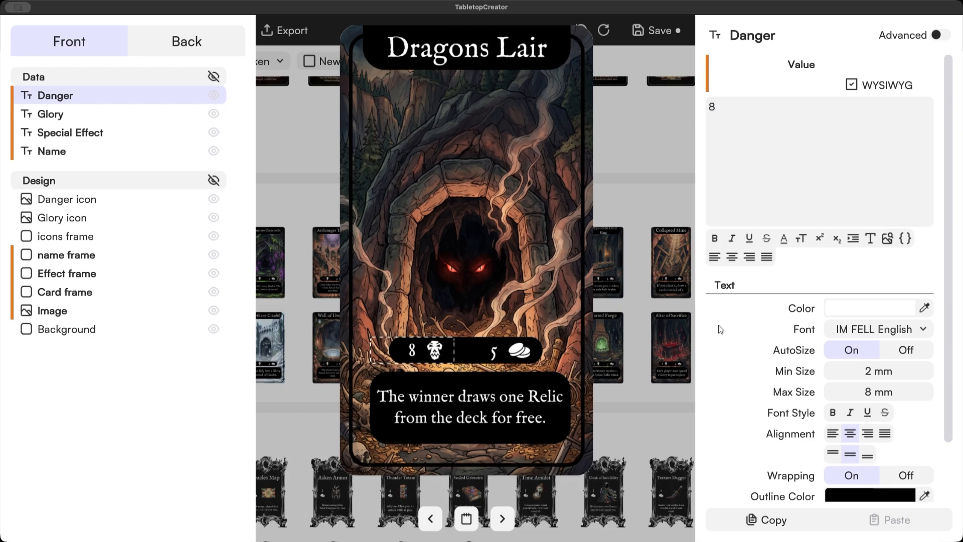
{"action": "left_click", "coordinate": [502, 518]}
{"action": "left_click", "coordinate": [502, 518]}
{"action": "left_click", "coordinate": [502, 518]}
{"action": "left_click", "coordinate": [502, 518]}
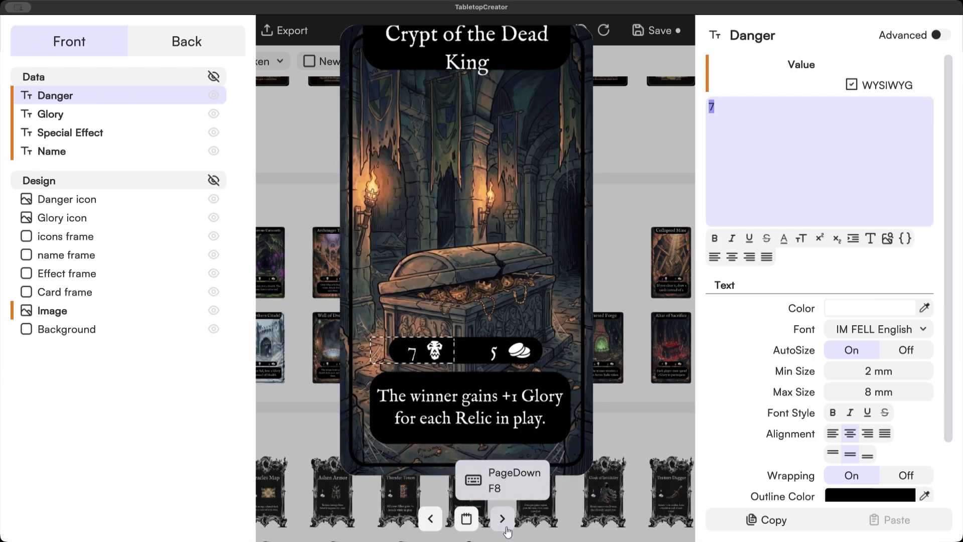
{"action": "left_click", "coordinate": [504, 521]}
{"action": "left_click", "coordinate": [503, 522]}
{"action": "left_click", "coordinate": [503, 521]}
{"action": "left_click", "coordinate": [503, 522]}
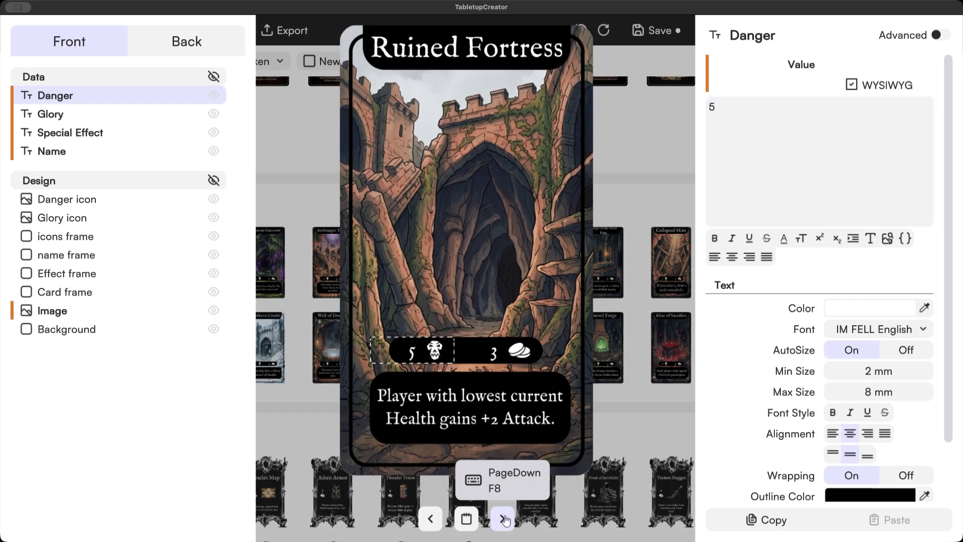
{"action": "left_click", "coordinate": [503, 521]}
{"action": "left_click", "coordinate": [504, 521]}
{"action": "left_click", "coordinate": [503, 520]}
{"action": "key", "text": "Escape"}
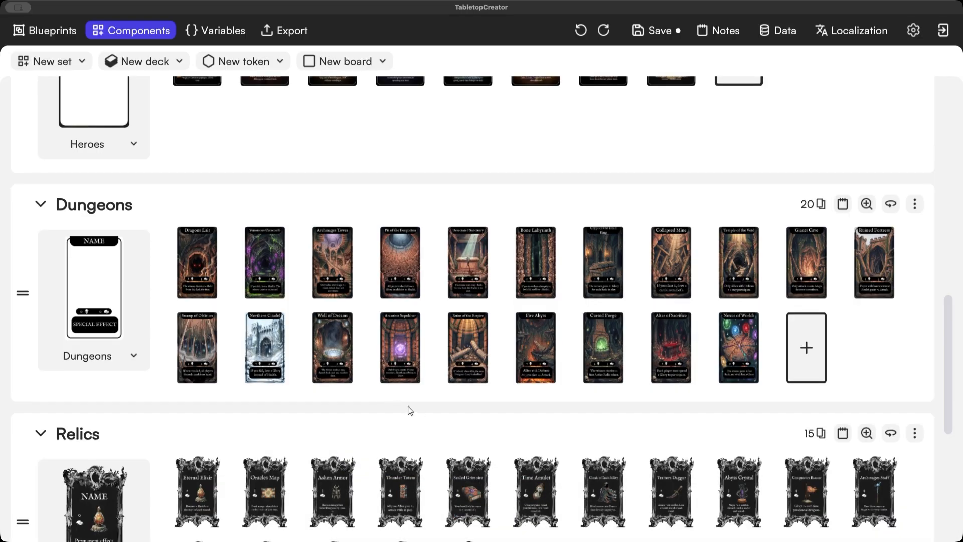